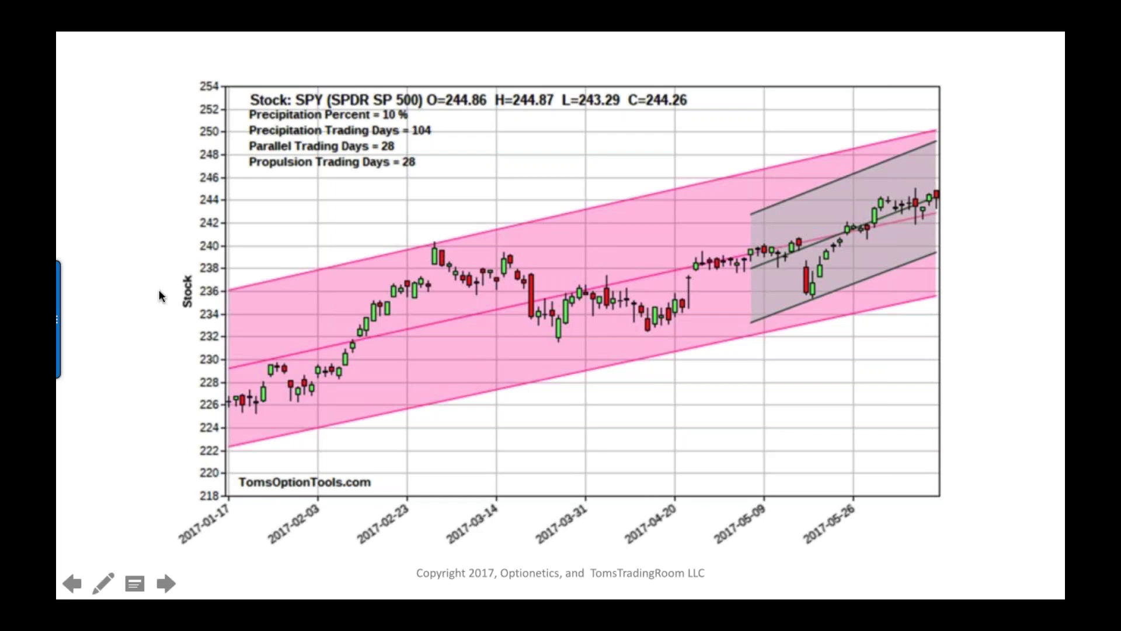
Advance the slideshow to the TLT channel chart and switch to the Stock Charts page in Chrome
key(Right)
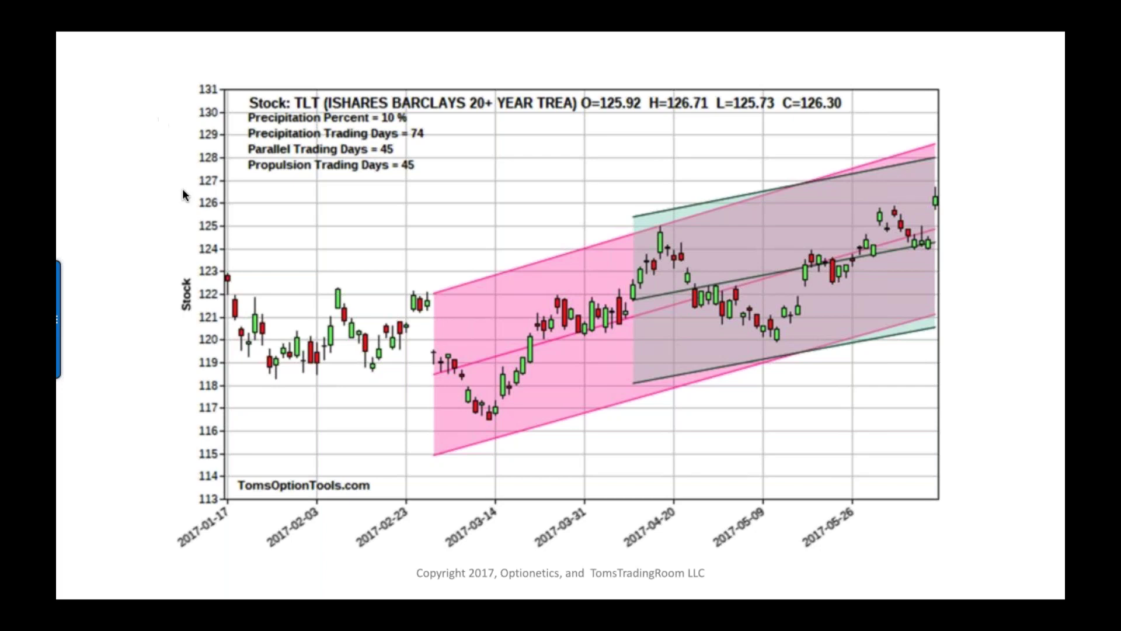
key(ctrl+Up)
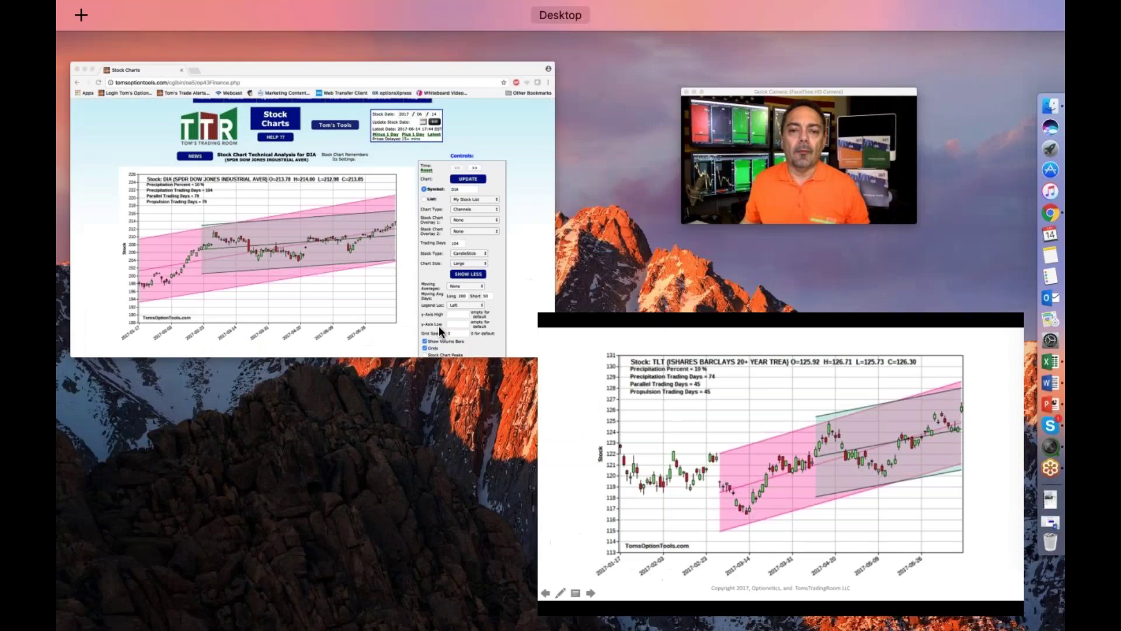
click(331, 236)
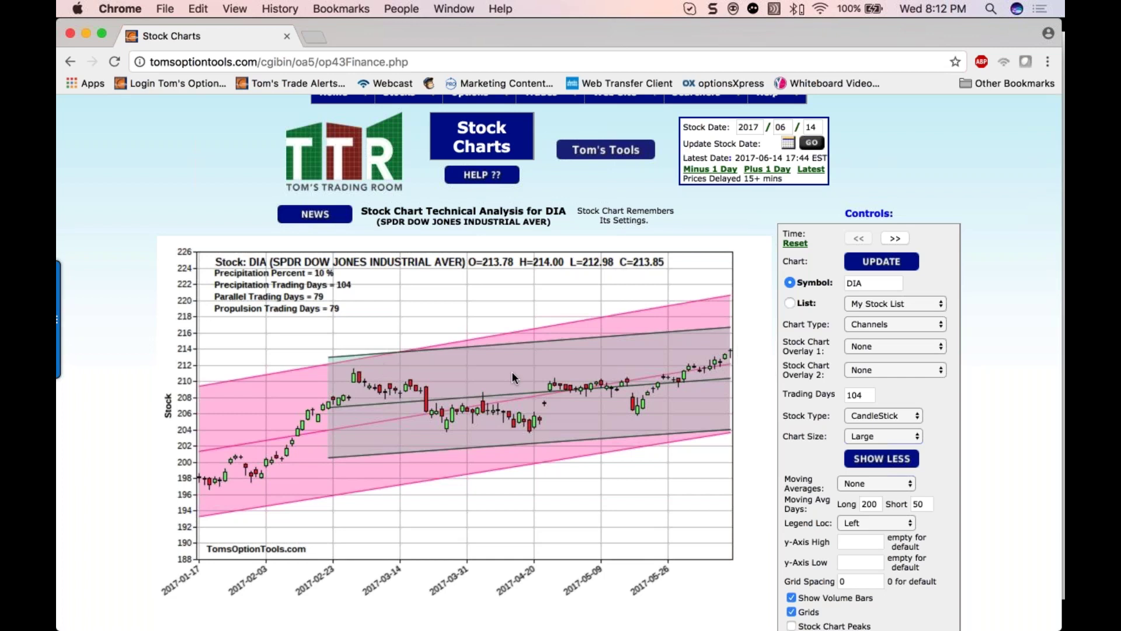
Load the channel chart for the symbol QQQ
click(858, 283)
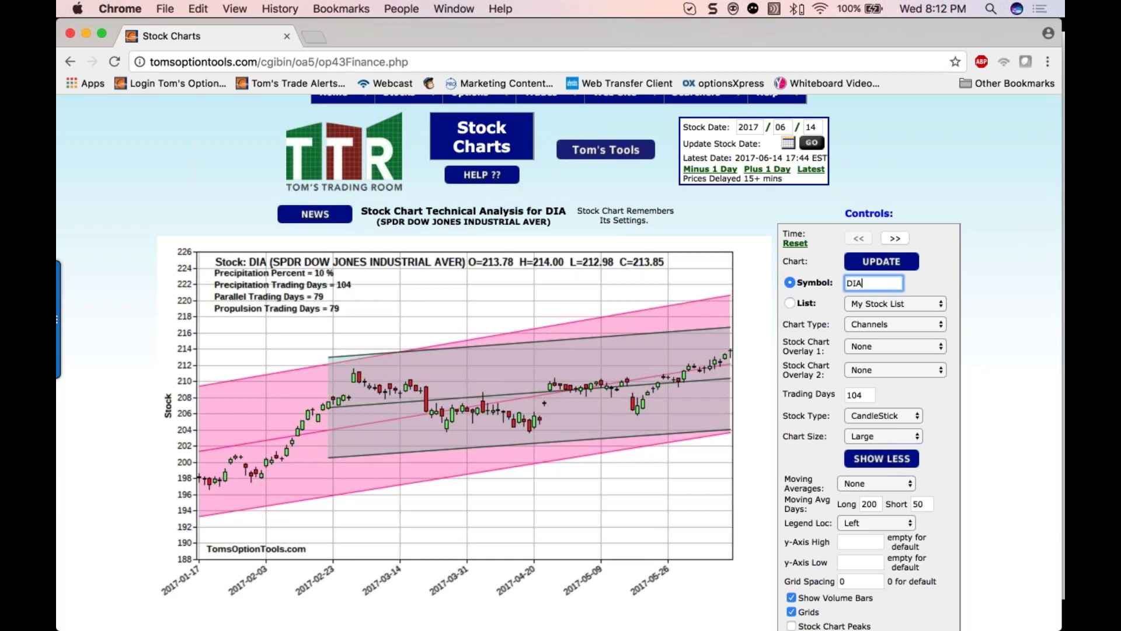
click(858, 283)
text(qqq)
key(Return)
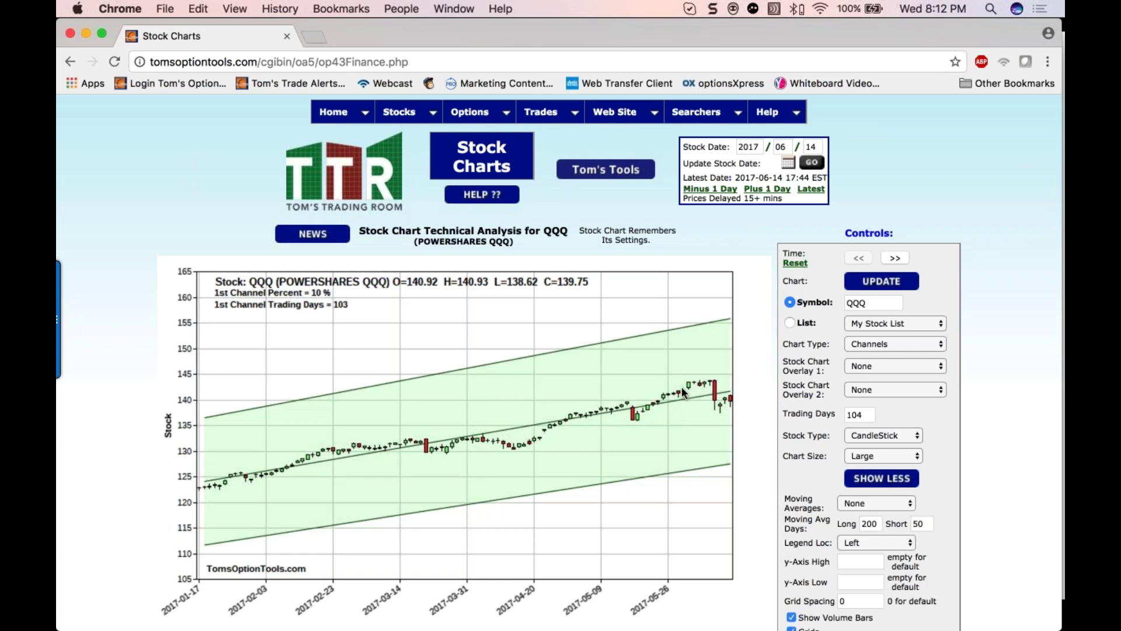
Change the chart symbol to TLT and update the channel chart
scroll(681, 387, down, 1)
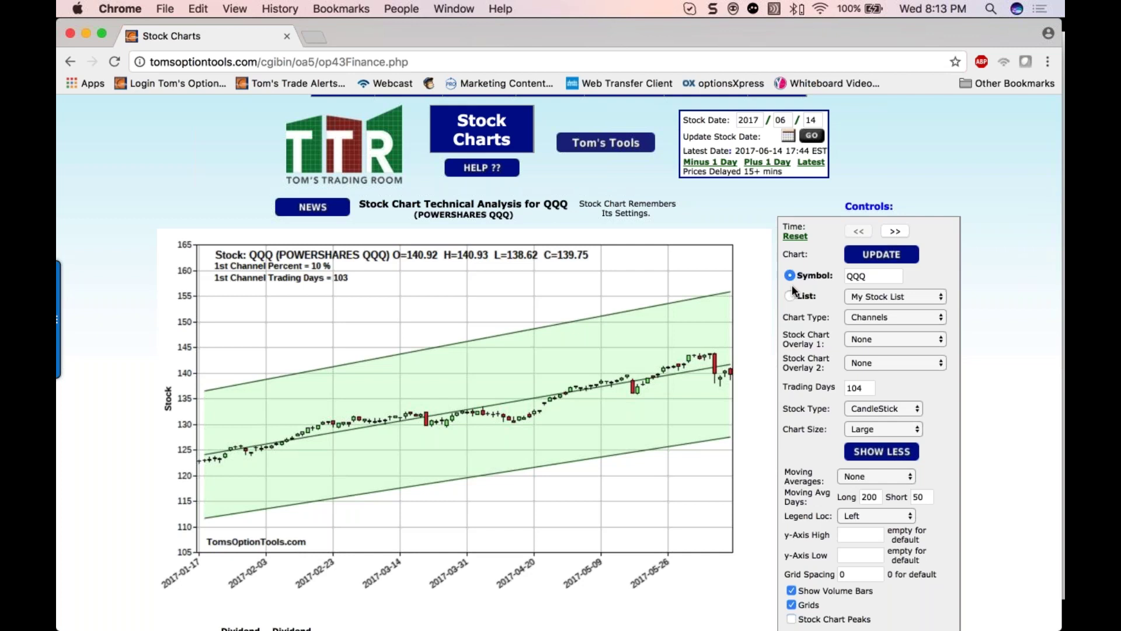
click(871, 274)
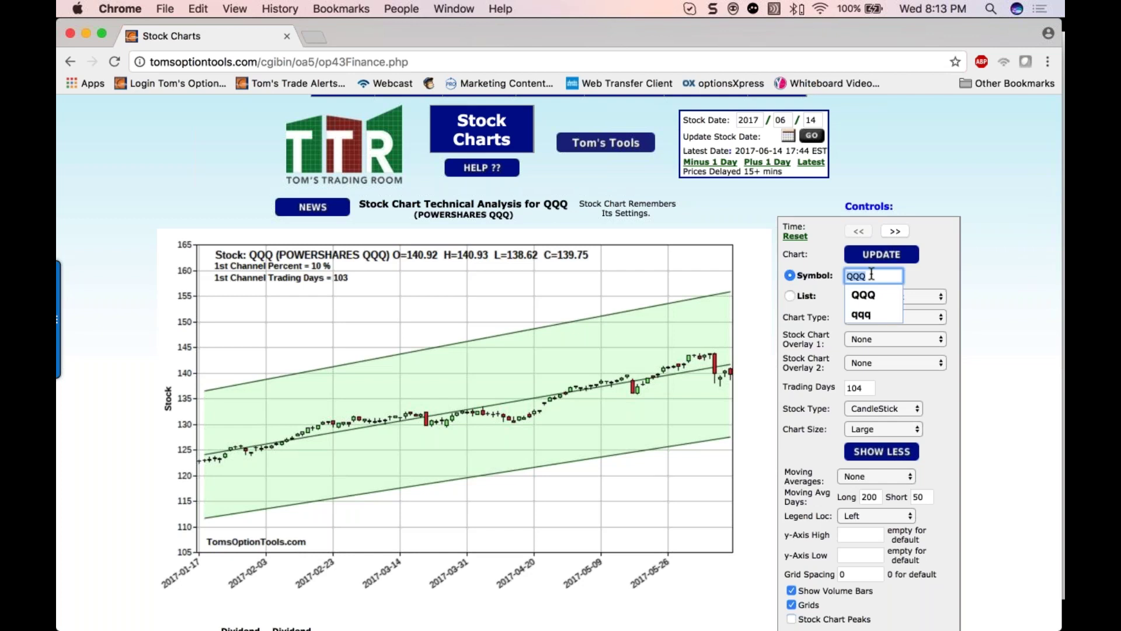
text(tlt)
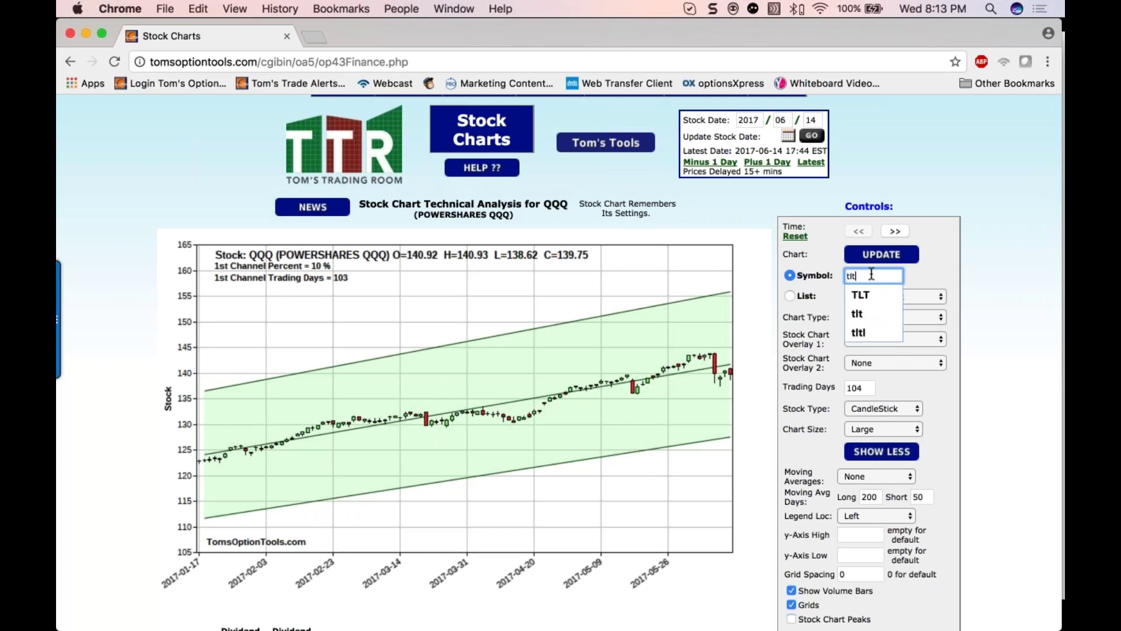
click(861, 295)
click(879, 258)
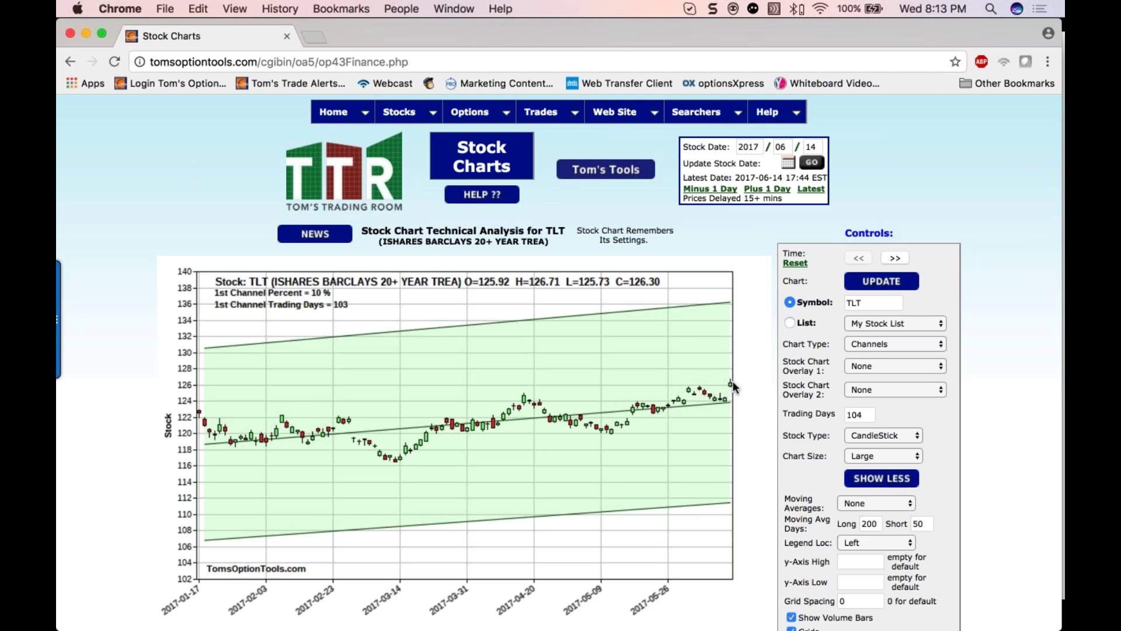
Limit the TLT chart to 30 trading days and display it as a 7-30 day ATM IV chart
double_click(858, 414)
text(30)
click(879, 284)
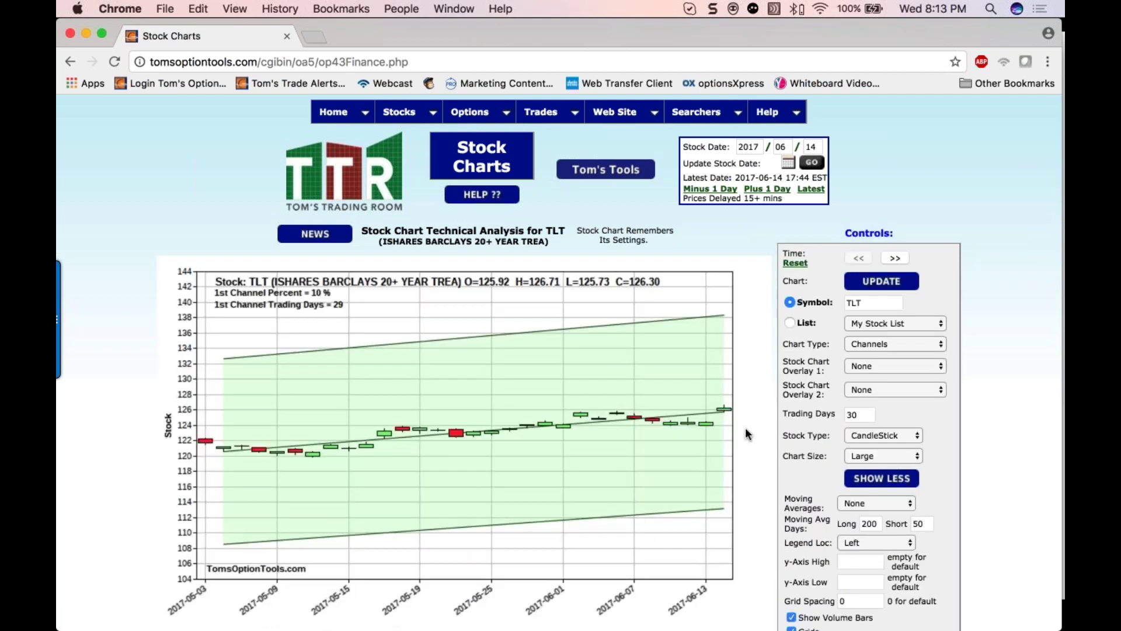
click(939, 345)
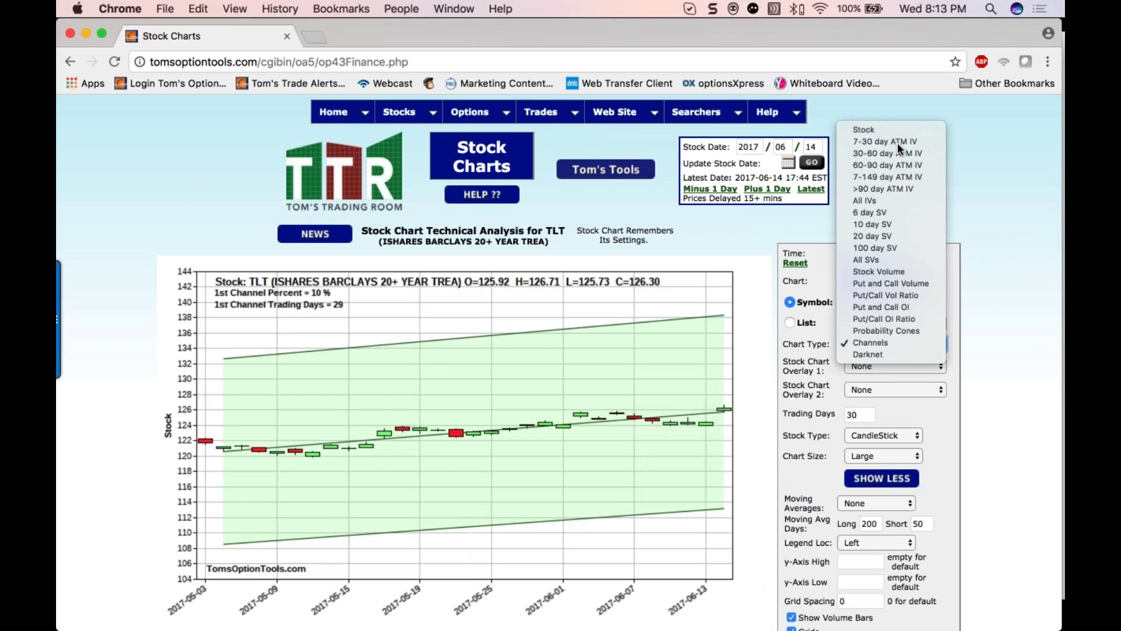
click(1007, 328)
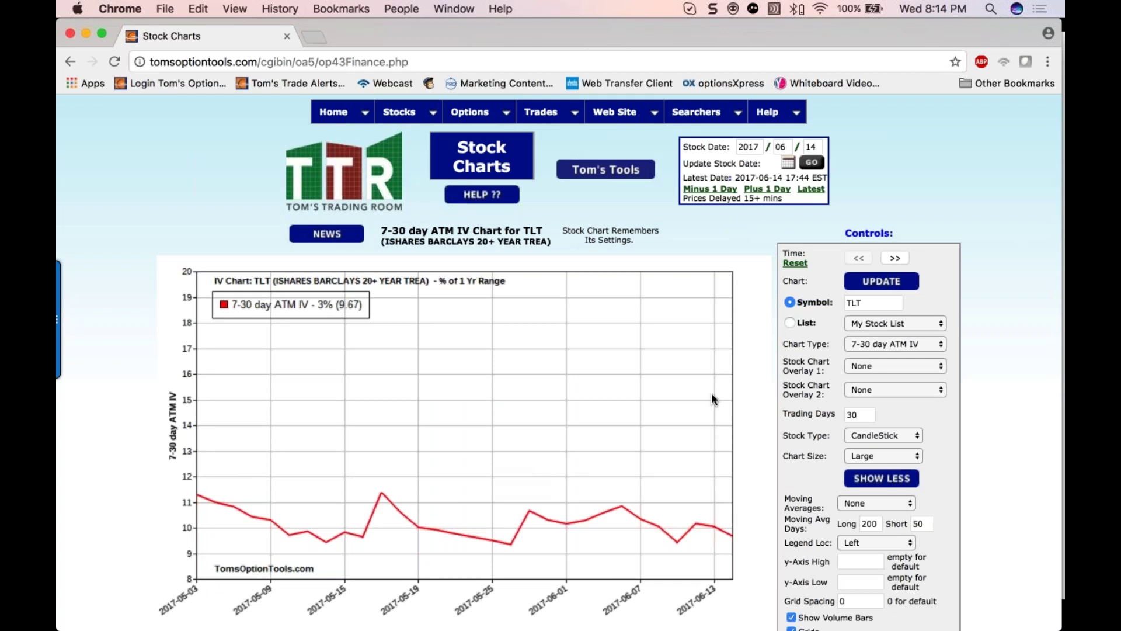
Set the chart type to Stock with 7-30 day ATM IV as the first overlay and update the TLT chart
click(932, 342)
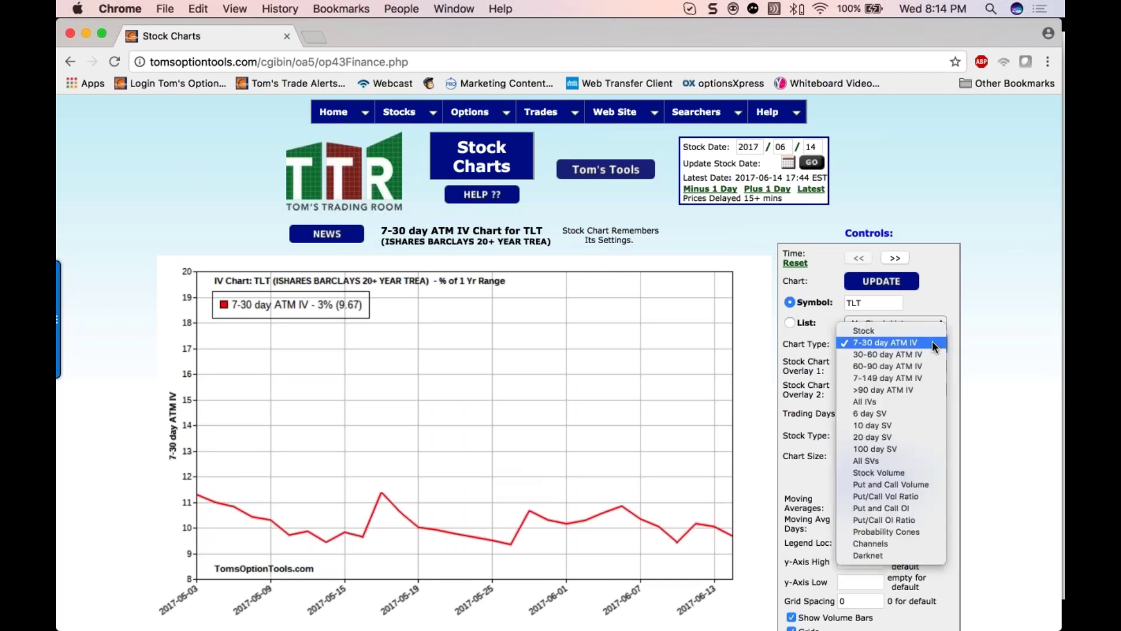
click(927, 332)
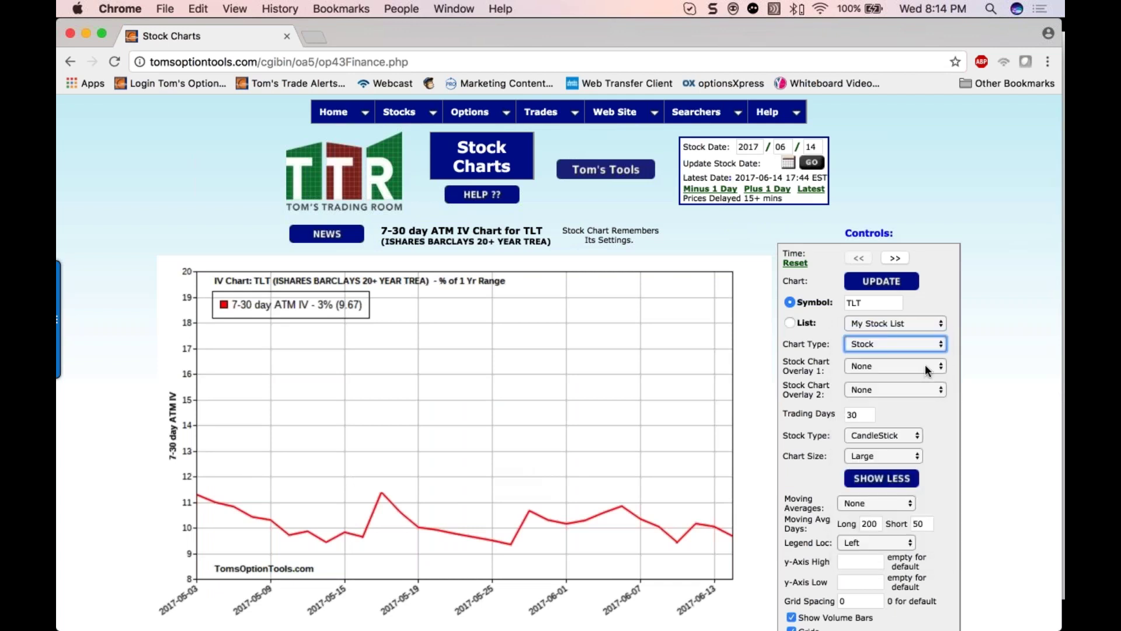
click(925, 364)
click(945, 376)
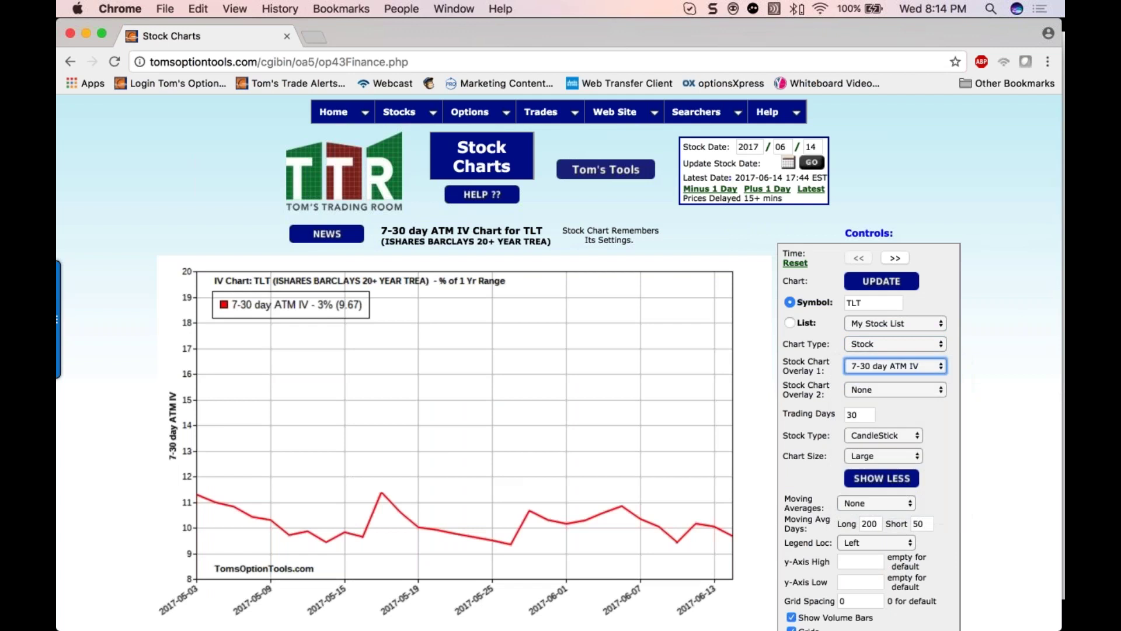
click(876, 282)
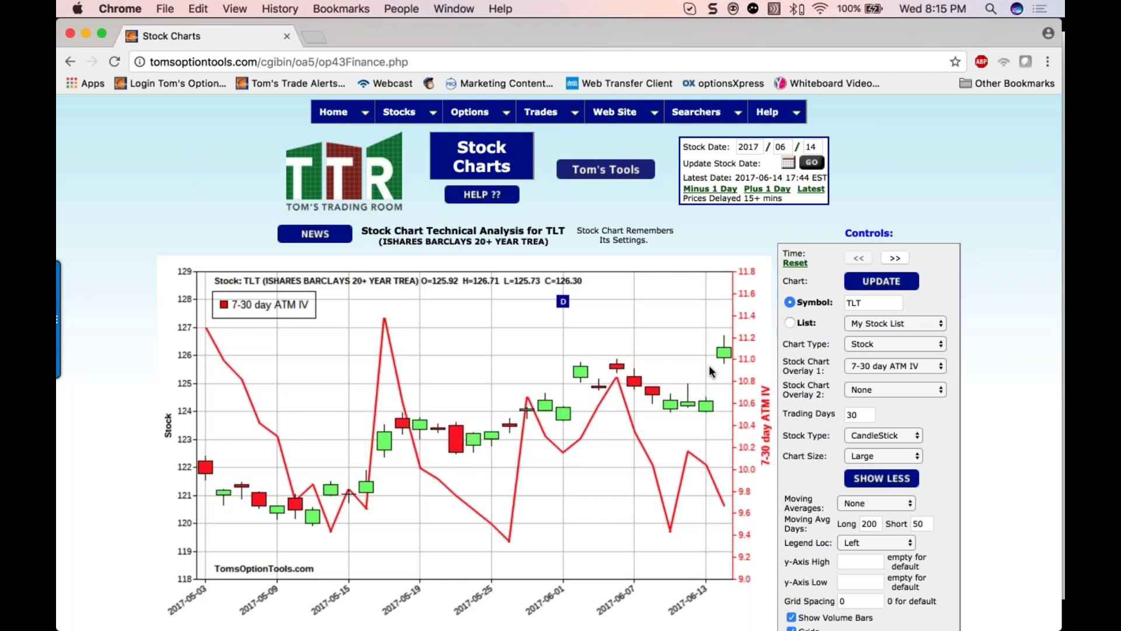
Examine TLT's stock volume bars and compare the latest day with the price and implied volatility chart
scroll(709, 366, down, 3)
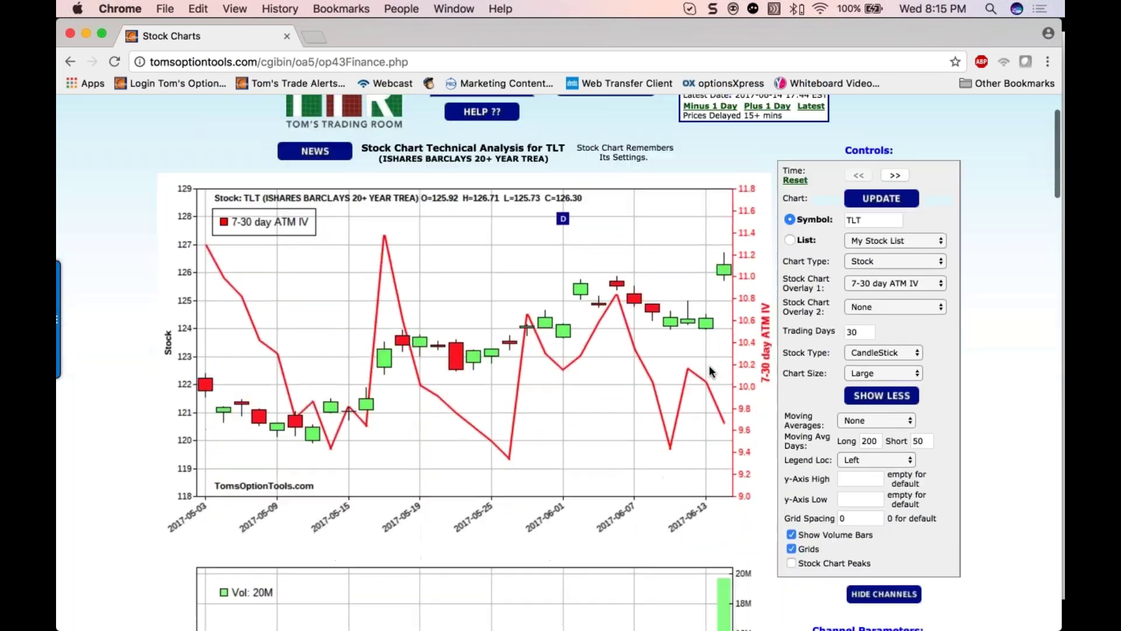
scroll(709, 365, down, 10)
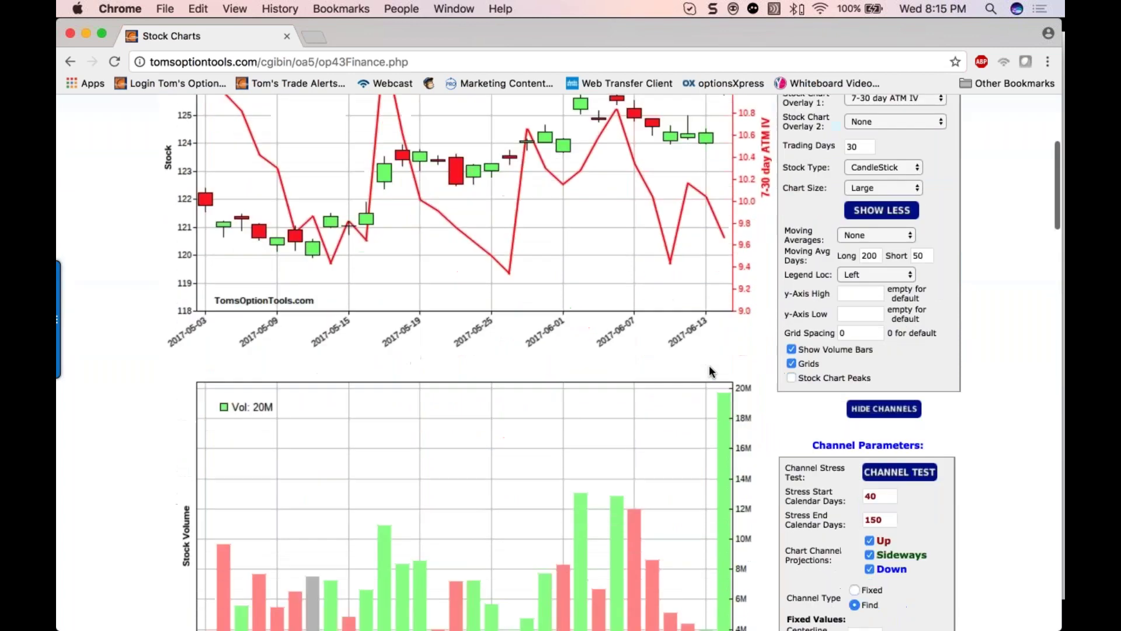
scroll(708, 371, down, 3)
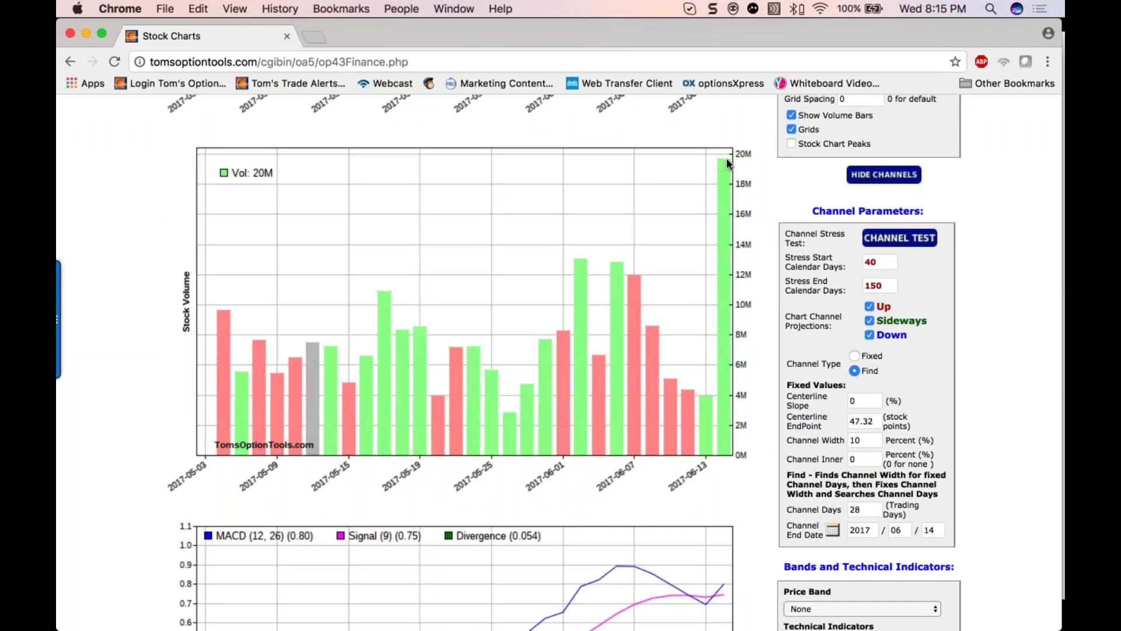
scroll(626, 208, up, 10)
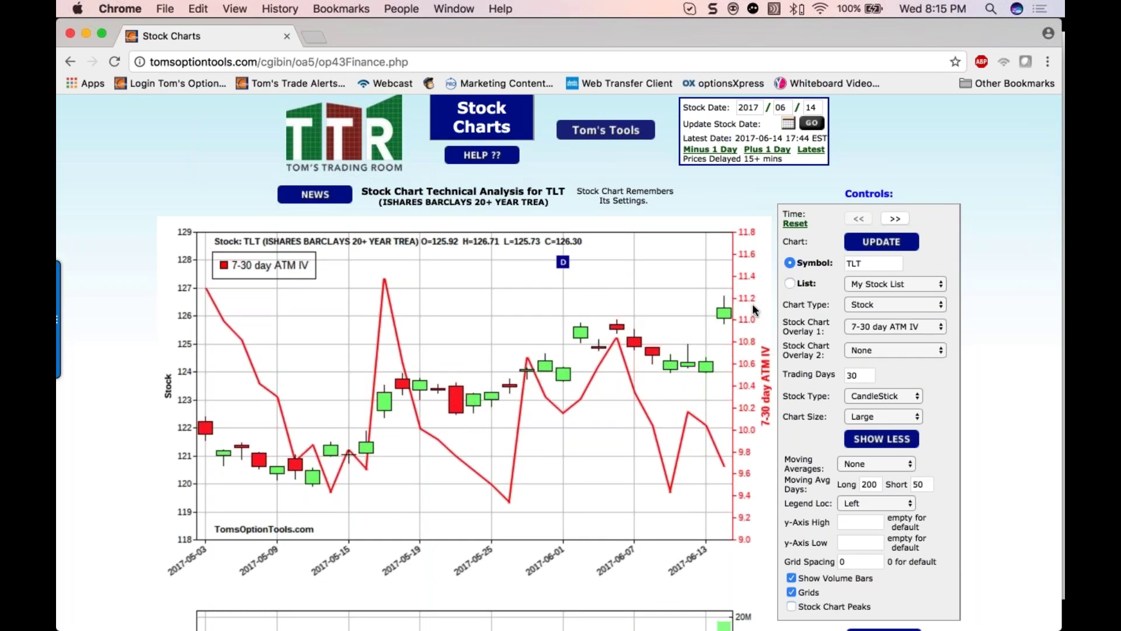
scroll(724, 405, down, 5)
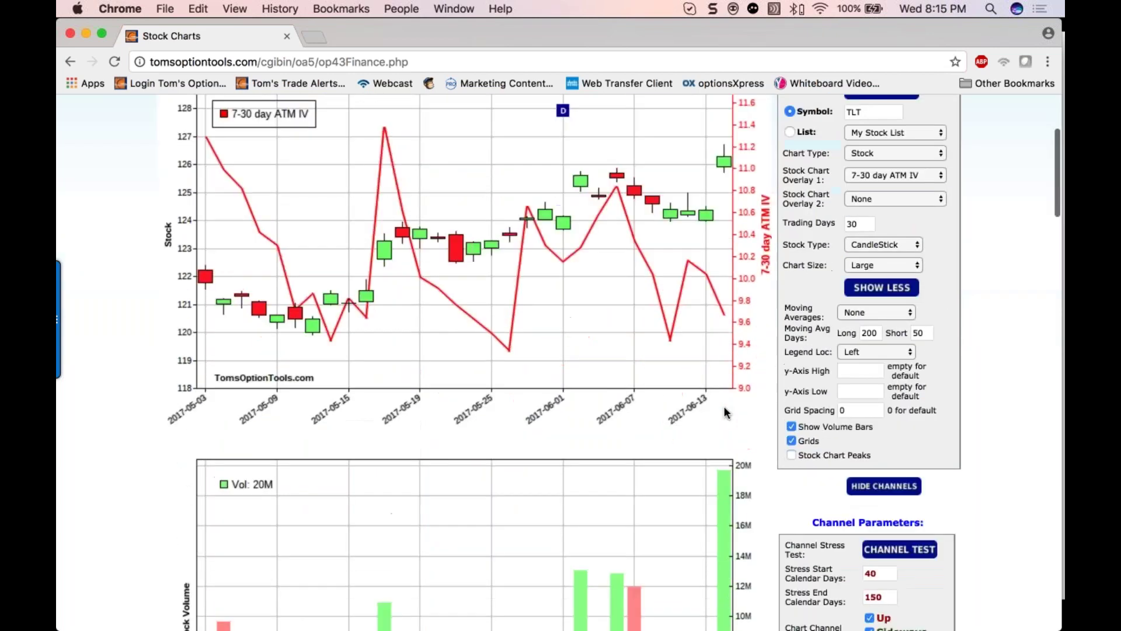
scroll(727, 472, down, 1)
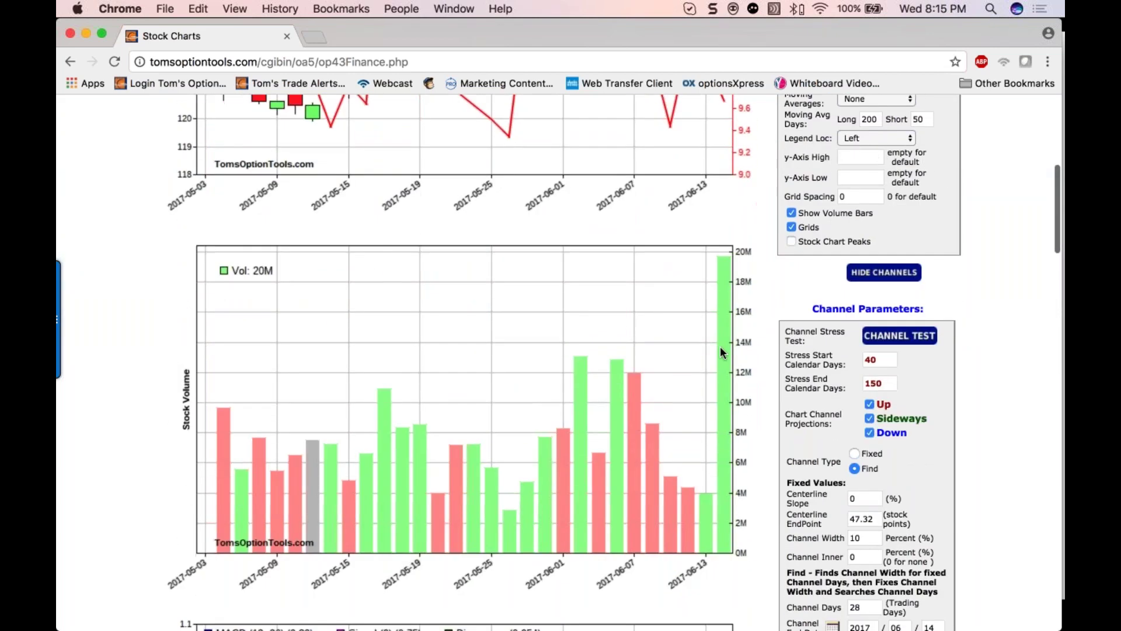
scroll(722, 275, up, 5)
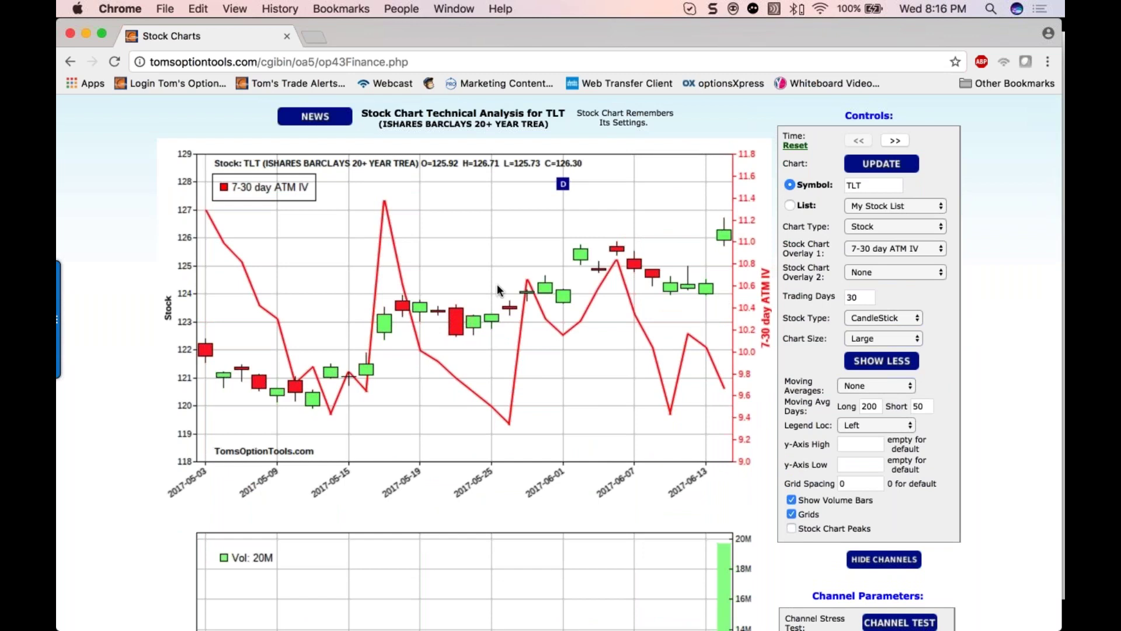
Switch back to the slideshow and advance to the FXE channel chart
key(ctrl+Up)
click(674, 399)
click(609, 398)
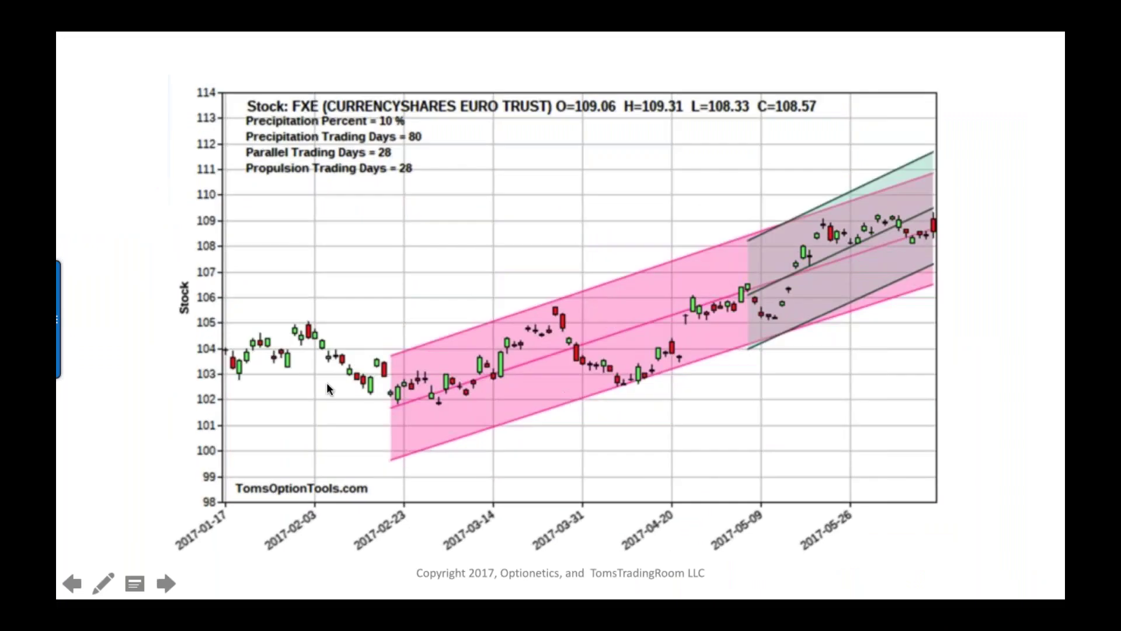
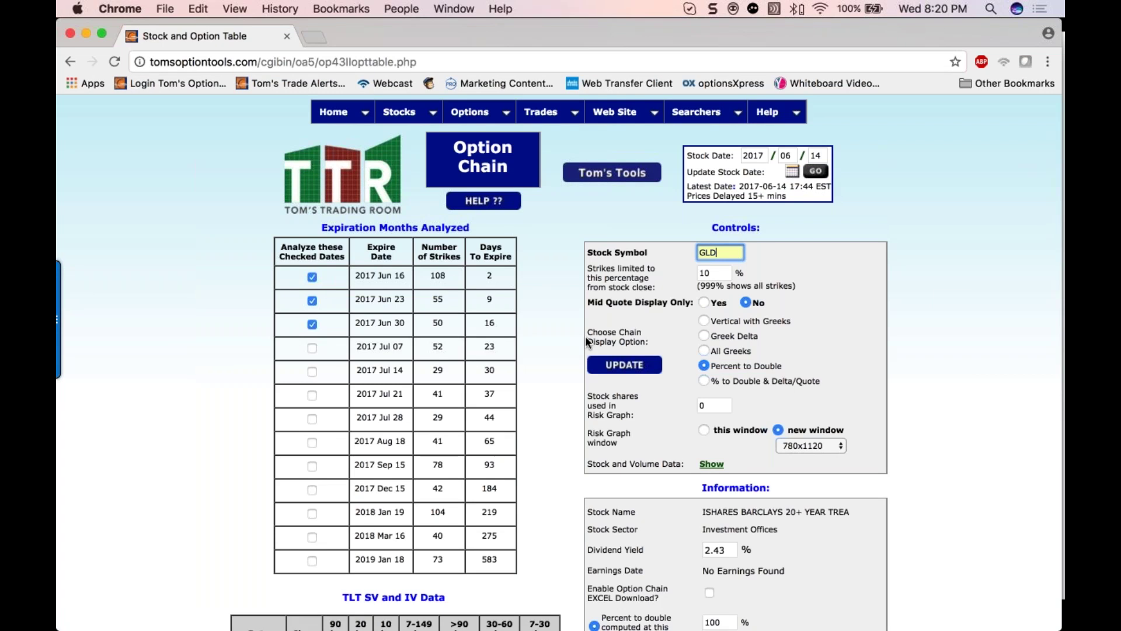
Load the GLD option chain and restrict the analyzed expirations to 2017 Sep 15
click(625, 367)
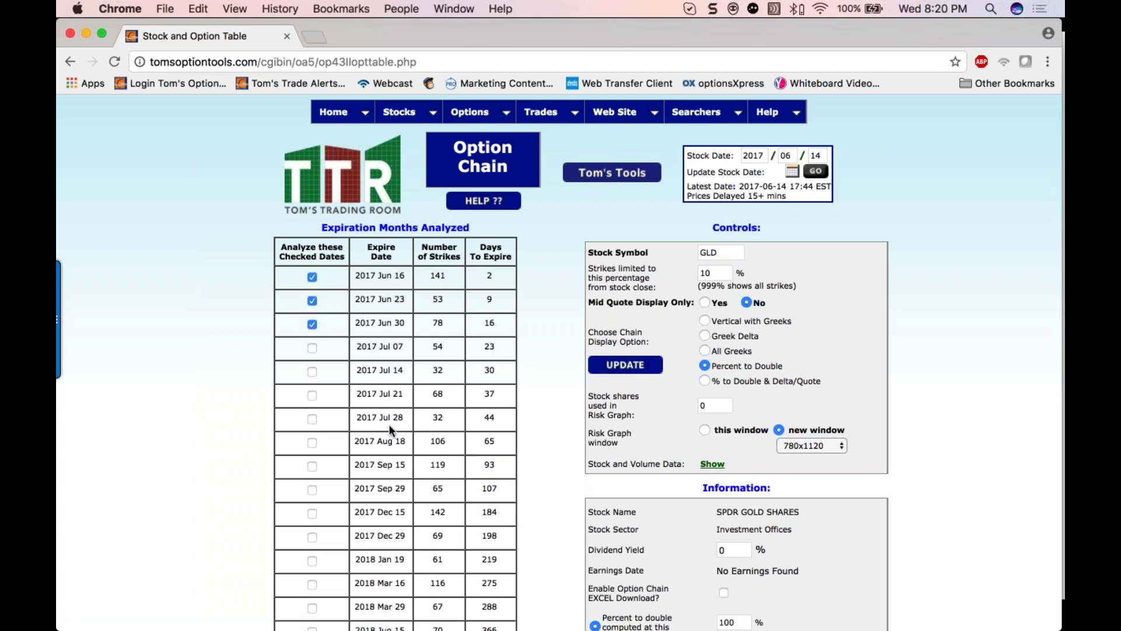
click(312, 465)
click(311, 325)
click(312, 301)
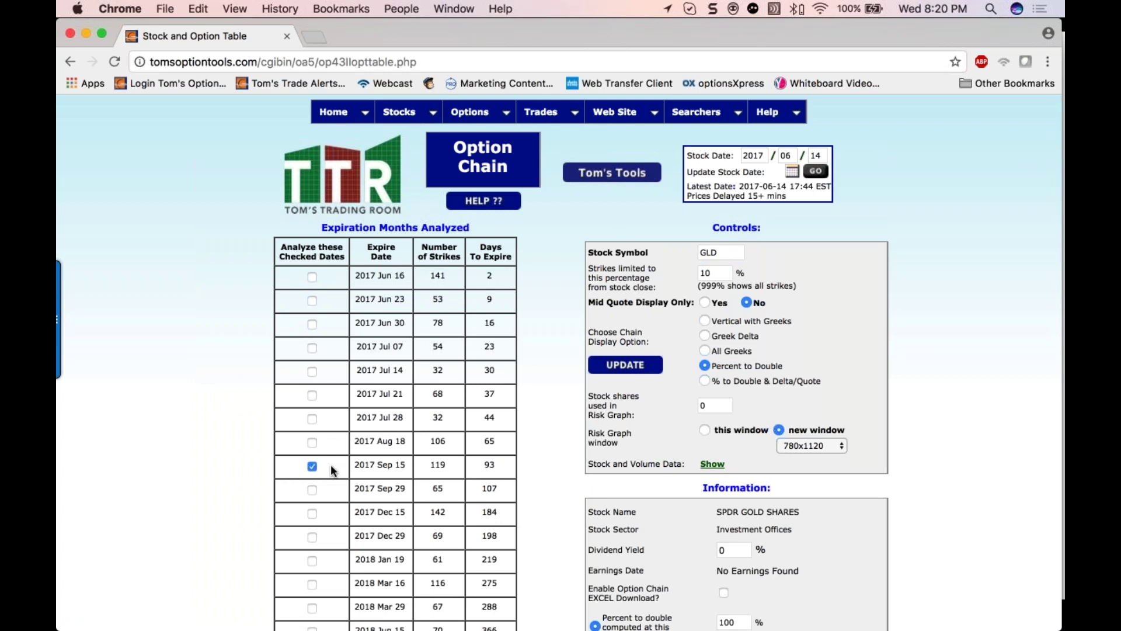
click(620, 369)
Review the 120-strike call in the GLD Sep 15 chain and consult the GLD channel chart in the slideshow
scroll(550, 467, down, 6)
scroll(552, 471, down, 14)
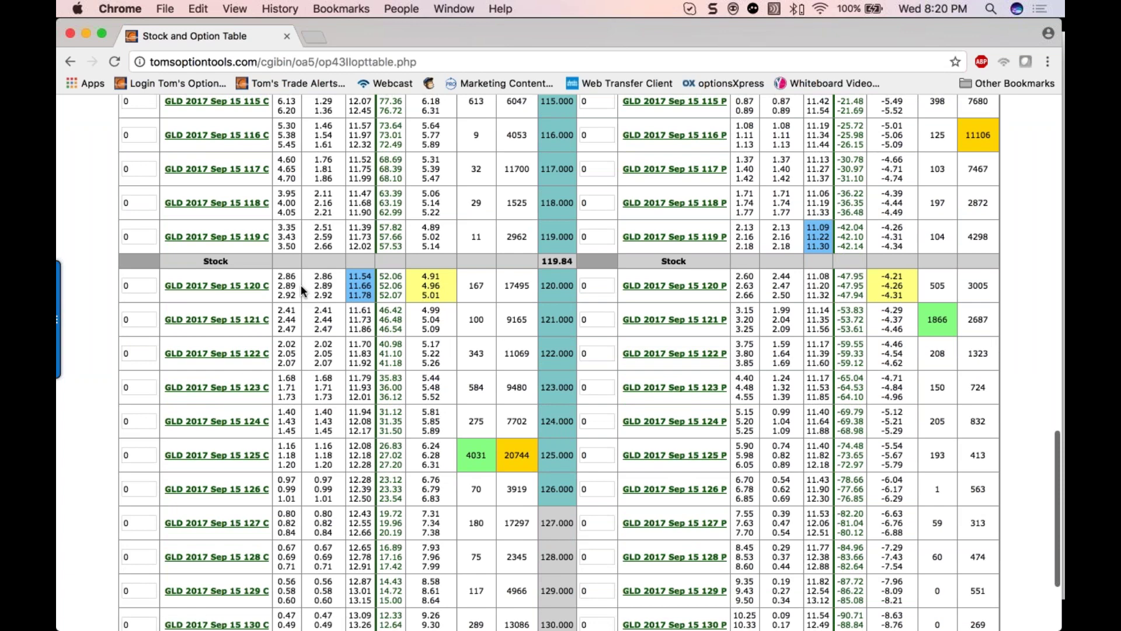
click(140, 286)
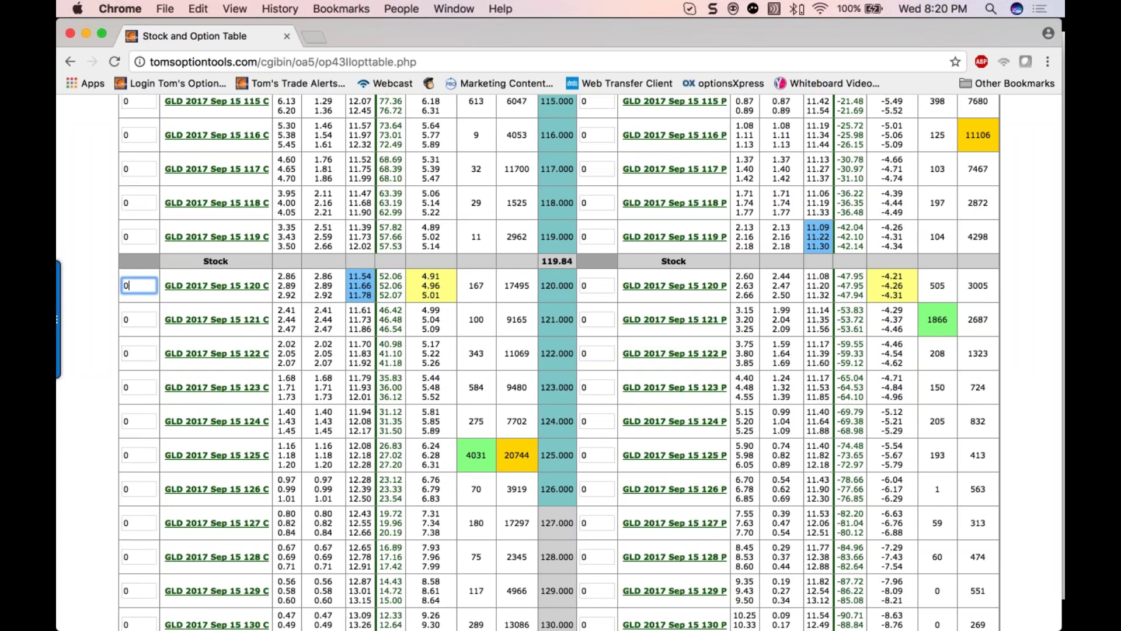
scroll(560, 362, up, 15)
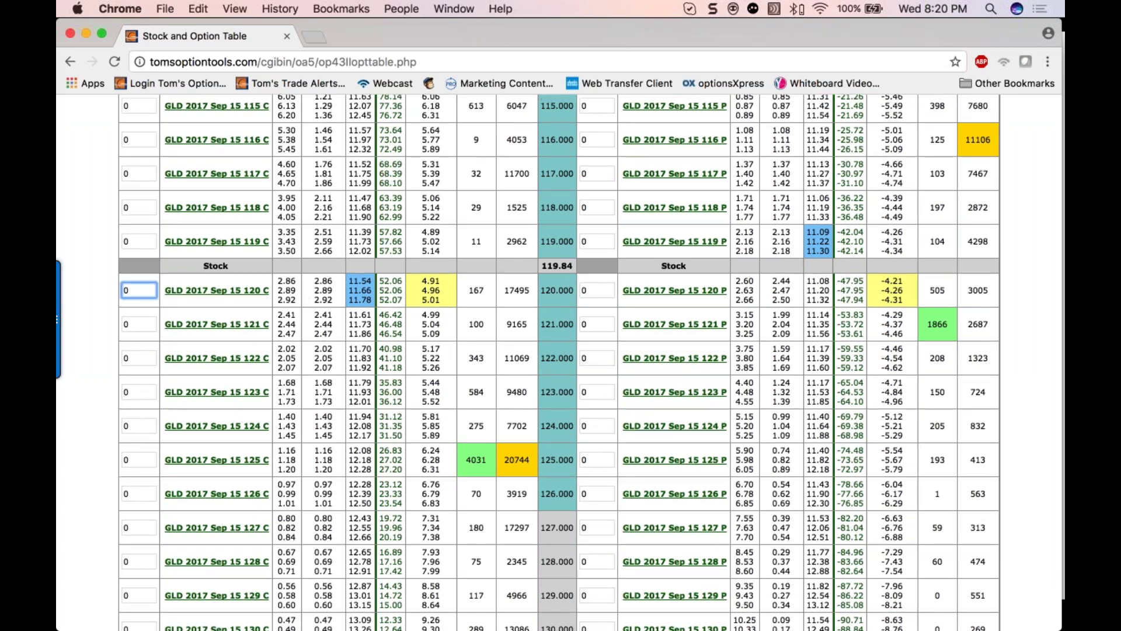
scroll(560, 362, up, 10)
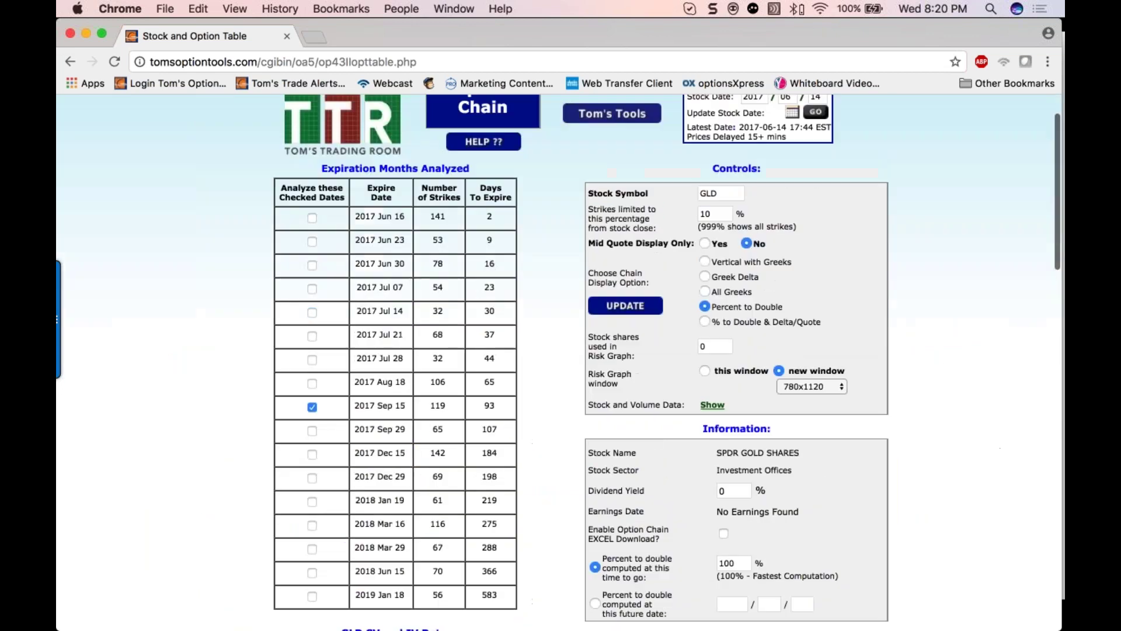
key(ctrl+Up)
click(669, 401)
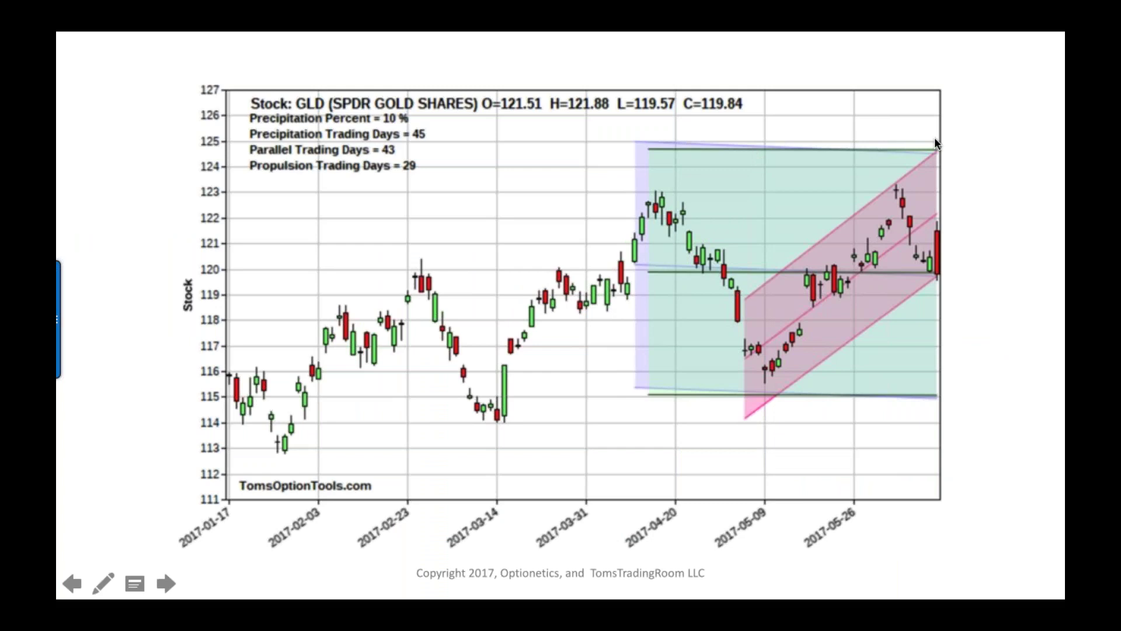
Return to the option chain in Chrome and set the trade number of the GLD 2017 Sep 15 120 call to 1
key(ctrl+Up)
click(383, 273)
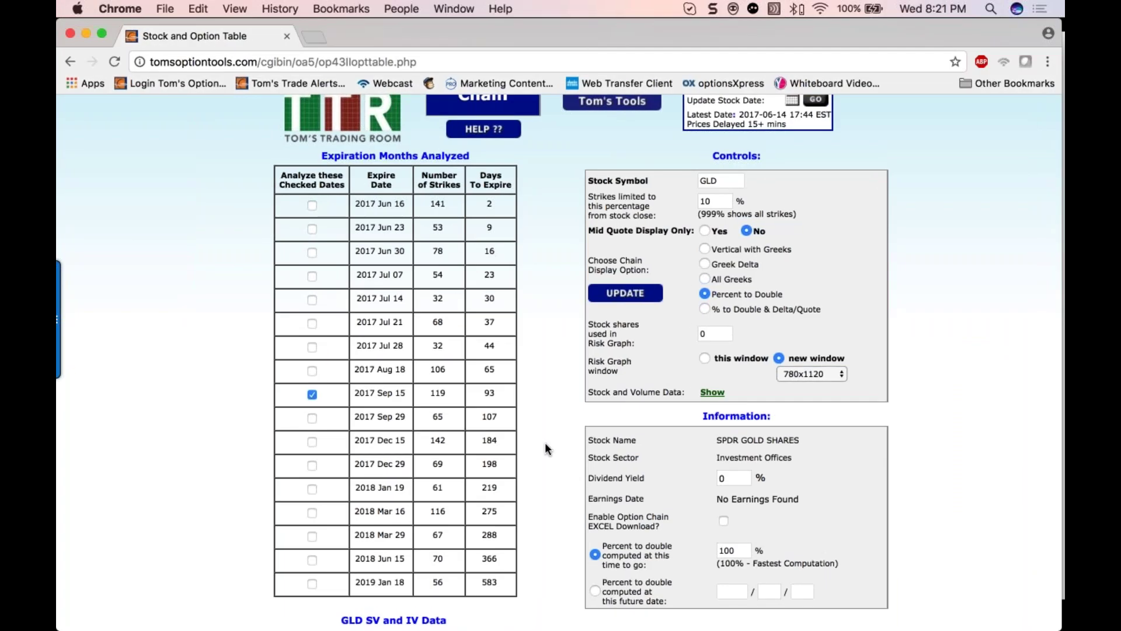
scroll(546, 448, down, 15)
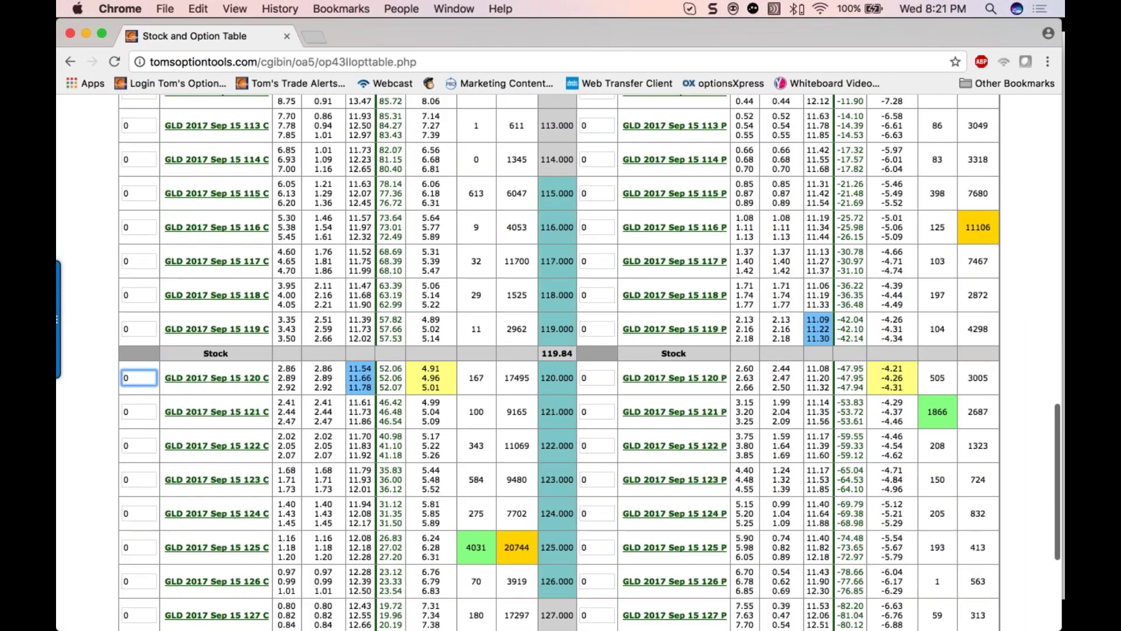
double_click(134, 377)
text(1)
scroll(135, 377, up, 10)
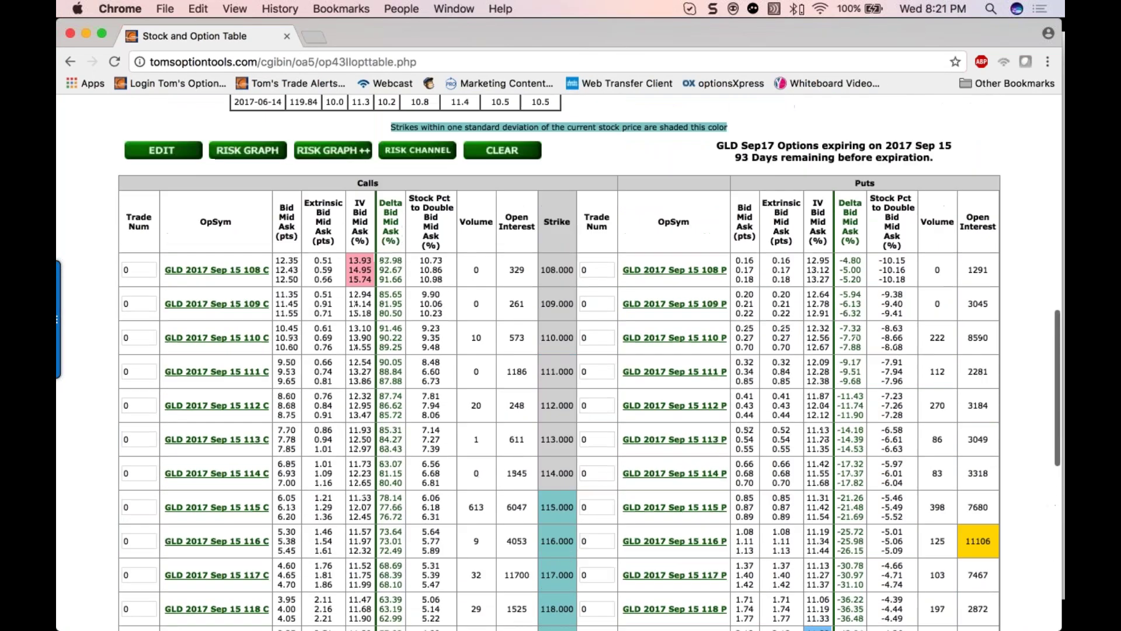
Generate the risk graph for the GLD 2017 Sep 15 120 call and view its stock and profit charts
click(164, 271)
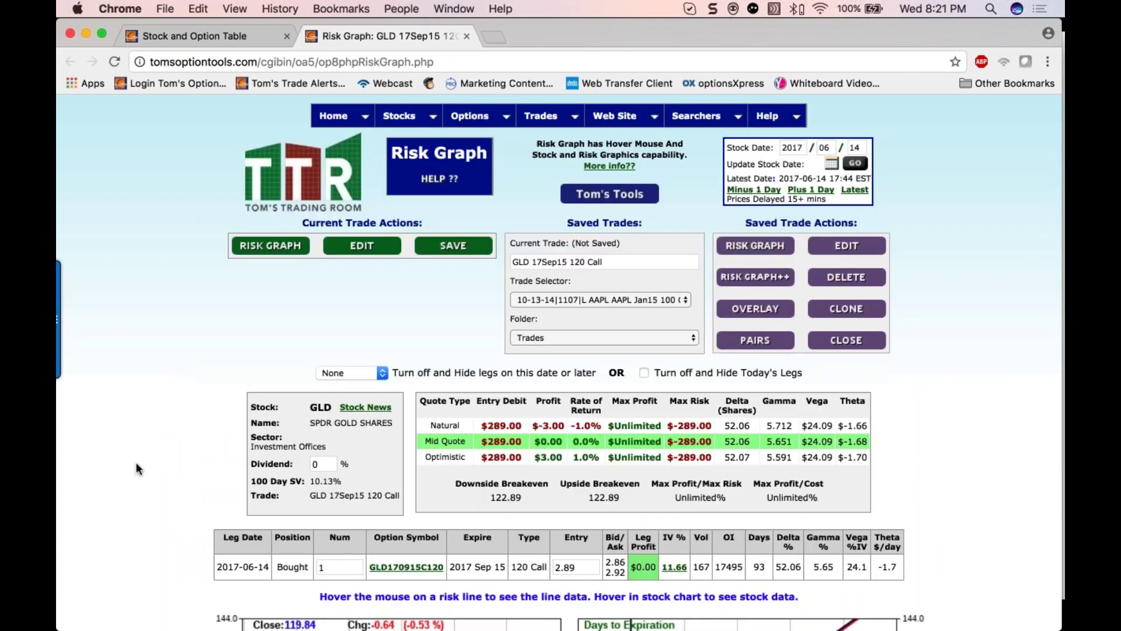
scroll(136, 462, down, 7)
scroll(136, 464, down, 2)
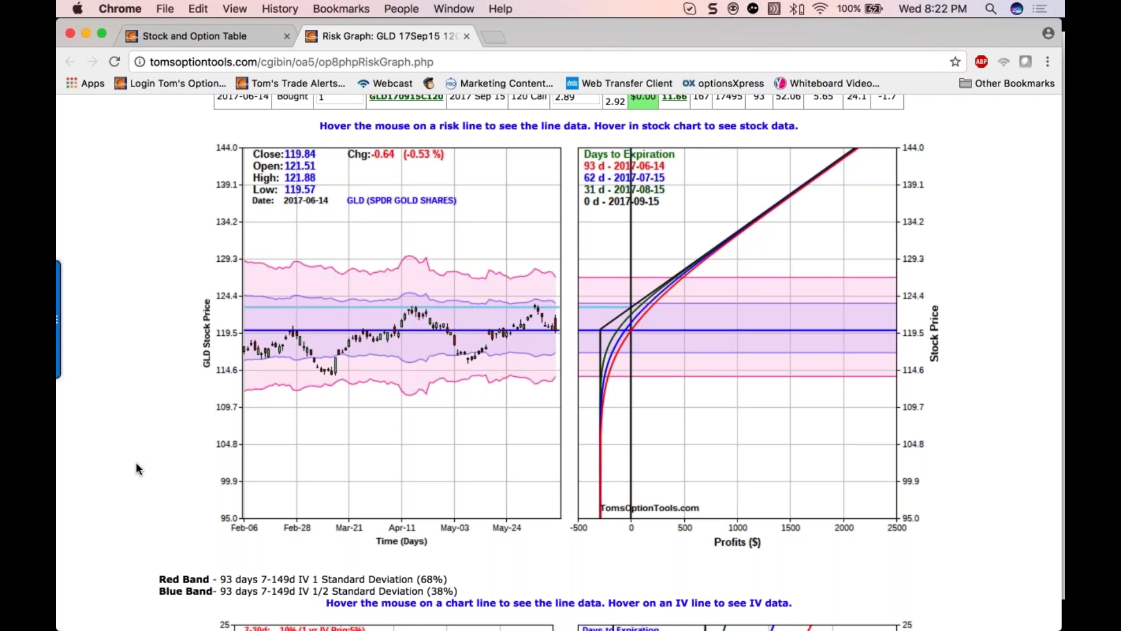
Set the risk graph's stock limits to 100 lower and 125 upper, and redraw the graph
scroll(136, 462, down, 15)
scroll(136, 462, up, 3)
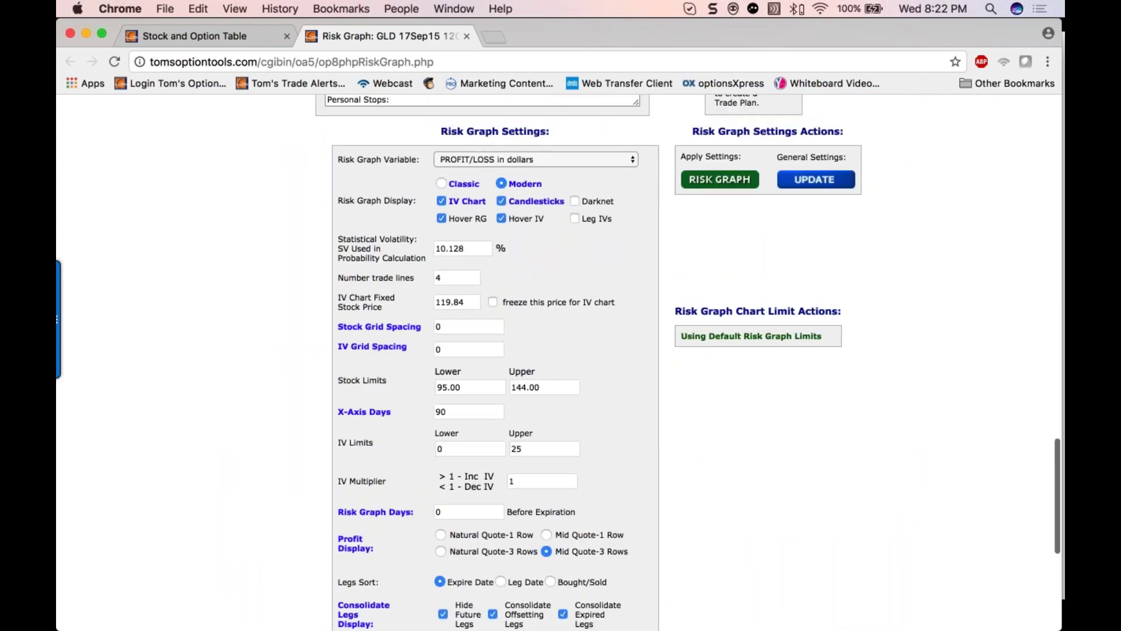
double_click(462, 387)
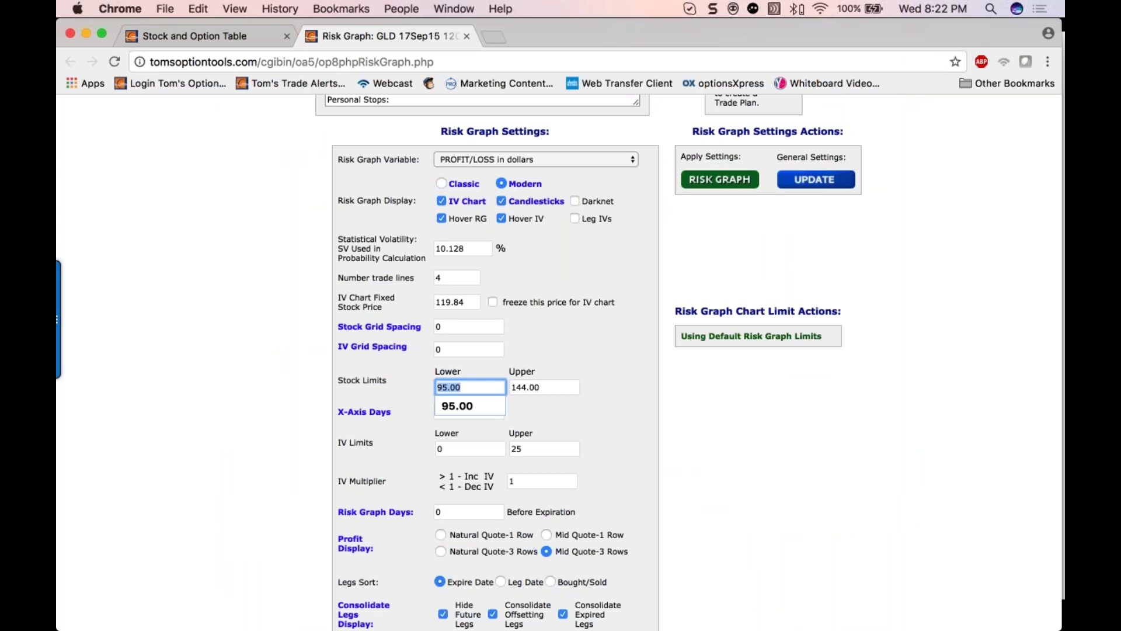
text(100)
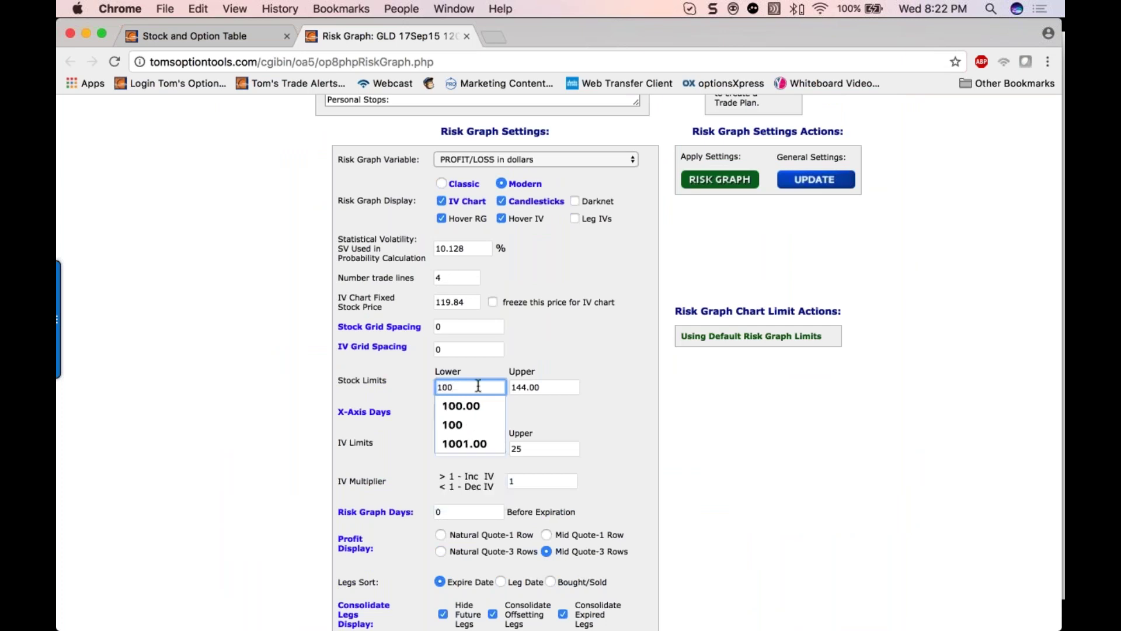
click(540, 387)
double_click(540, 388)
text(125)
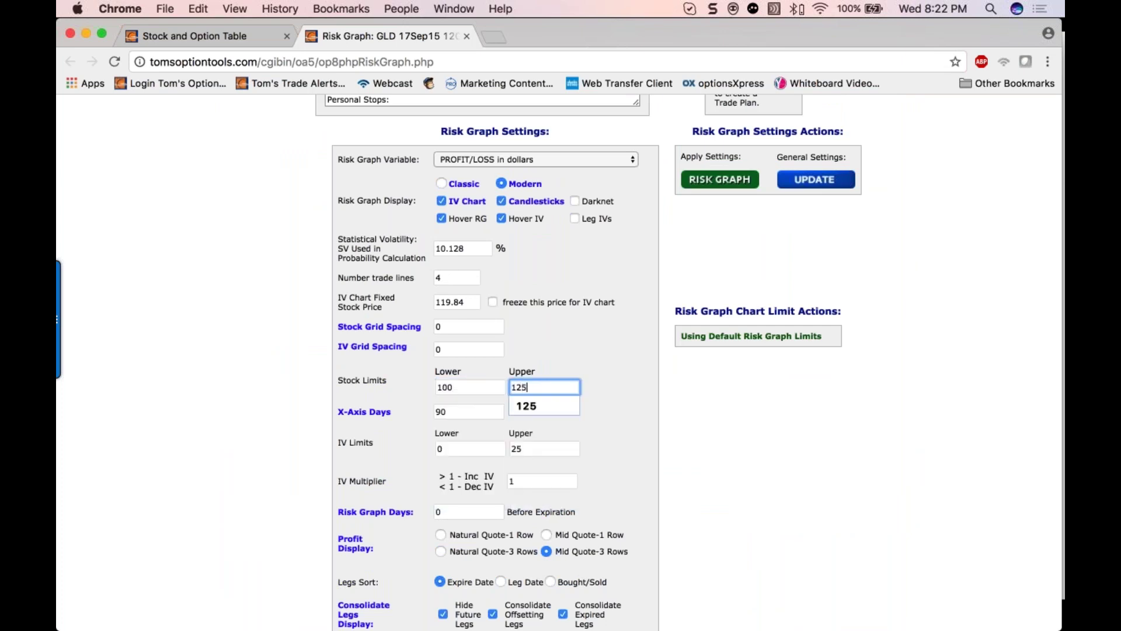
click(701, 444)
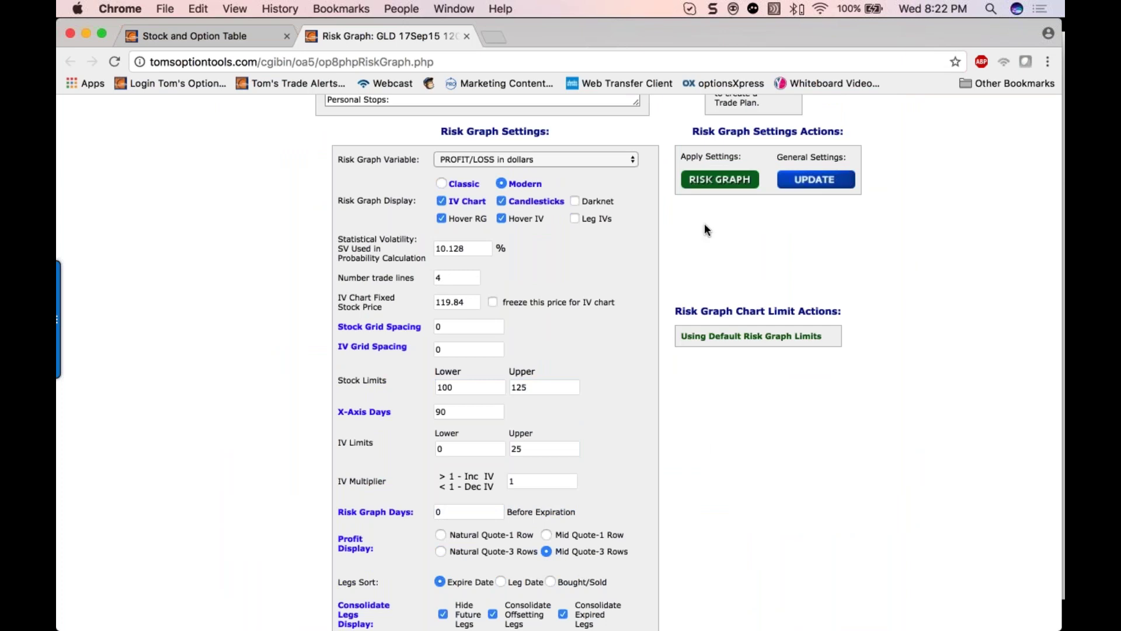
click(719, 180)
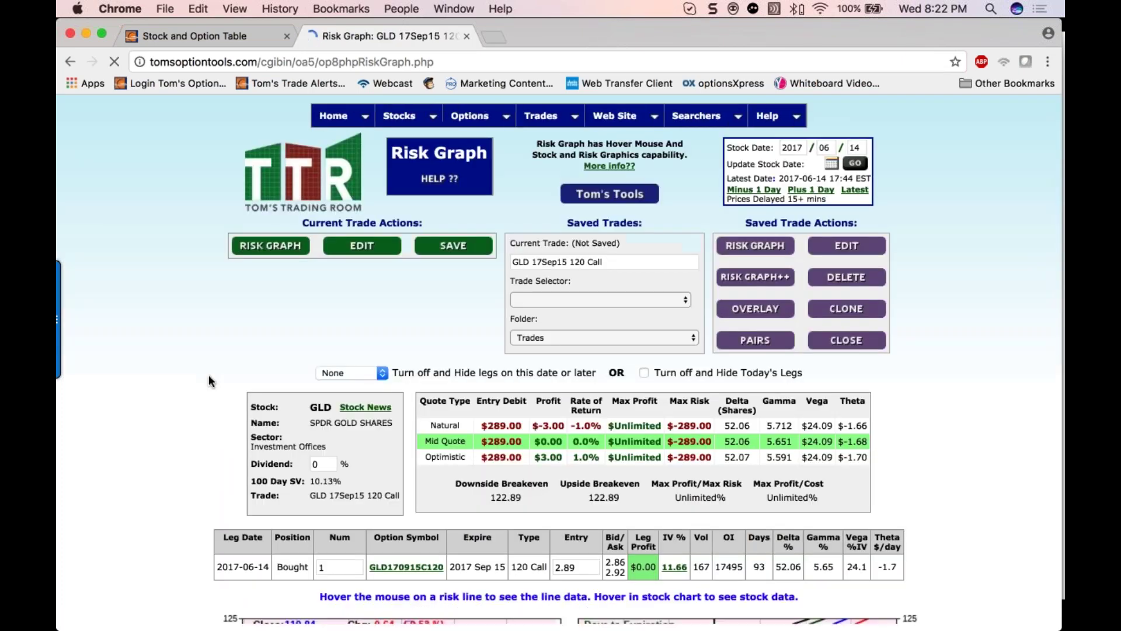
Examine the GLD 120 call's risk curves, standard deviation bands, leg details and quote summary on the rescaled risk graph
scroll(208, 381, down, 5)
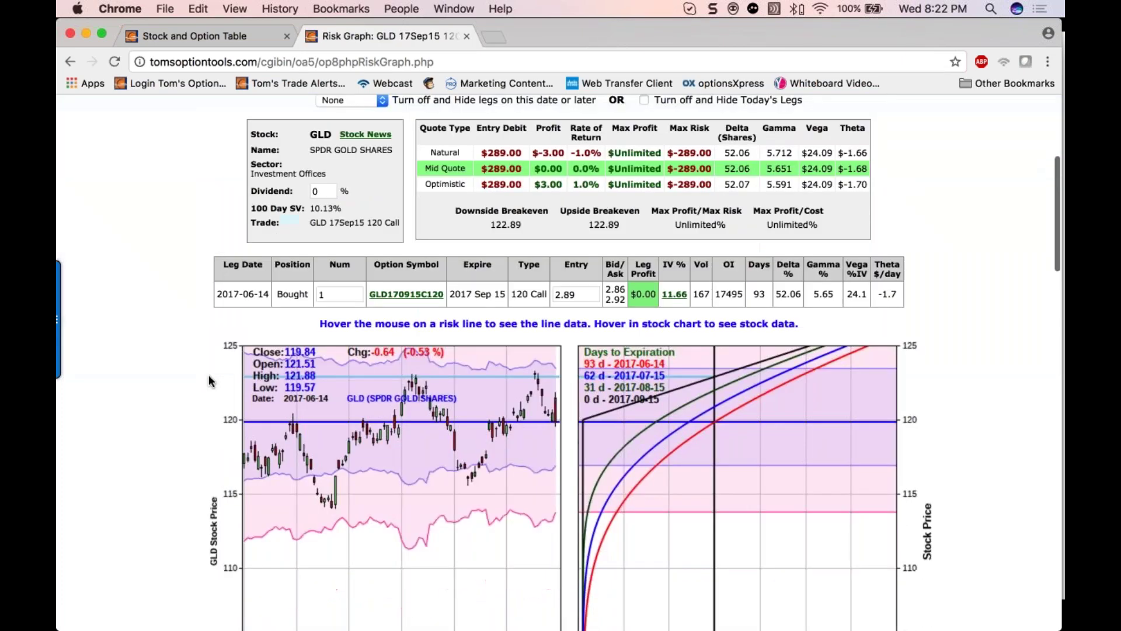
scroll(209, 378, down, 2)
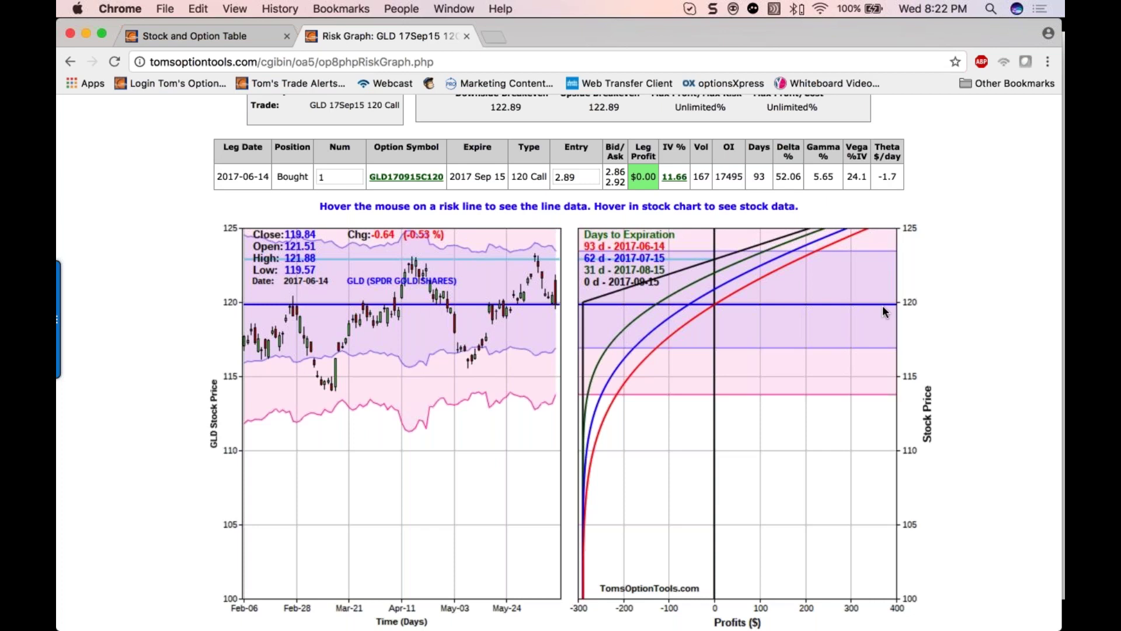
mouse_move(715, 307)
mouse_move(807, 234)
mouse_move(824, 235)
mouse_move(823, 255)
mouse_move(773, 281)
mouse_move(554, 360)
mouse_move(661, 353)
mouse_move(586, 585)
scroll(736, 413, up, 5)
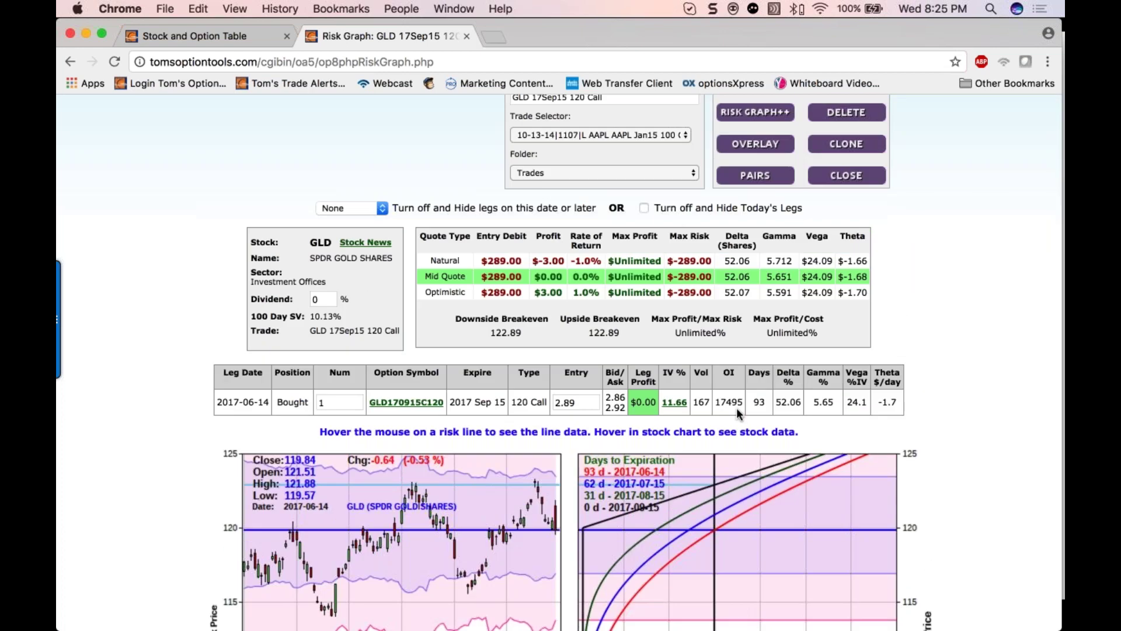
scroll(736, 411, down, 5)
scroll(737, 414, down, 1)
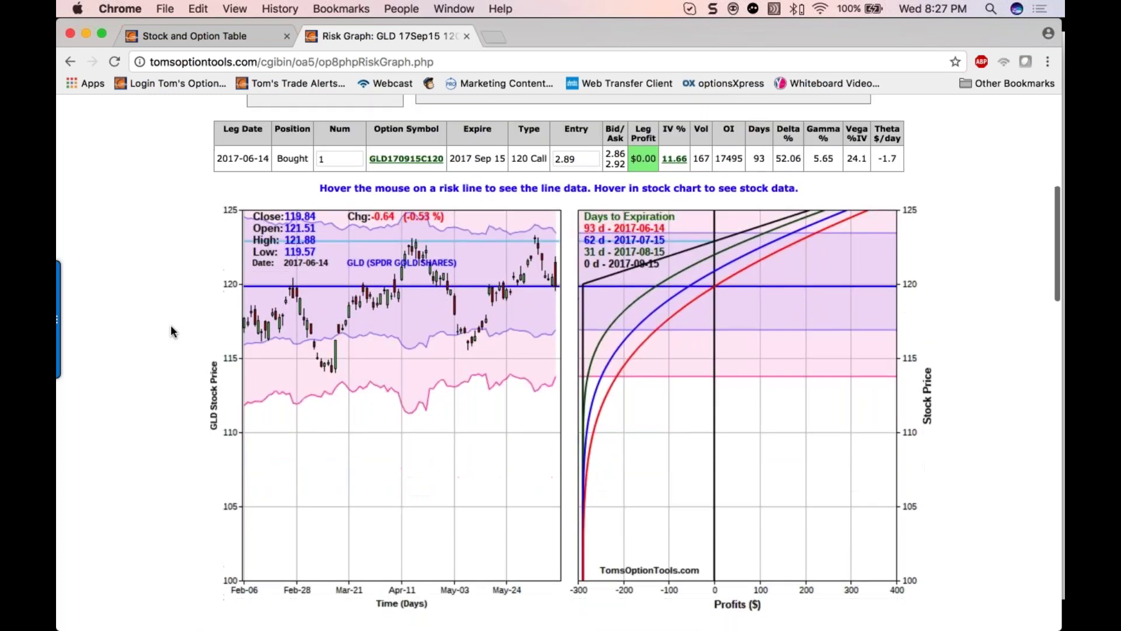
Switch to the slideshow and advance to the AAPL Homework Case Study slide
key(ctrl+Up)
click(774, 394)
key(Right)
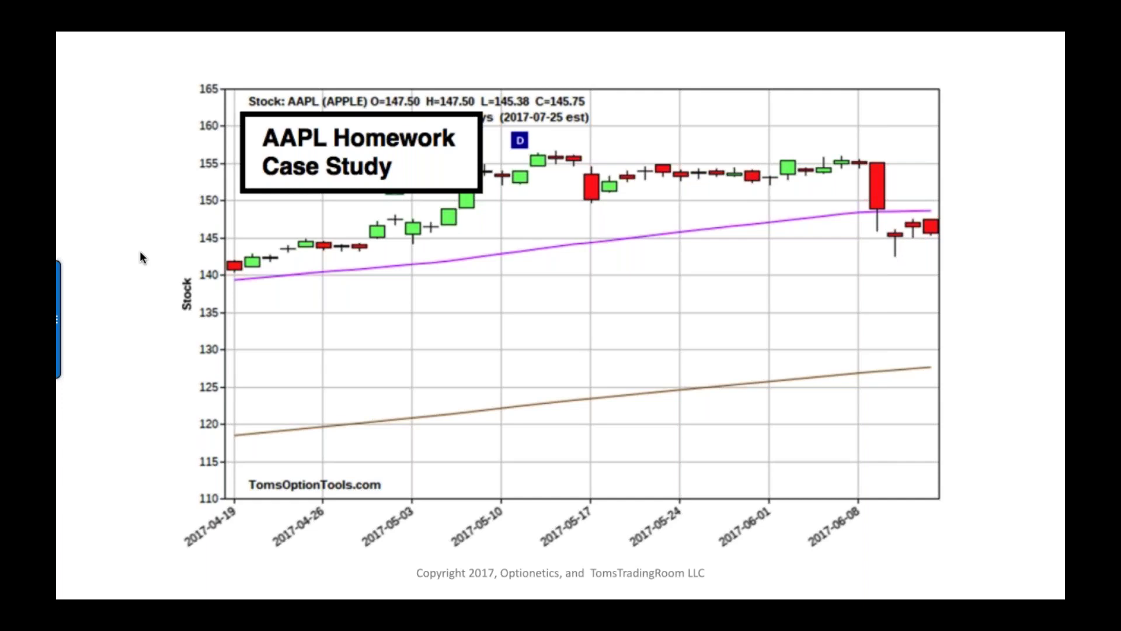
Return to Chrome and bring up the Stock and Option Table page
key(ctrl+Up)
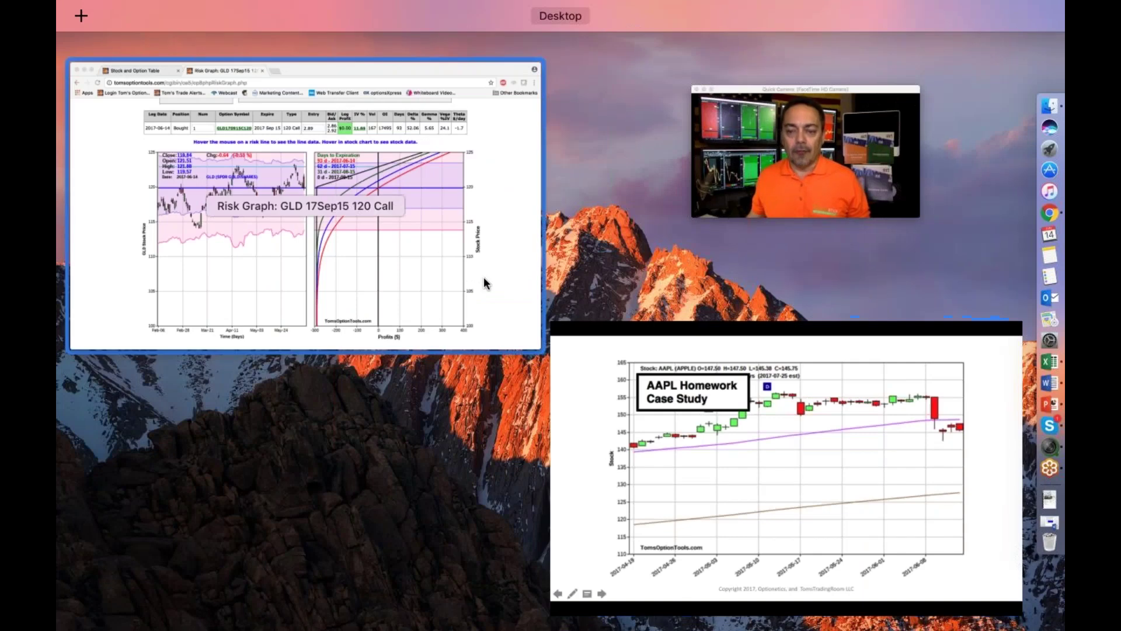
click(457, 286)
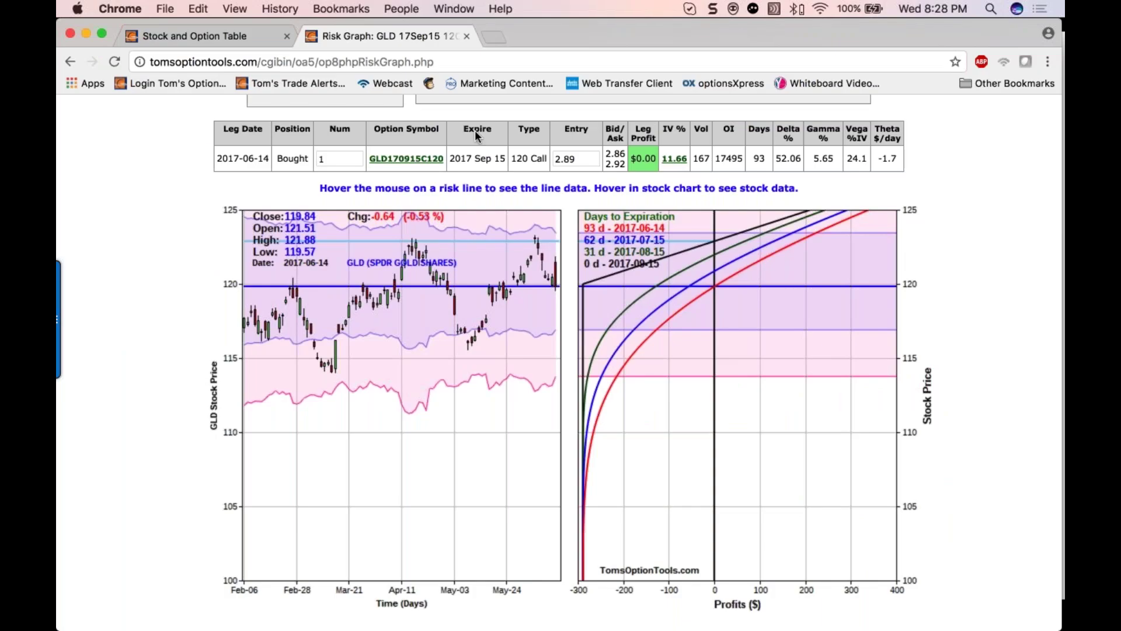
scroll(475, 130, up, 5)
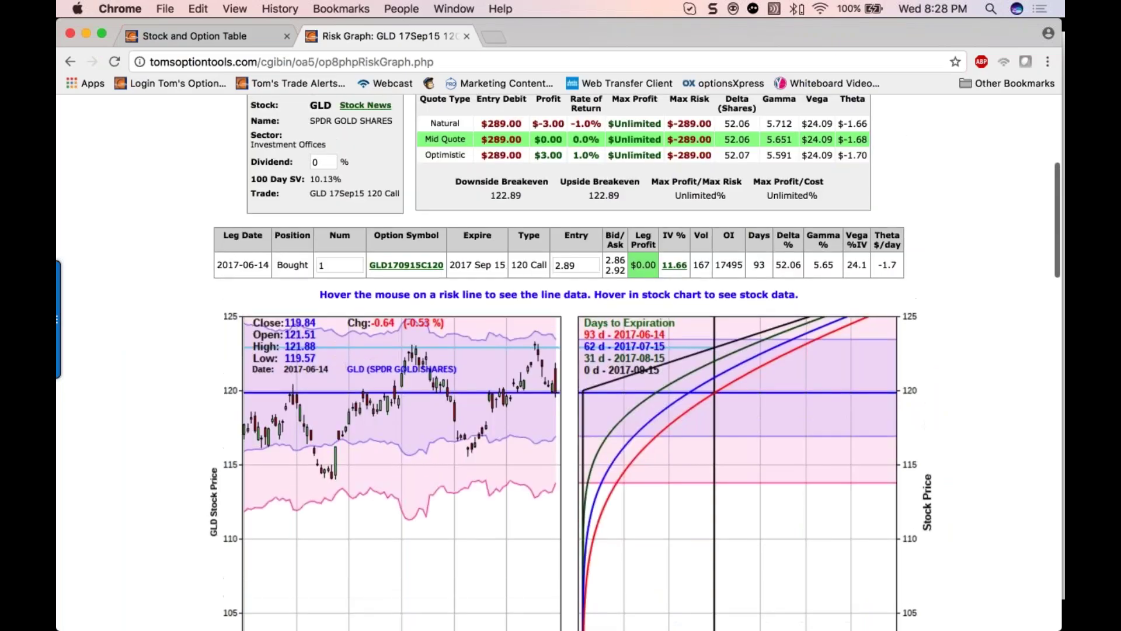
scroll(533, 138, up, 10)
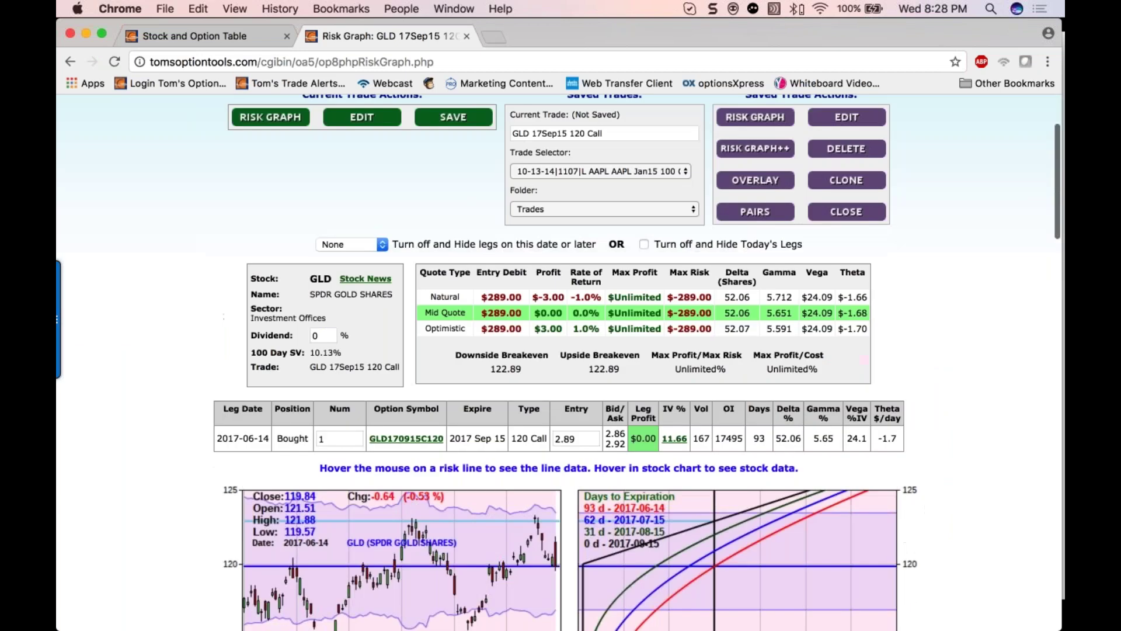
click(230, 38)
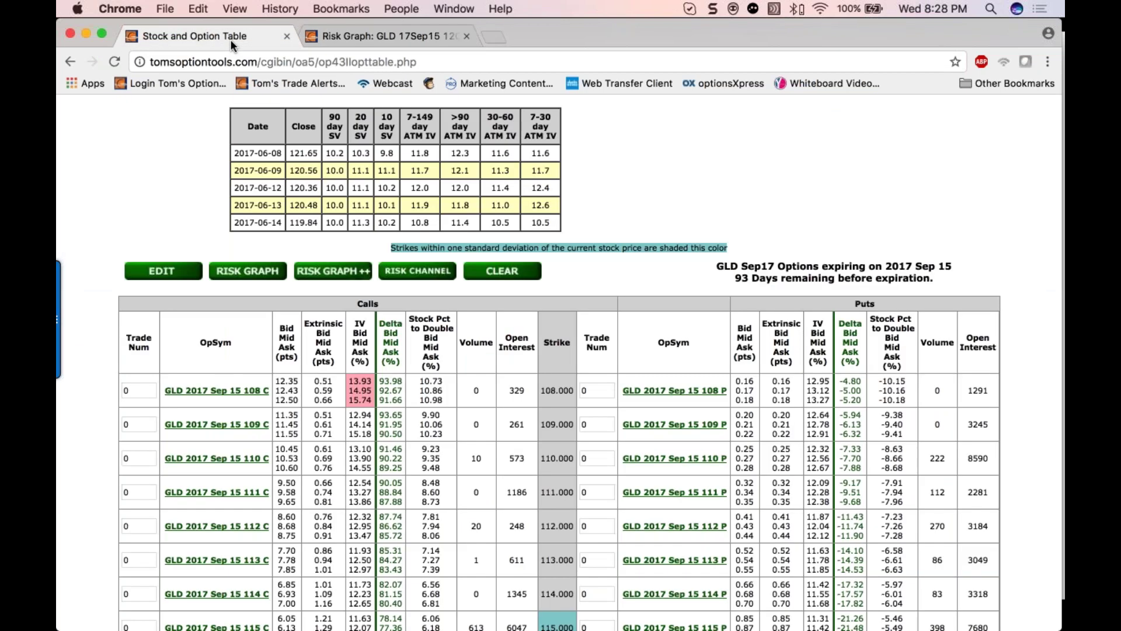
Load the option chain for the stock symbol AAPL
scroll(561, 350, up, 15)
double_click(719, 252)
text(aapl)
key(Down)
key(Return)
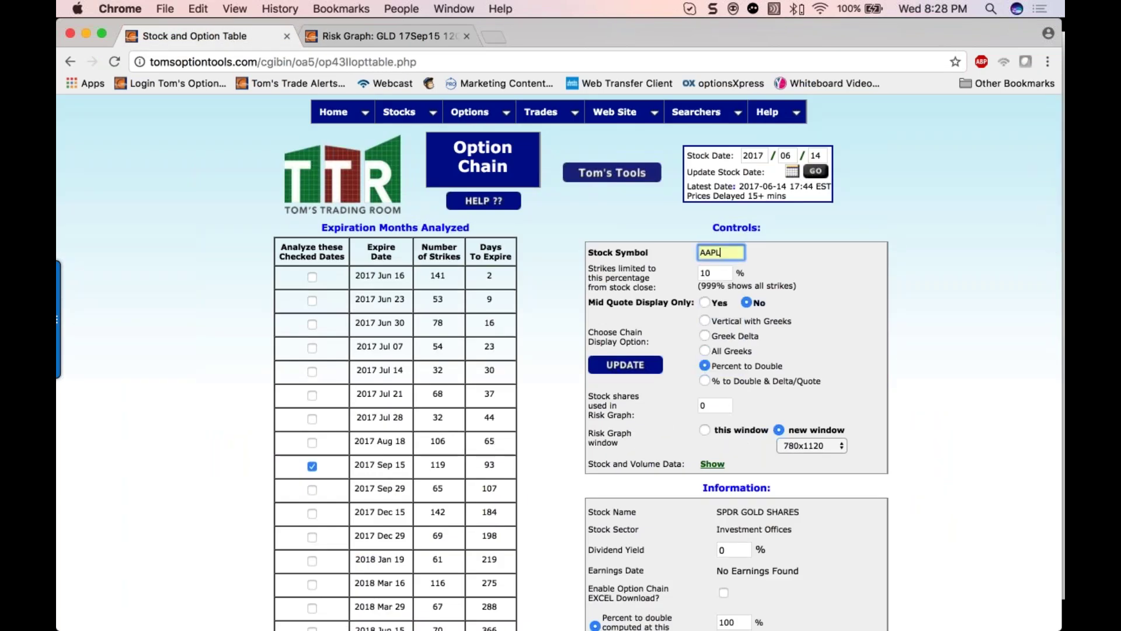
click(627, 370)
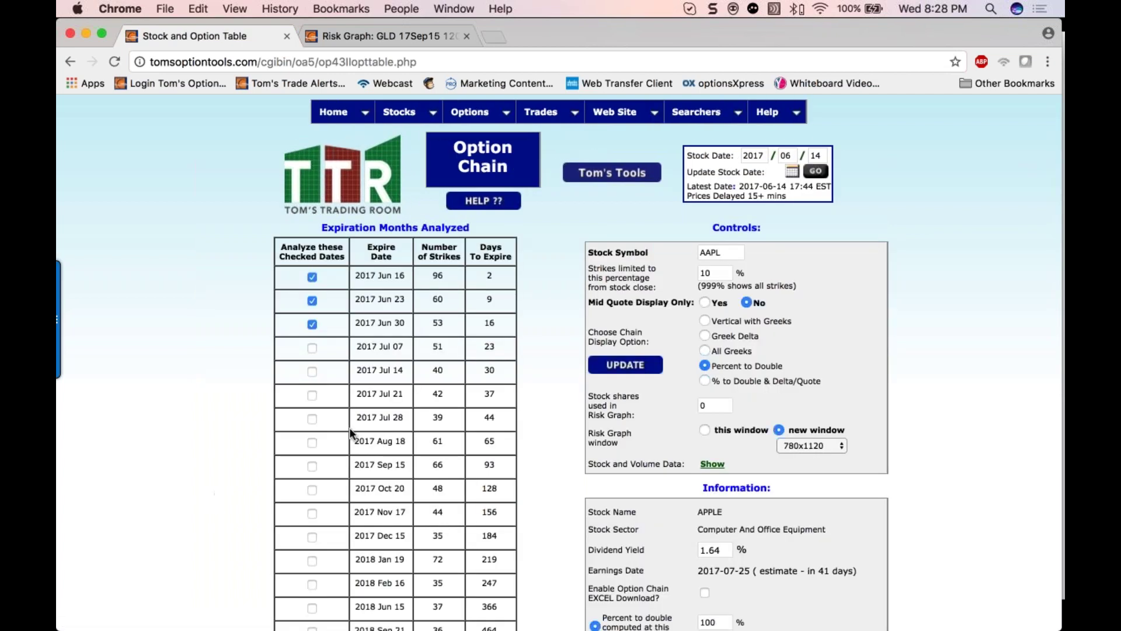
Restrict the analyzed AAPL expirations to 2017 Jul 21 and update the chain
click(312, 396)
click(310, 327)
click(312, 300)
click(313, 278)
click(619, 365)
Refresh the AAPL page and examine its earnings date, SV and IV data, and the Jul 21 calls and puts
scroll(206, 376, down, 5)
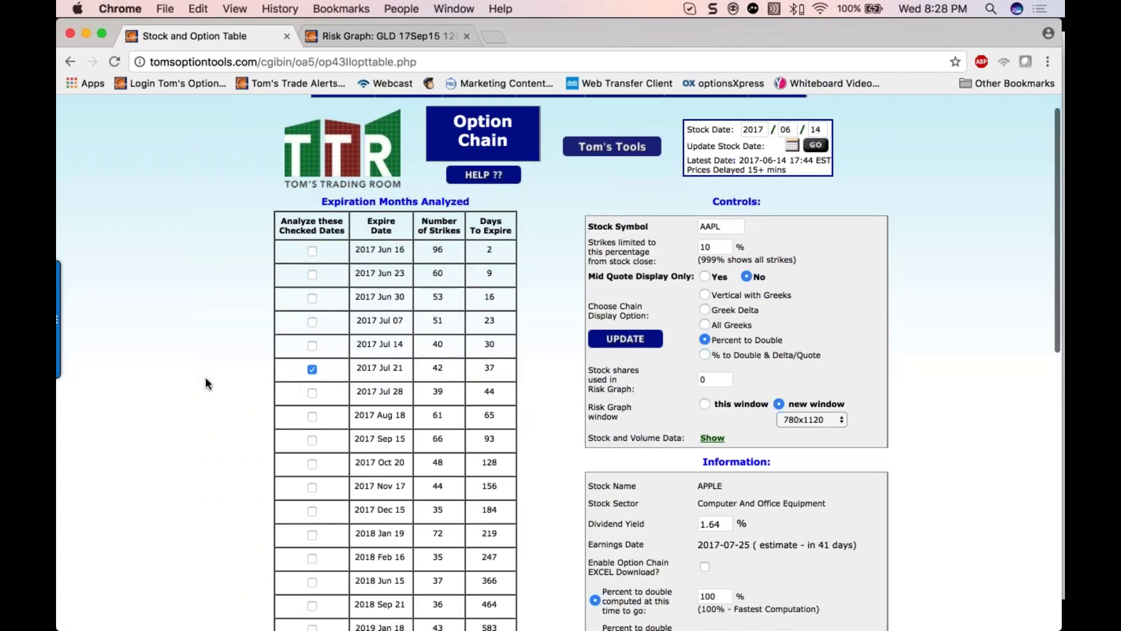
scroll(205, 378, up, 3)
scroll(206, 378, up, 1)
scroll(205, 379, down, 1)
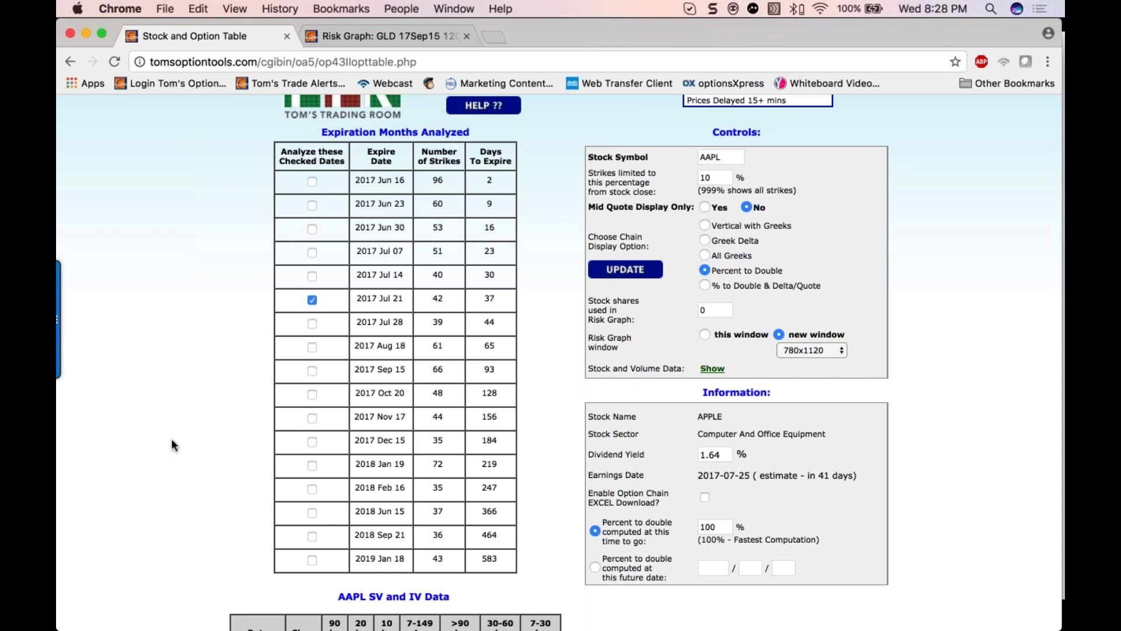
scroll(171, 440, down, 4)
scroll(173, 445, up, 2)
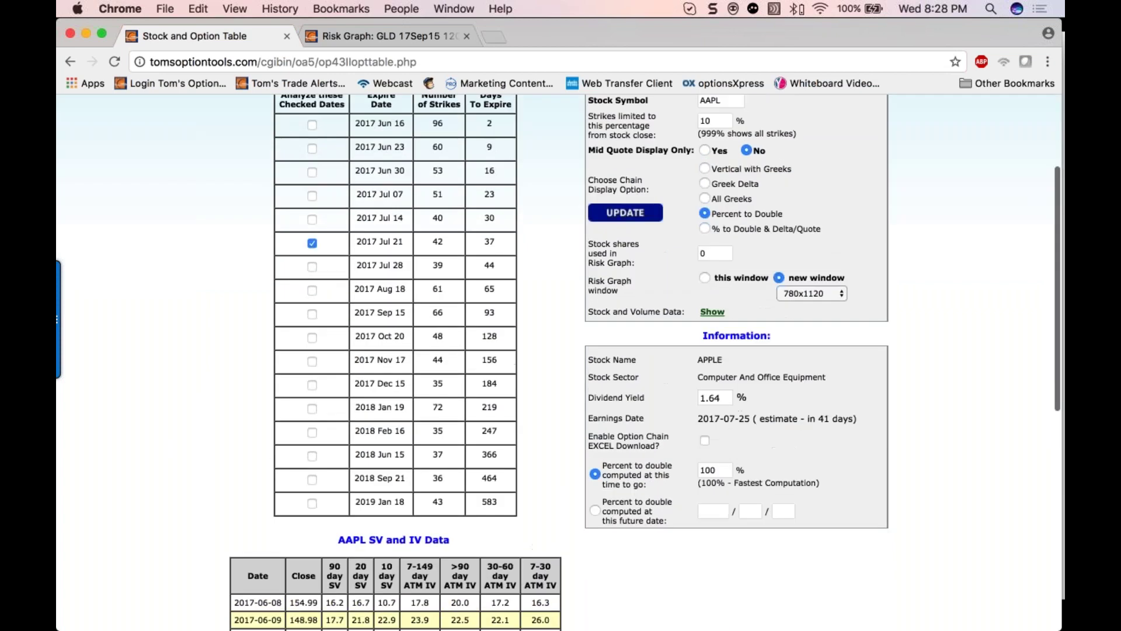
click(623, 216)
scroll(564, 524, down, 15)
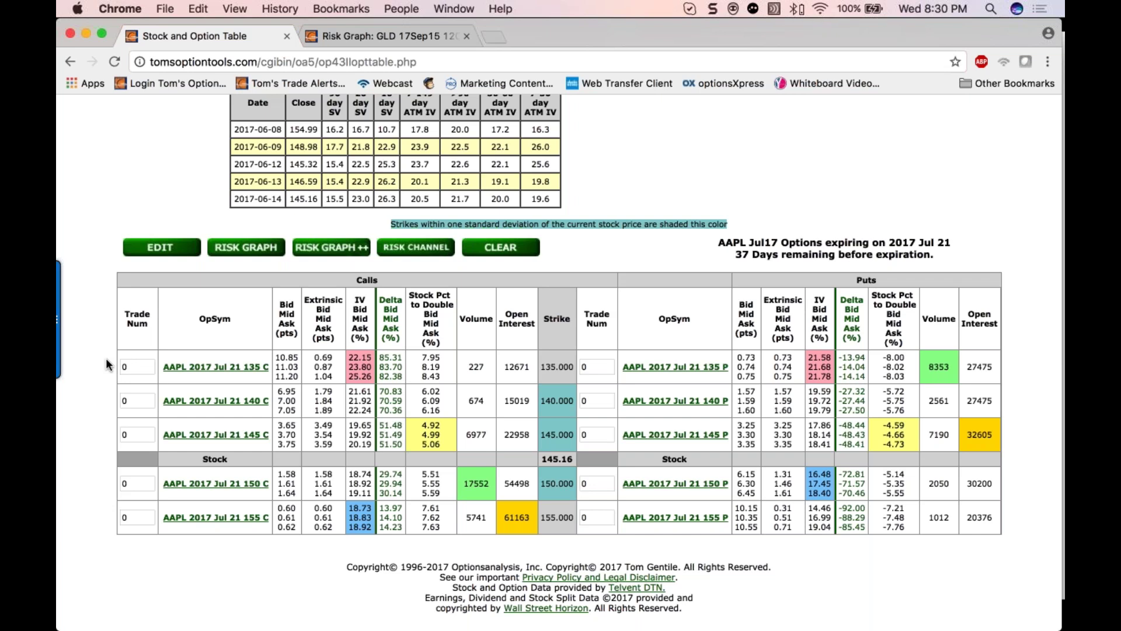
scroll(99, 419, up, 15)
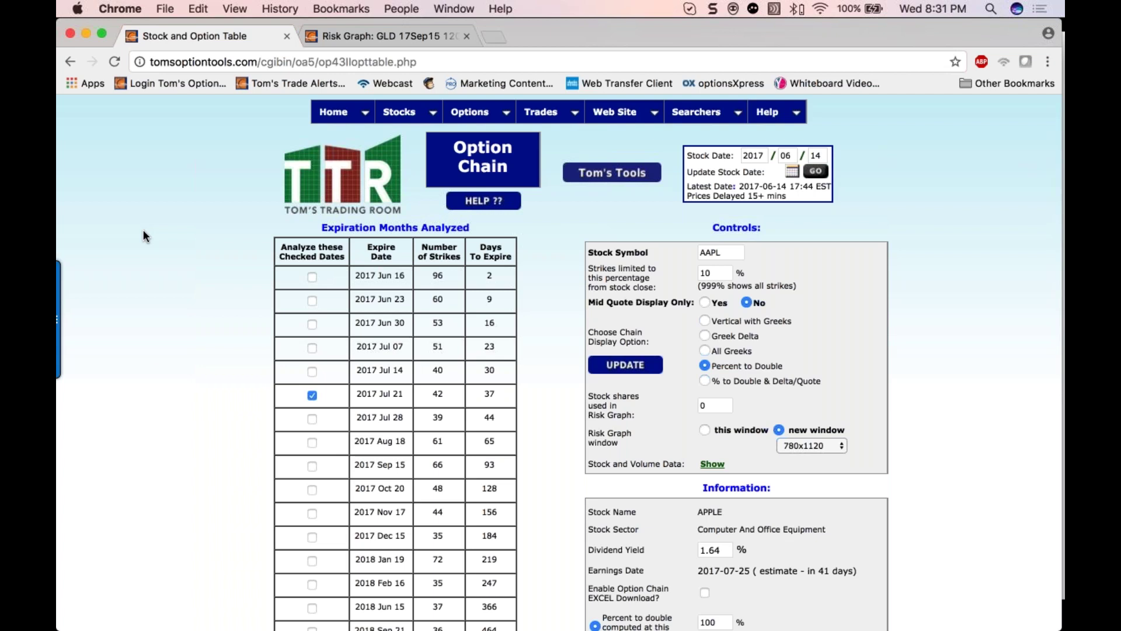
Switch to the PowerPoint slideshow and advance past the ANTM slide to the SLB Hi/Lo slide
key(ctrl+Up)
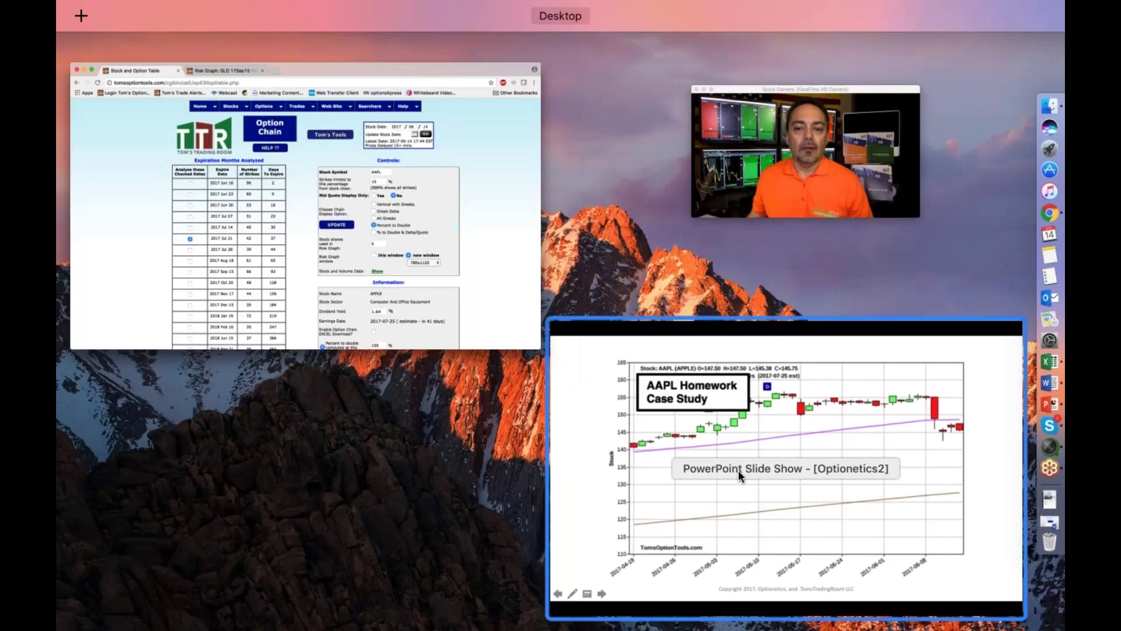
click(738, 469)
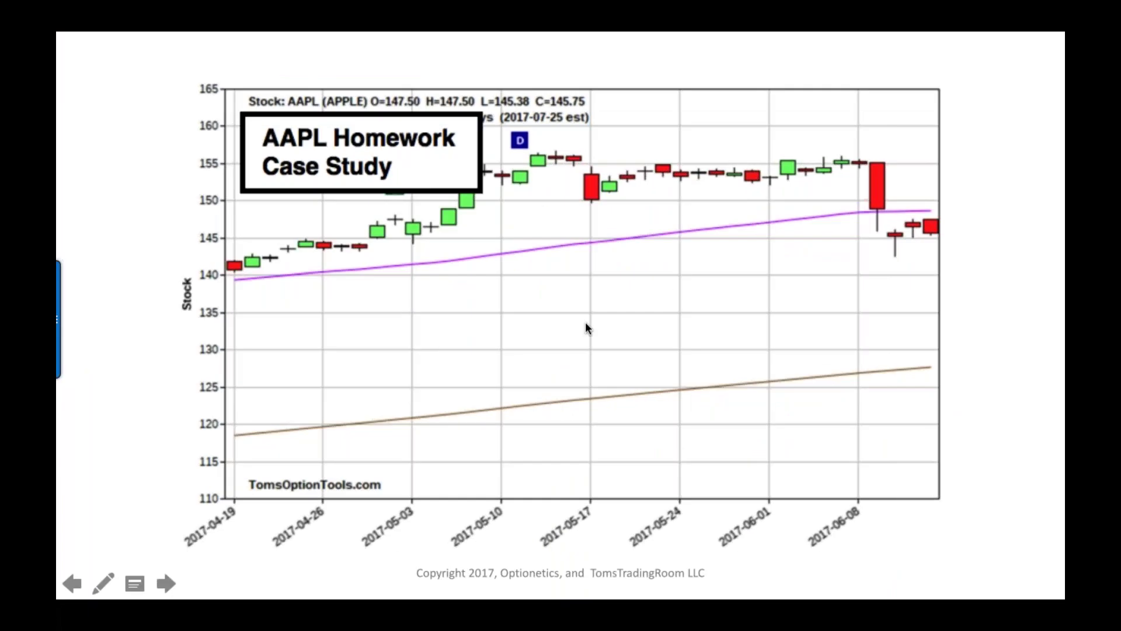
key(Right)
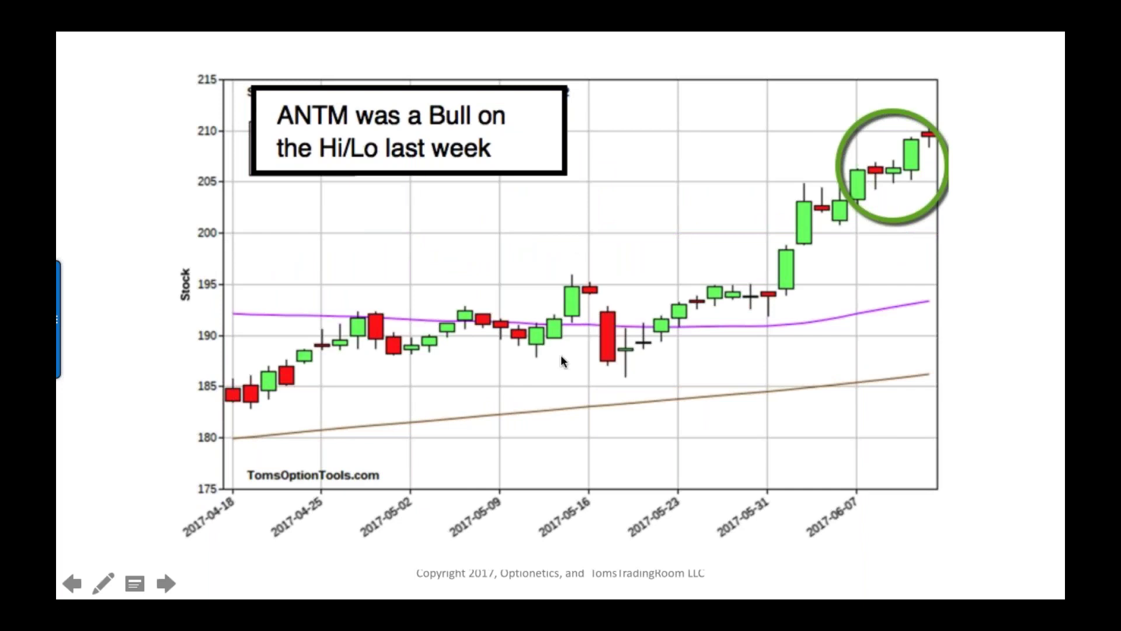
key(Right)
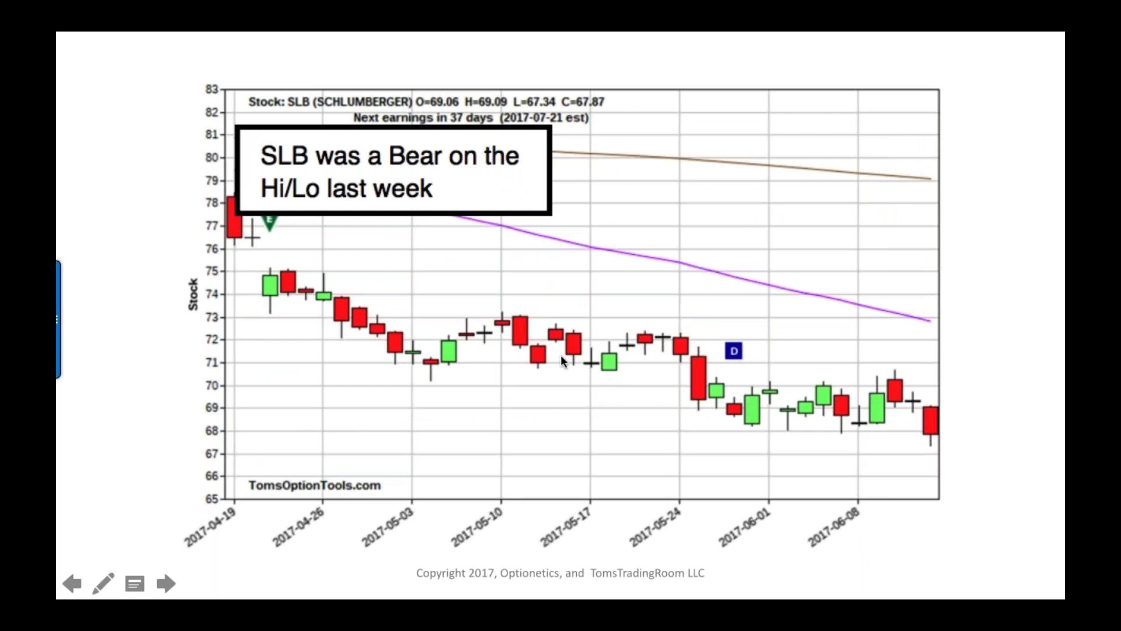
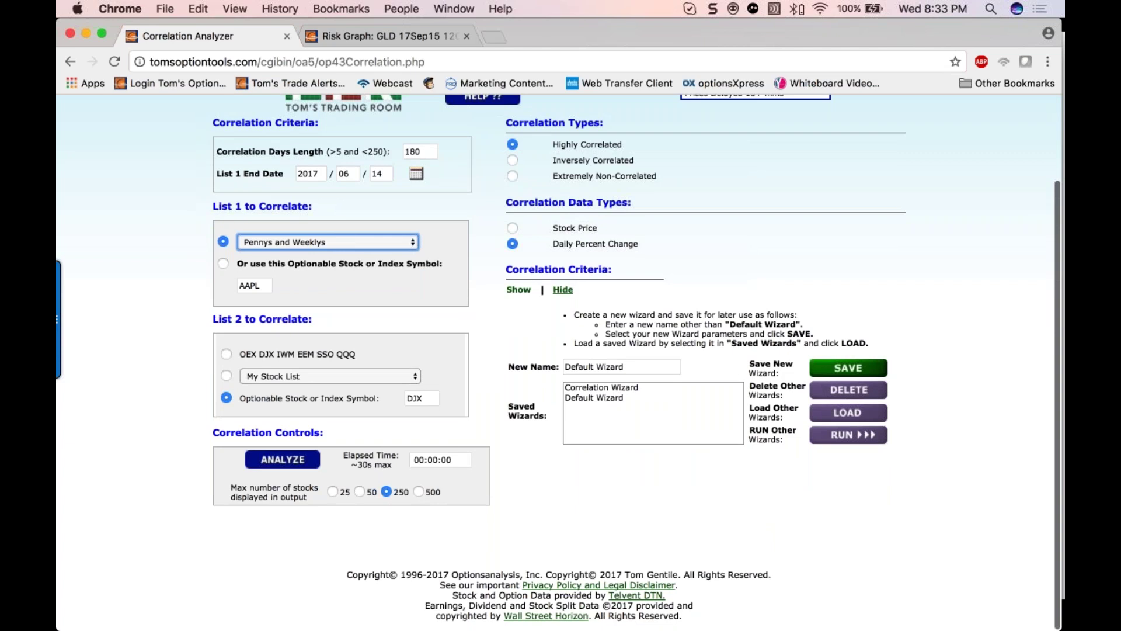
Set the List 2 symbol to QQQ and run the highly correlated analysis against the Pennys and Weeklys list
double_click(422, 397)
key(BackSpace)
text(qqq)
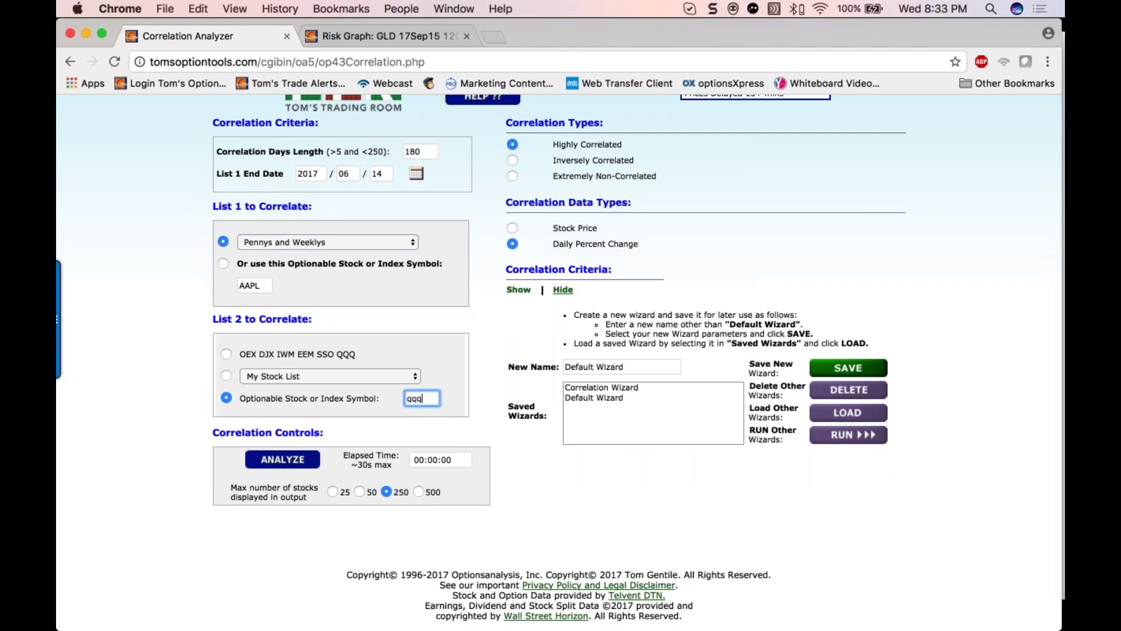
click(453, 419)
click(284, 461)
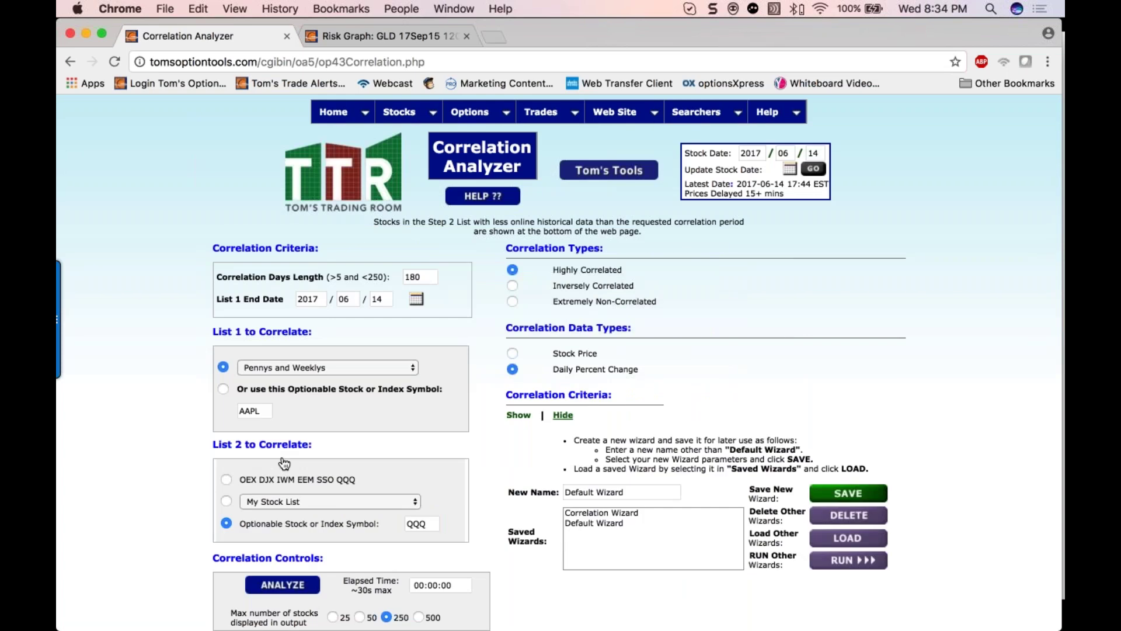
Change the correlation type to Inversely Correlated, rerun the QQQ analysis and look through the ranked stocks
click(512, 285)
click(284, 586)
scroll(209, 515, down, 10)
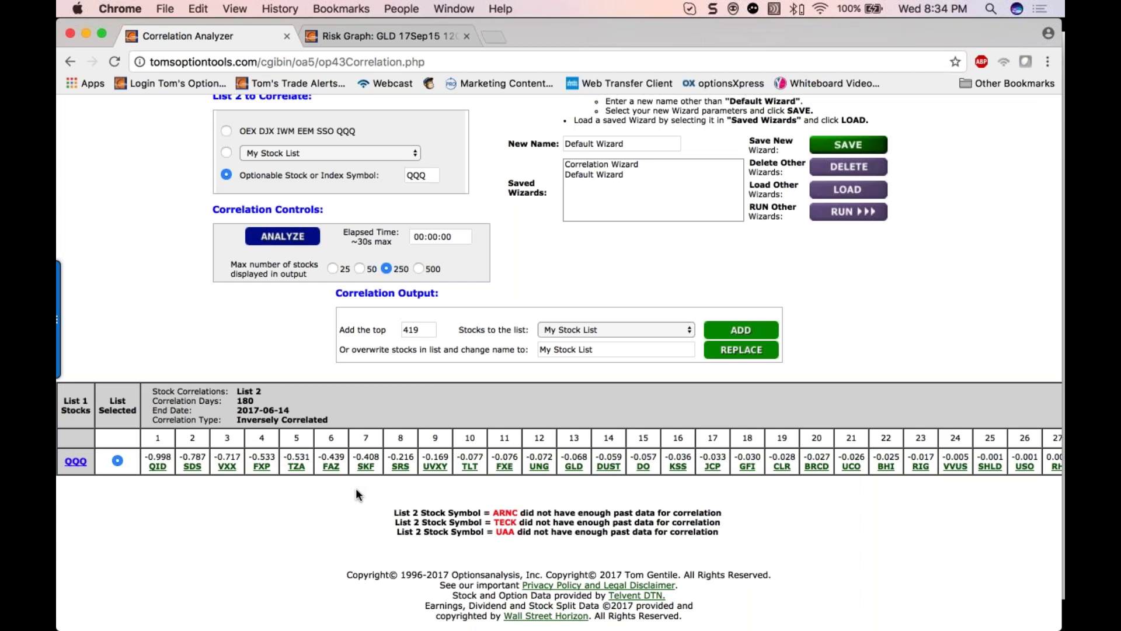
scroll(633, 447, right, 10)
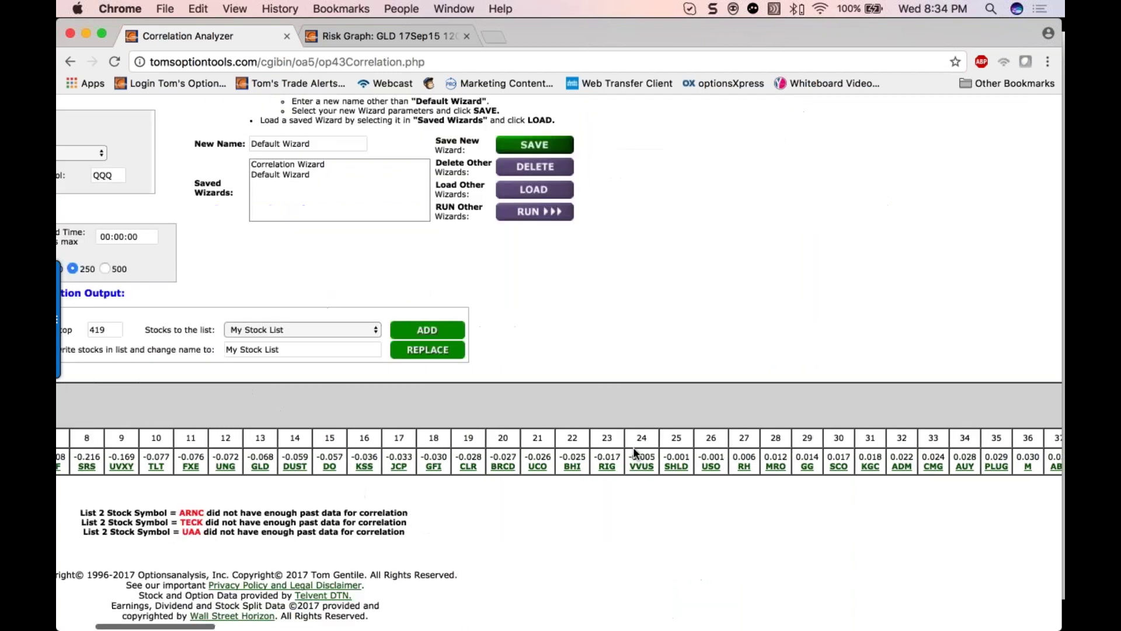
scroll(633, 447, left, 10)
scroll(633, 447, up, 10)
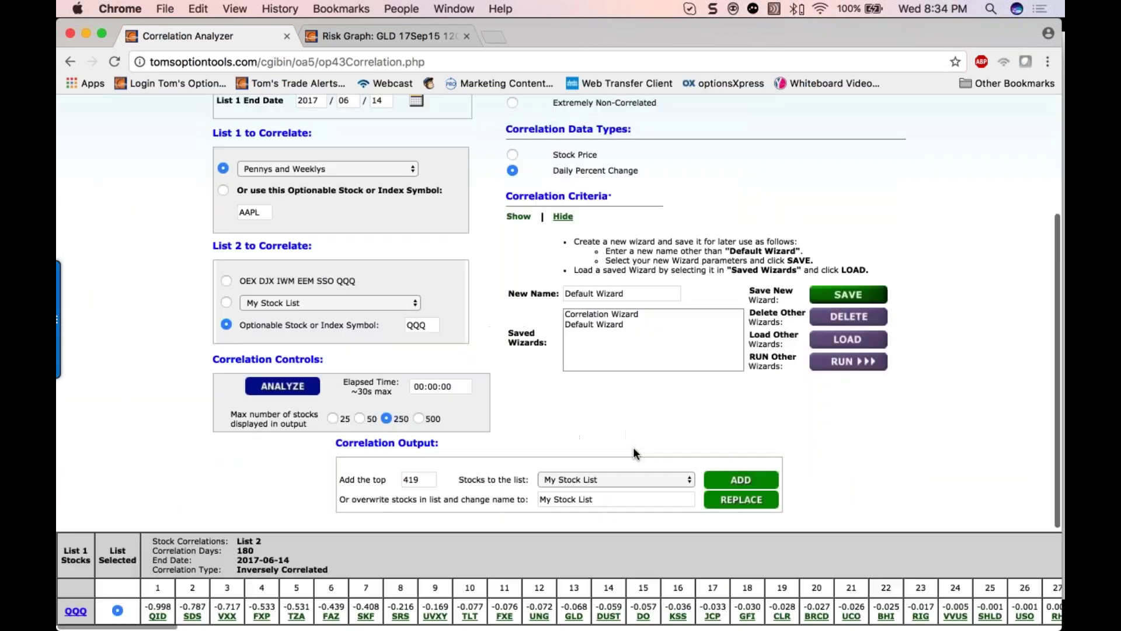
Change the correlation type to Extremely Non-Correlated, set the correlation days length to 10 and rerun the QQQ analysis
click(512, 300)
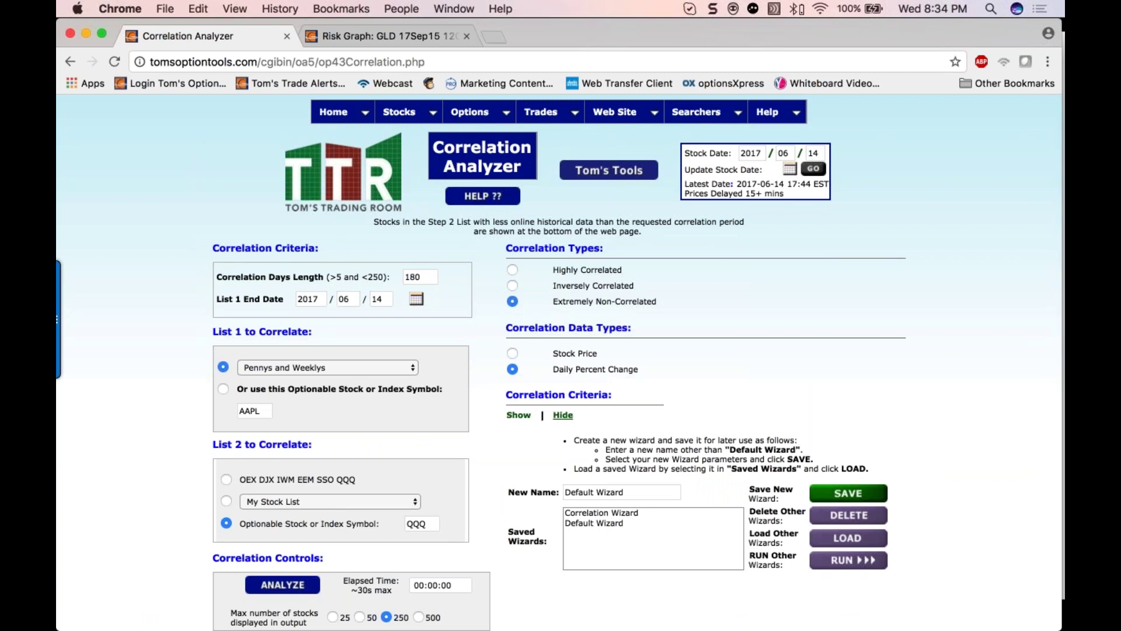
click(421, 276)
key(BackSpace)
key(BackSpace)
key(BackSpace)
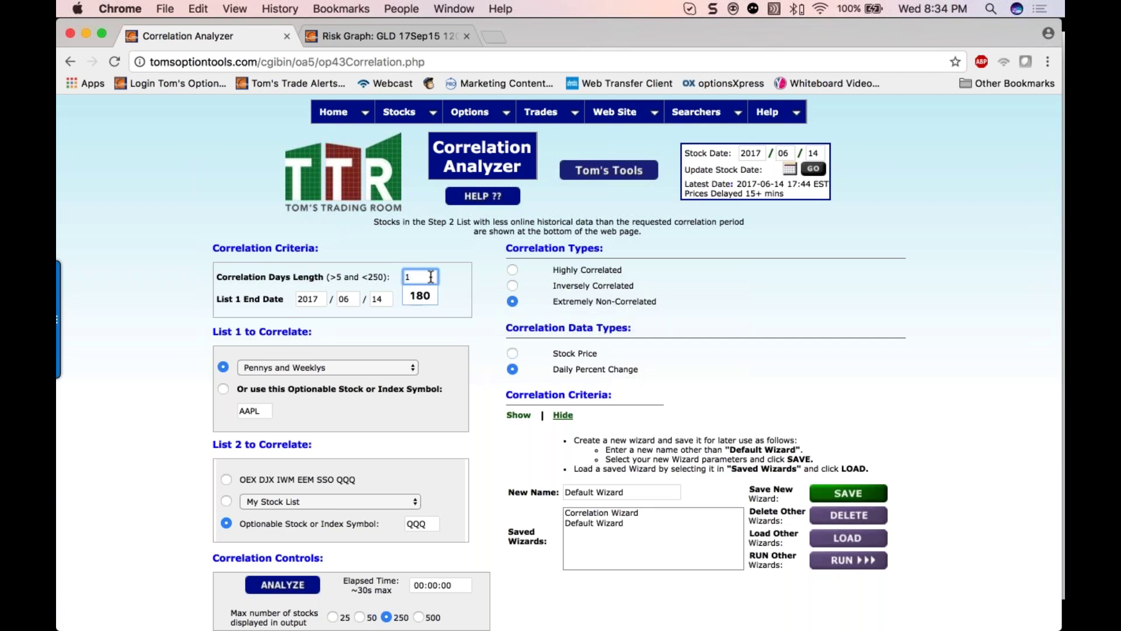
text(10)
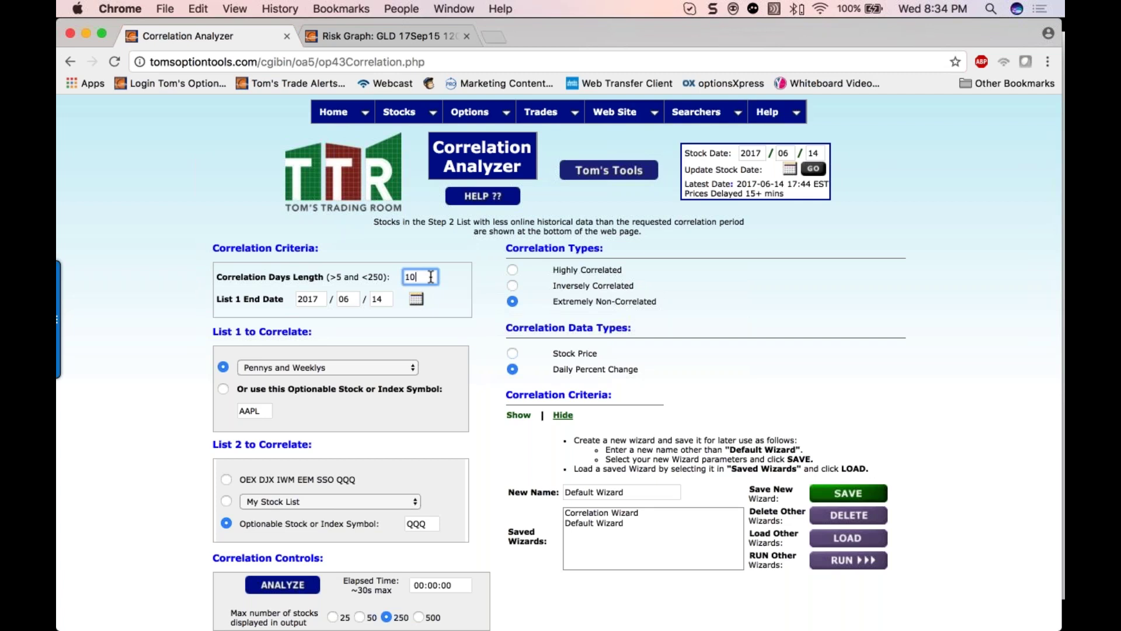
key(Return)
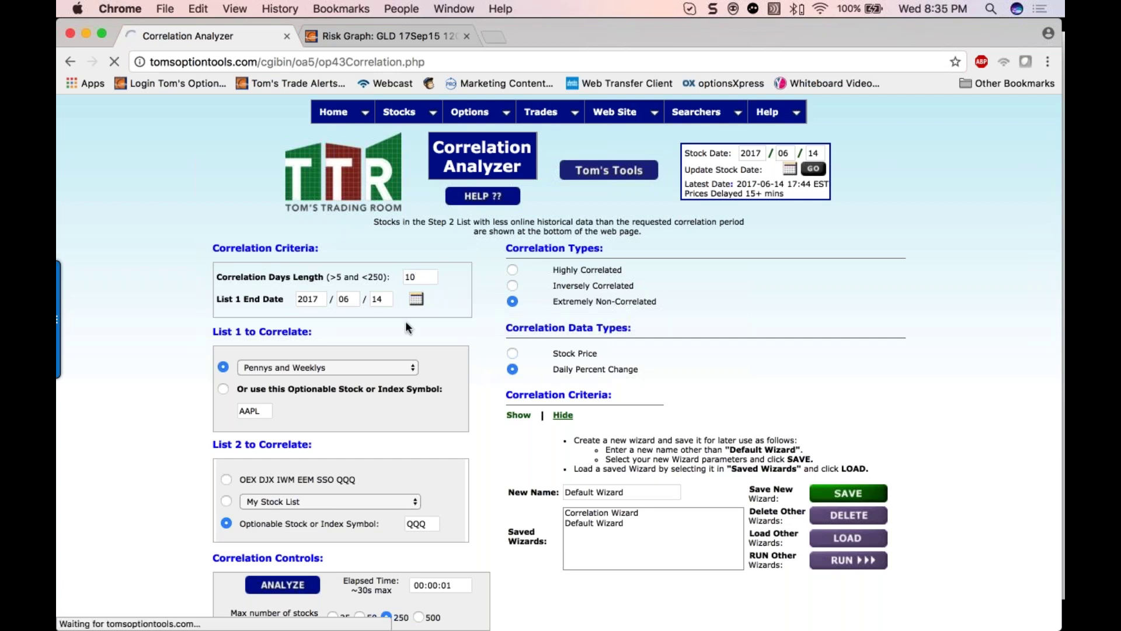
Examine the ranked stocks that are extremely non-correlated with QQQ, including those further along the results row
scroll(193, 526, down, 5)
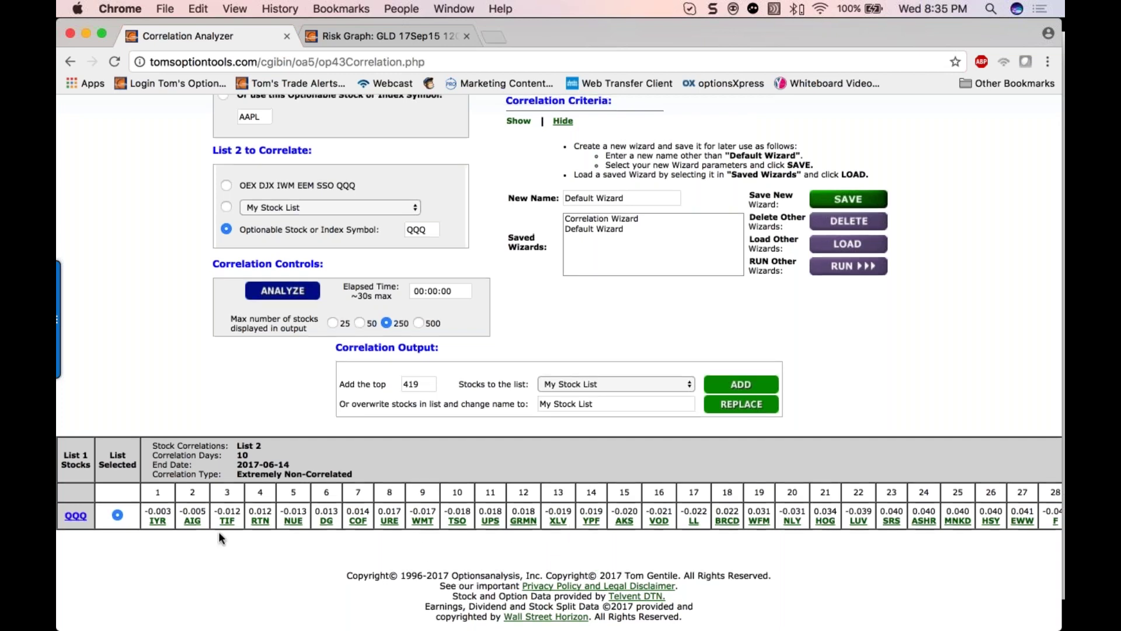
scroll(218, 531, up, 10)
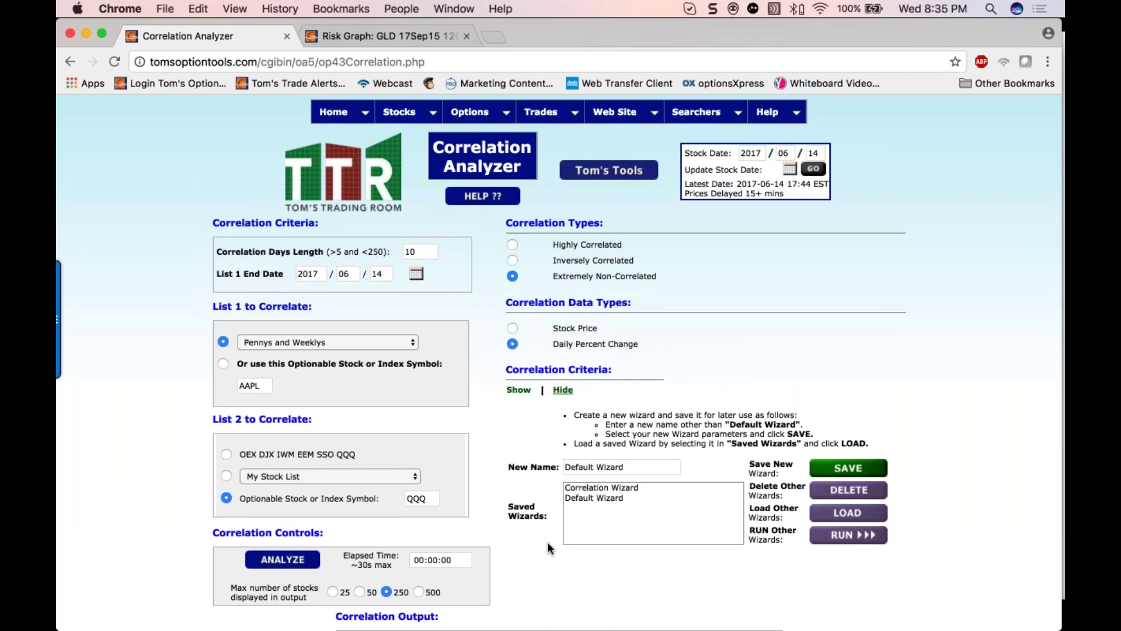
scroll(548, 546, down, 5)
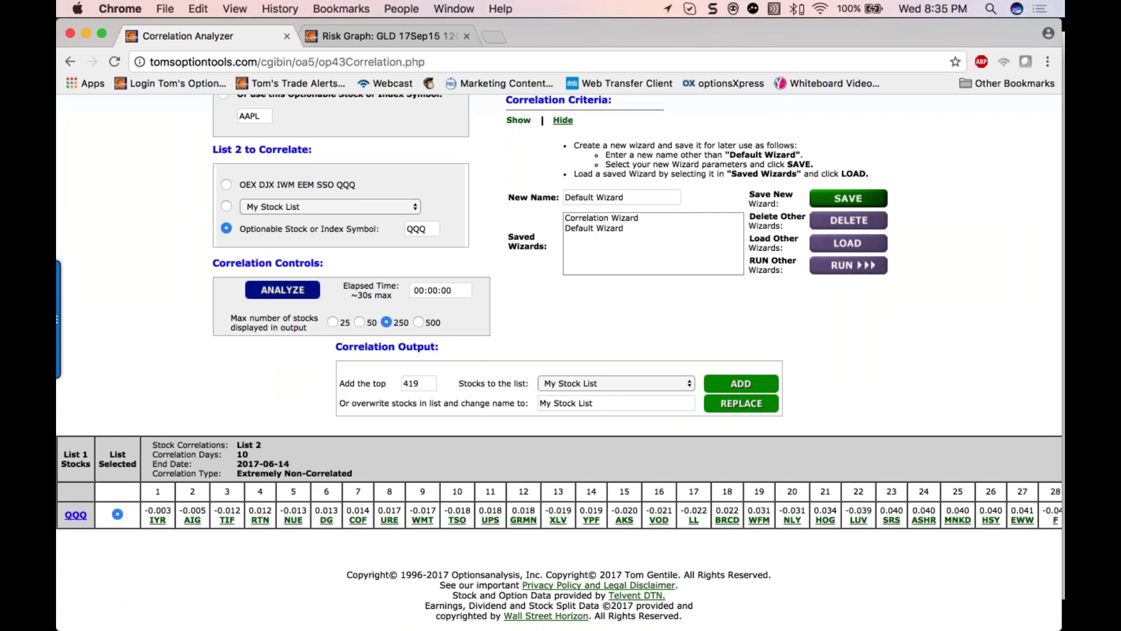
scroll(560, 362, up, 5)
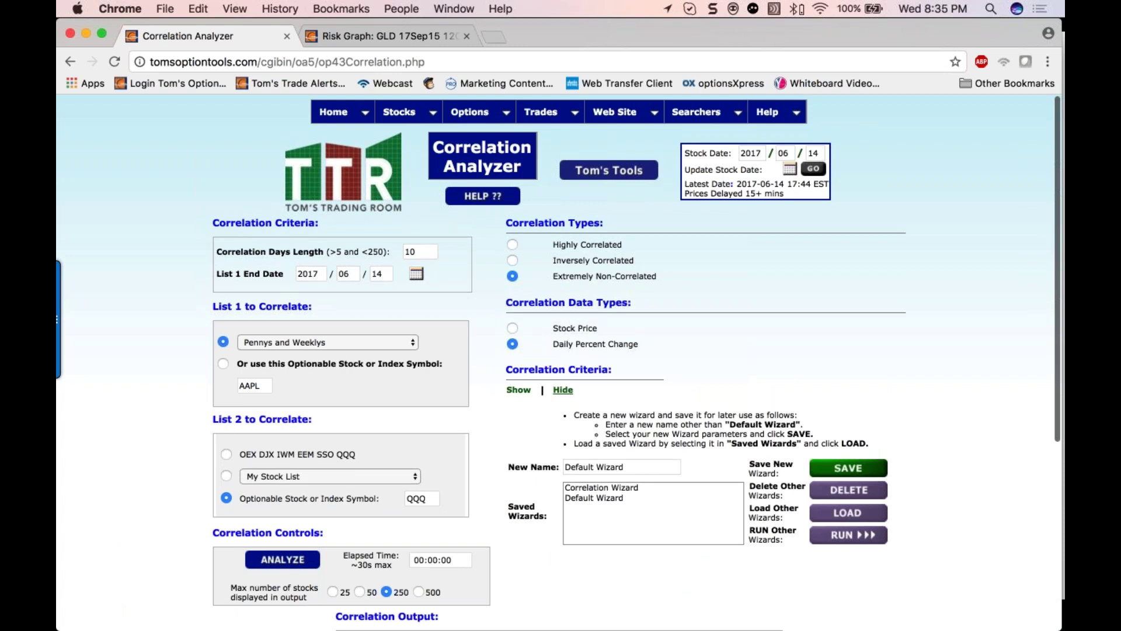
scroll(558, 447, down, 5)
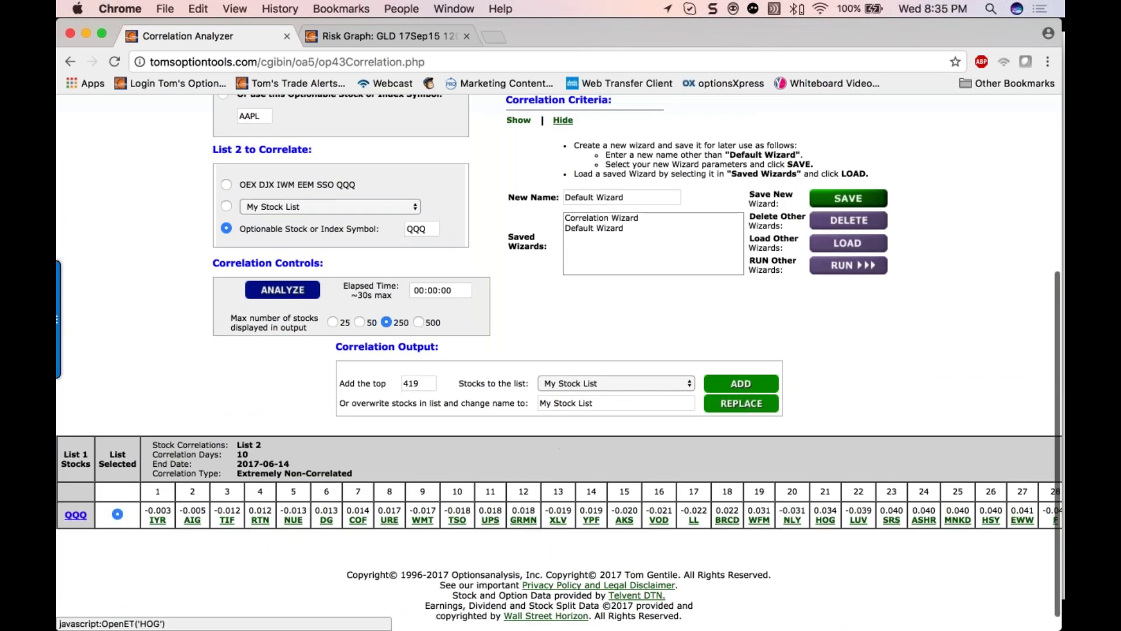
scroll(825, 522, right, 20)
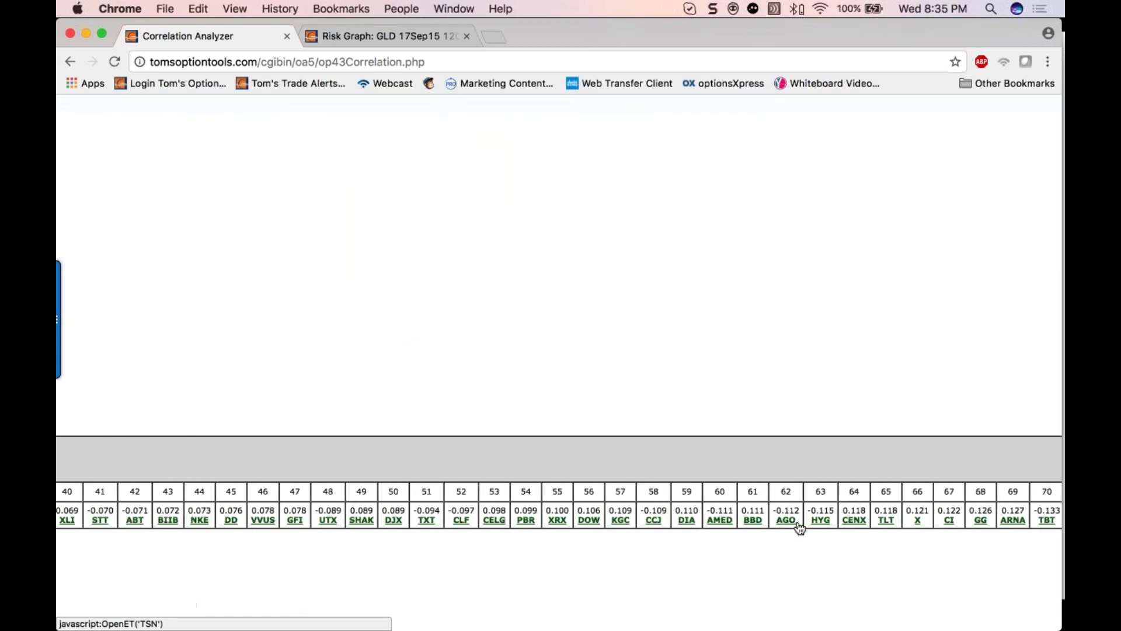
scroll(799, 528, left, 15)
scroll(799, 528, left, 10)
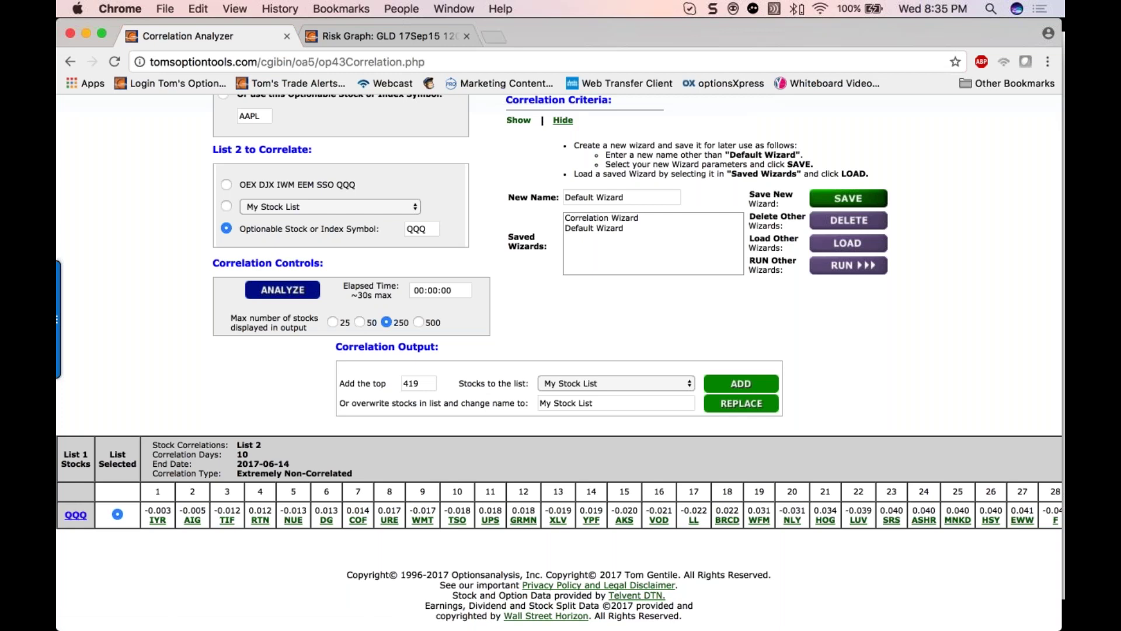
Overwrite My Stock List with the top 25 stocks of the correlation output
double_click(411, 383)
text(25)
click(741, 403)
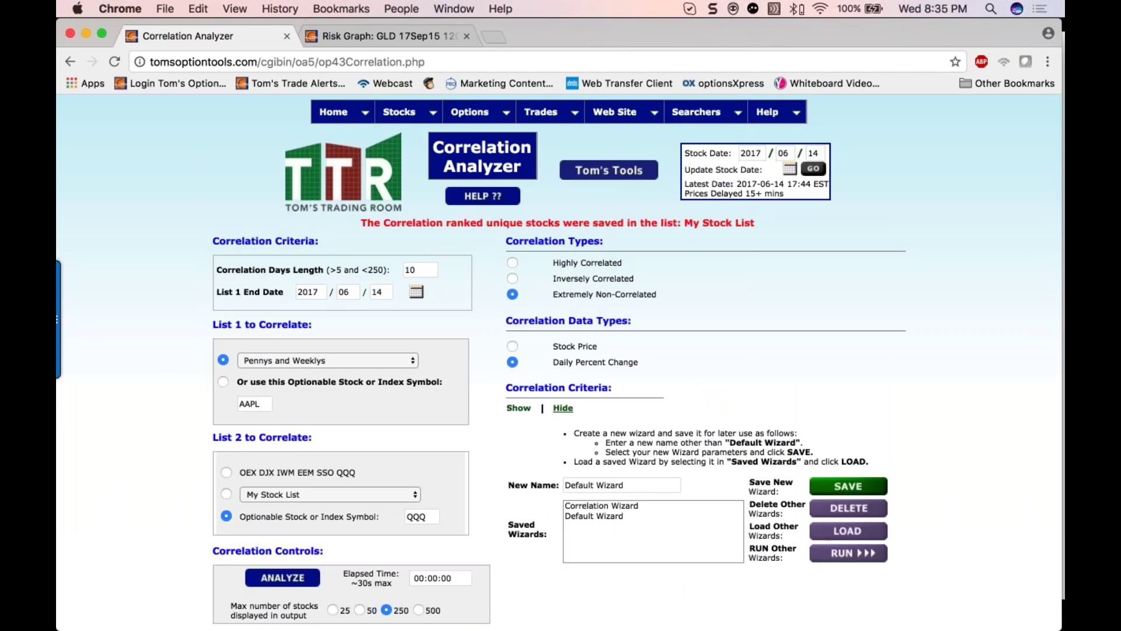
Open the Hi/Low stock analysis and search My Stock List for the latest highest closes over 52 weeks
mouse_move(408, 120)
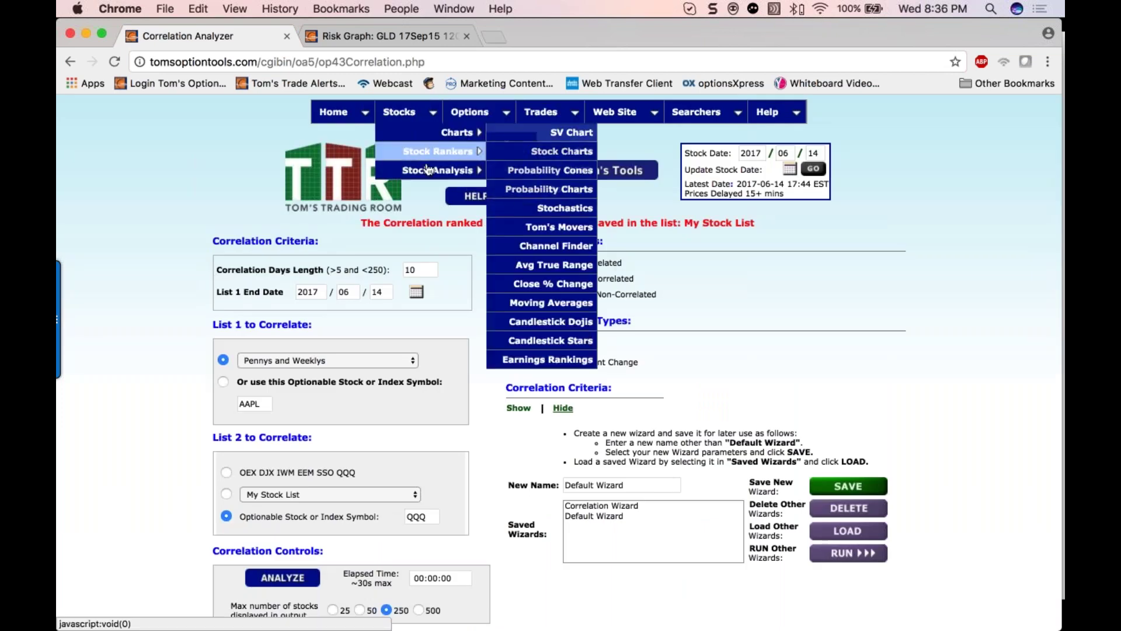
mouse_move(432, 170)
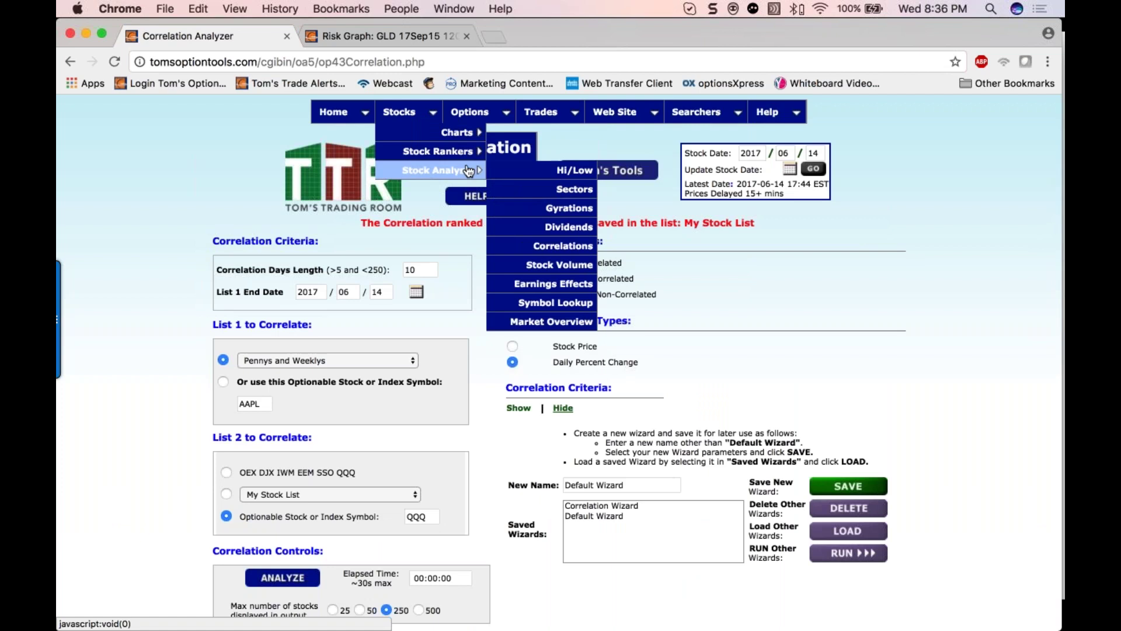
click(548, 170)
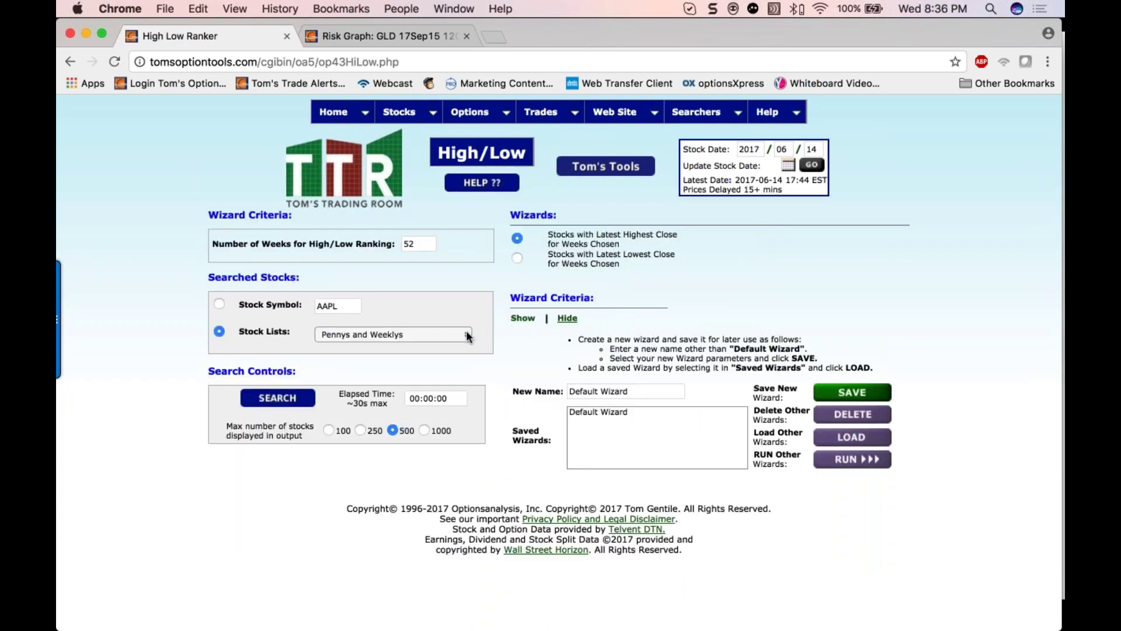
click(466, 334)
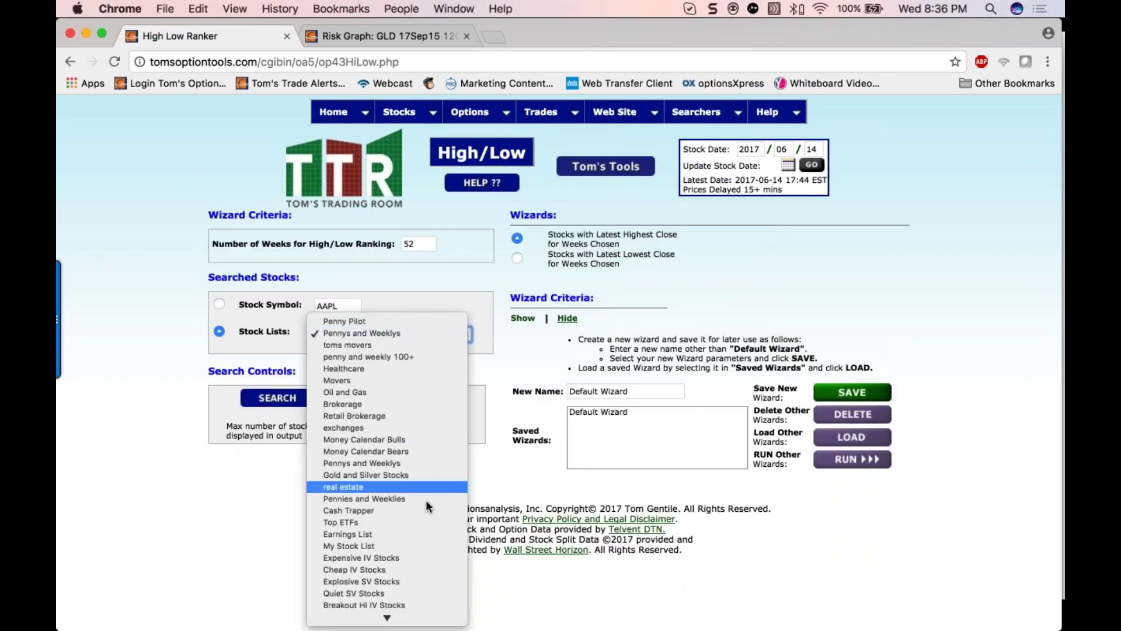
click(422, 545)
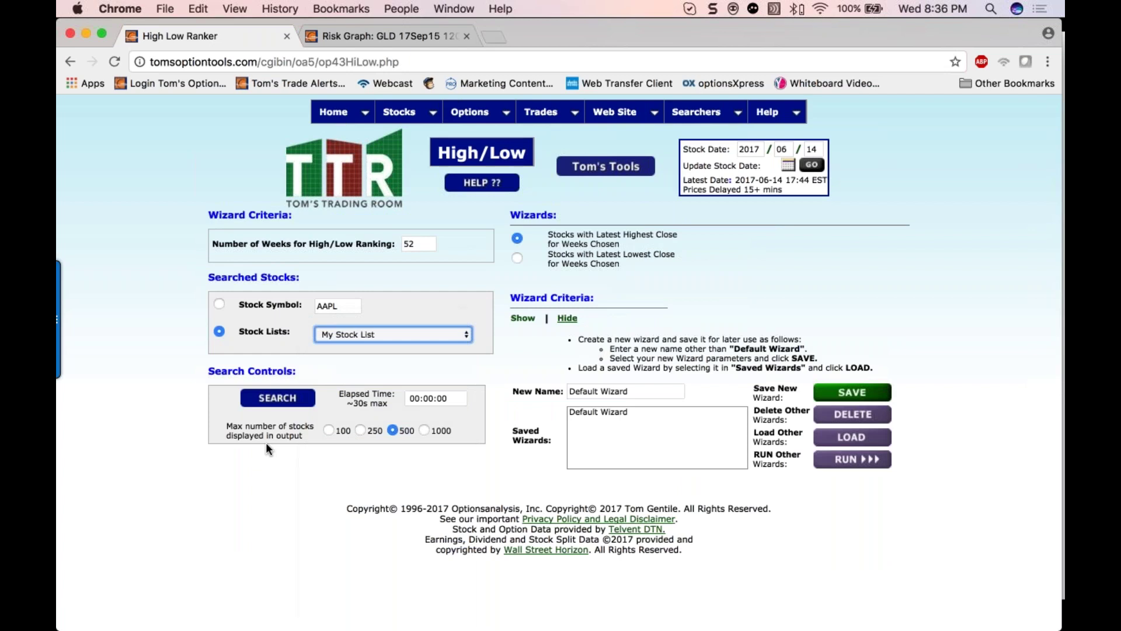
click(277, 398)
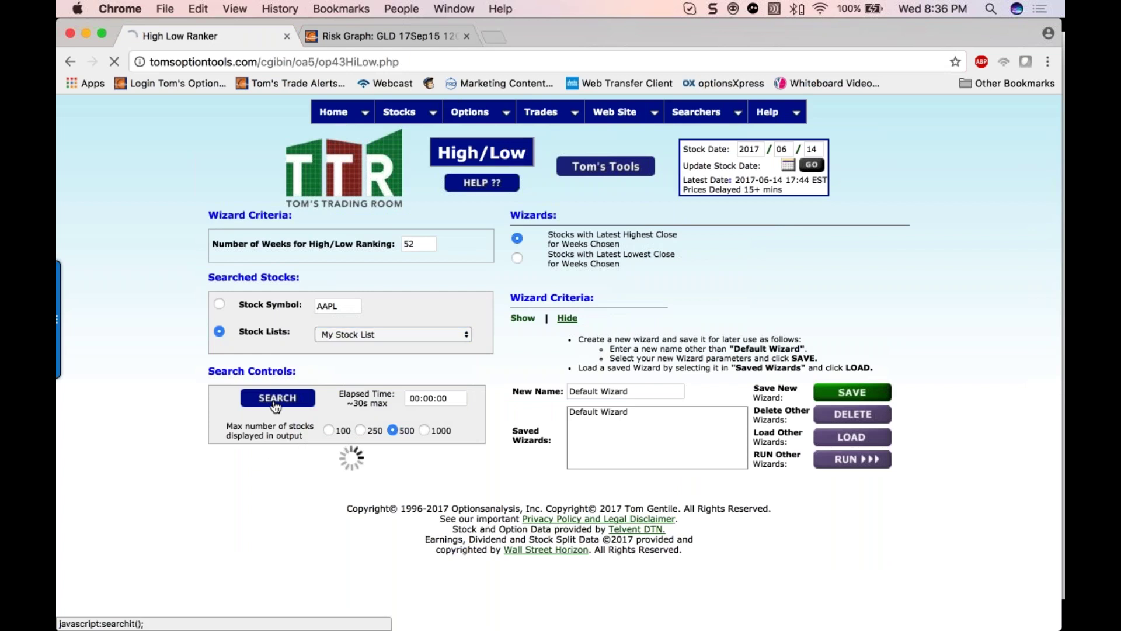
Review the High/Low ranking and preview the price charts of NLY and XLV
scroll(183, 518, down, 10)
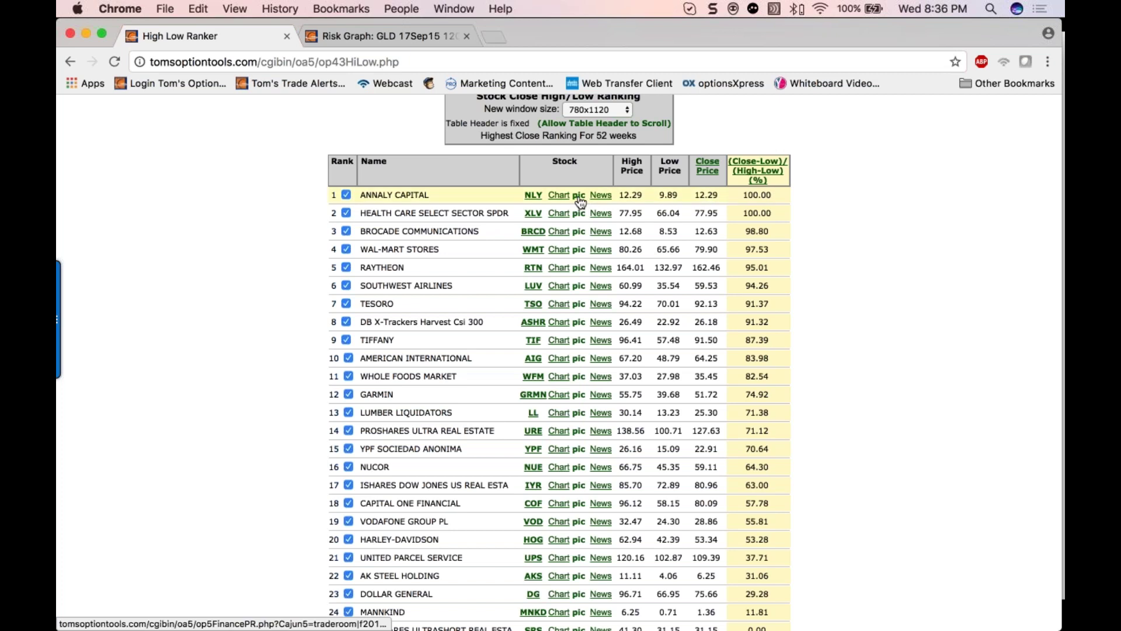
mouse_move(580, 201)
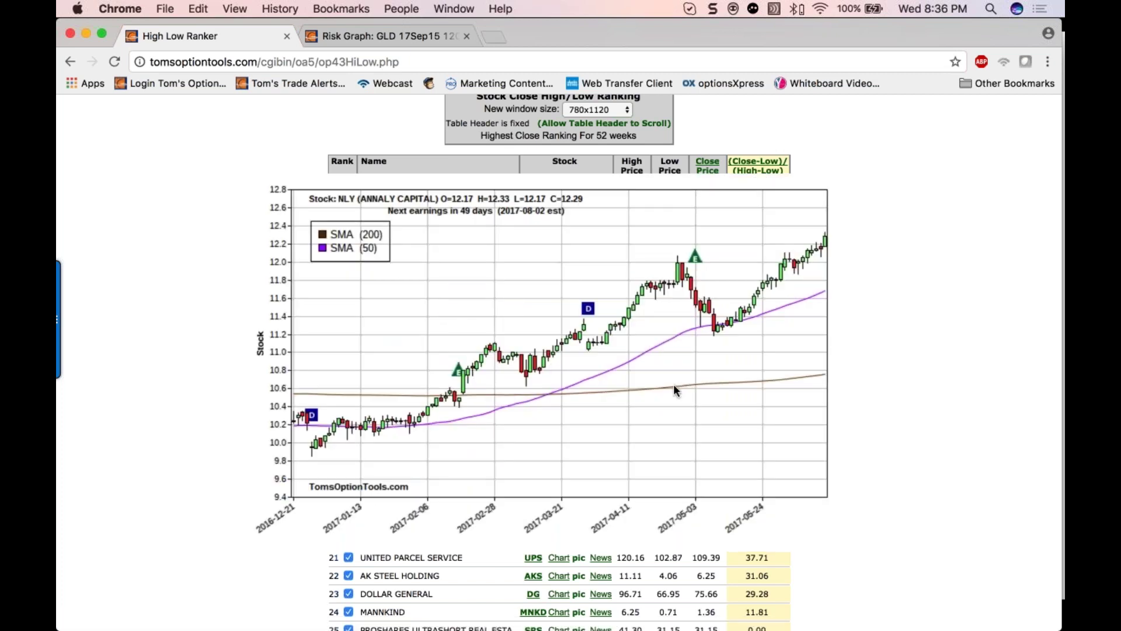
click(555, 286)
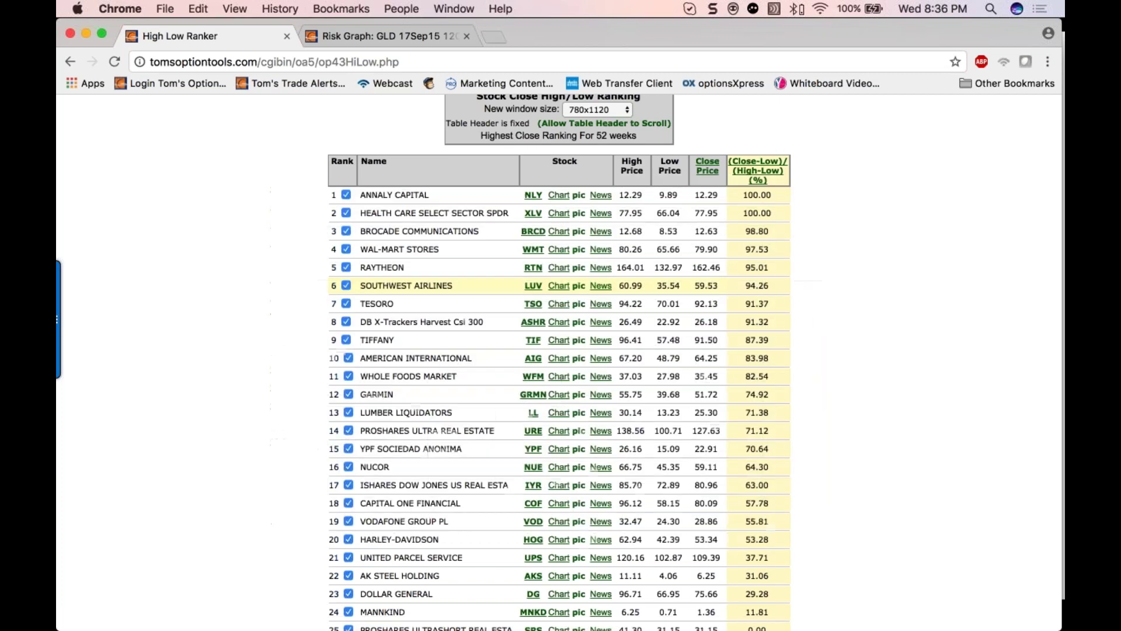
click(581, 217)
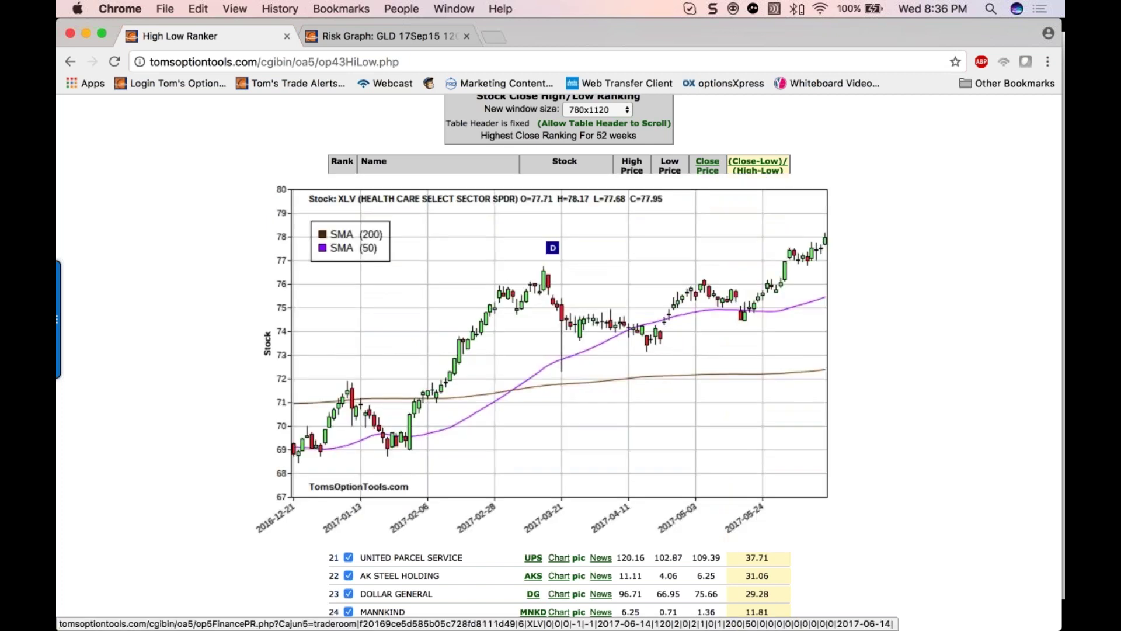
click(605, 363)
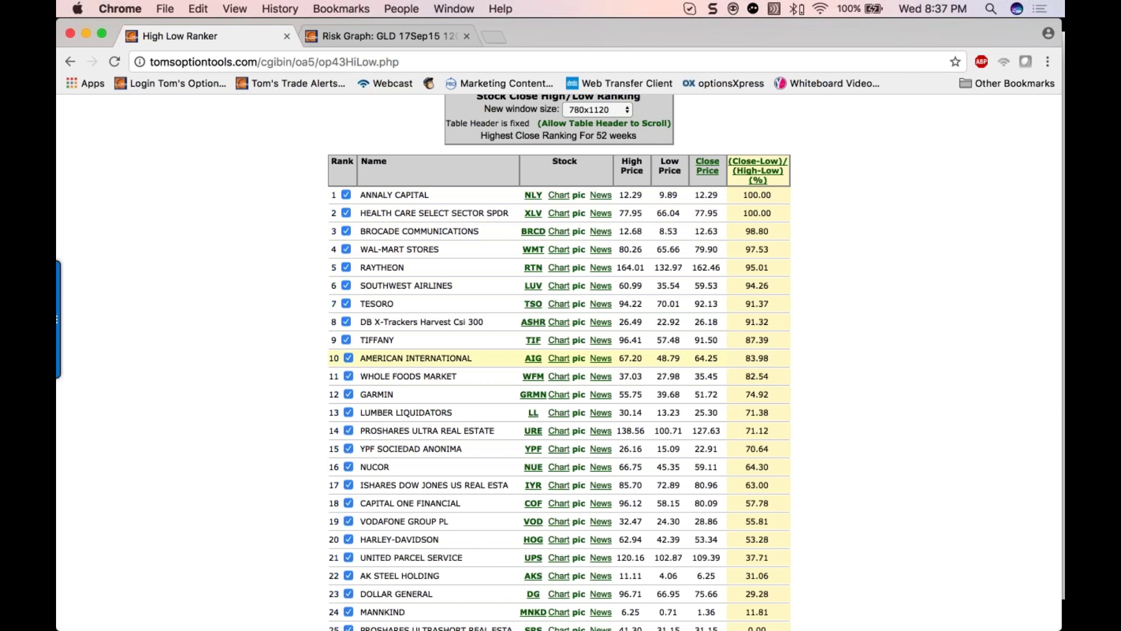
scroll(295, 365, up, 3)
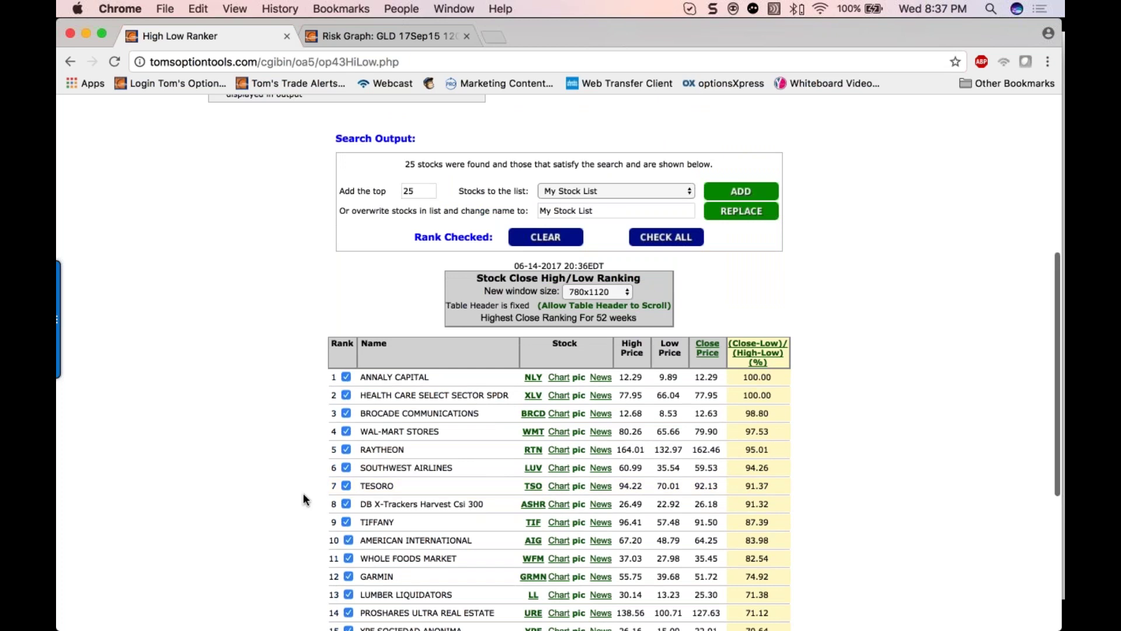
scroll(258, 464, up, 3)
scroll(258, 463, up, 3)
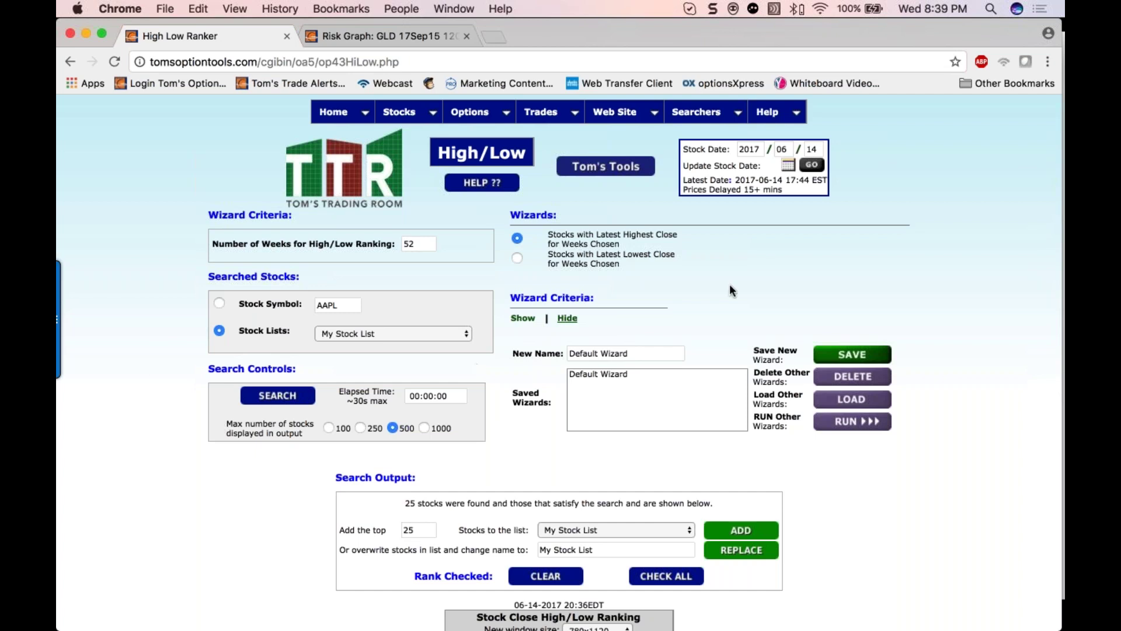
Switch to the PowerPoint slideshow and show the Call and Put Spreads slide
key(ctrl+Up)
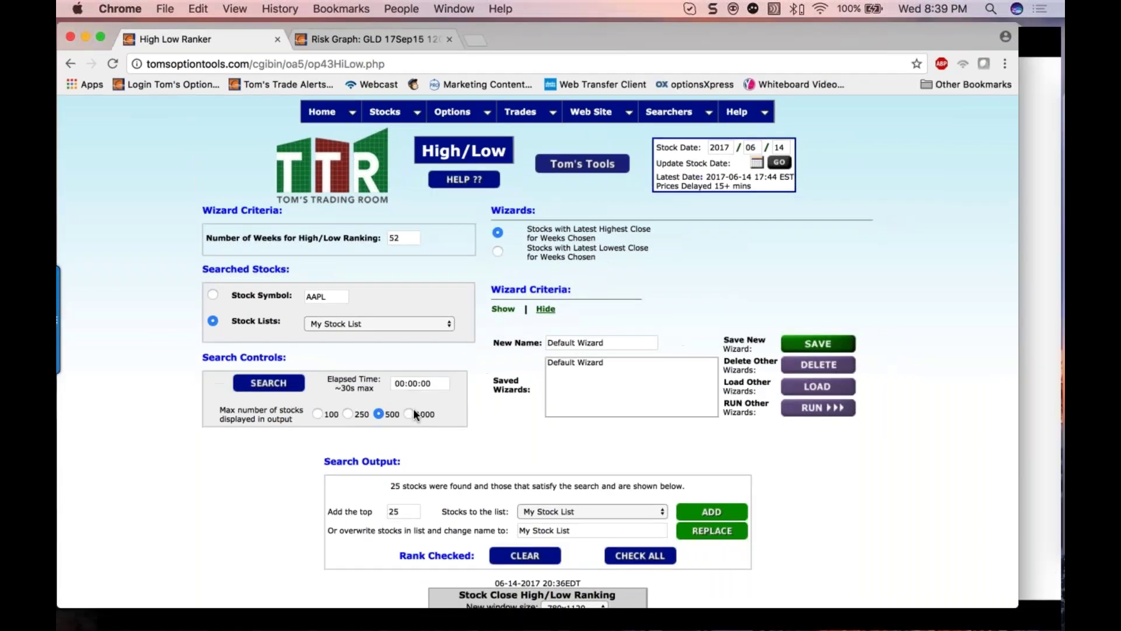
click(606, 444)
key(Home)
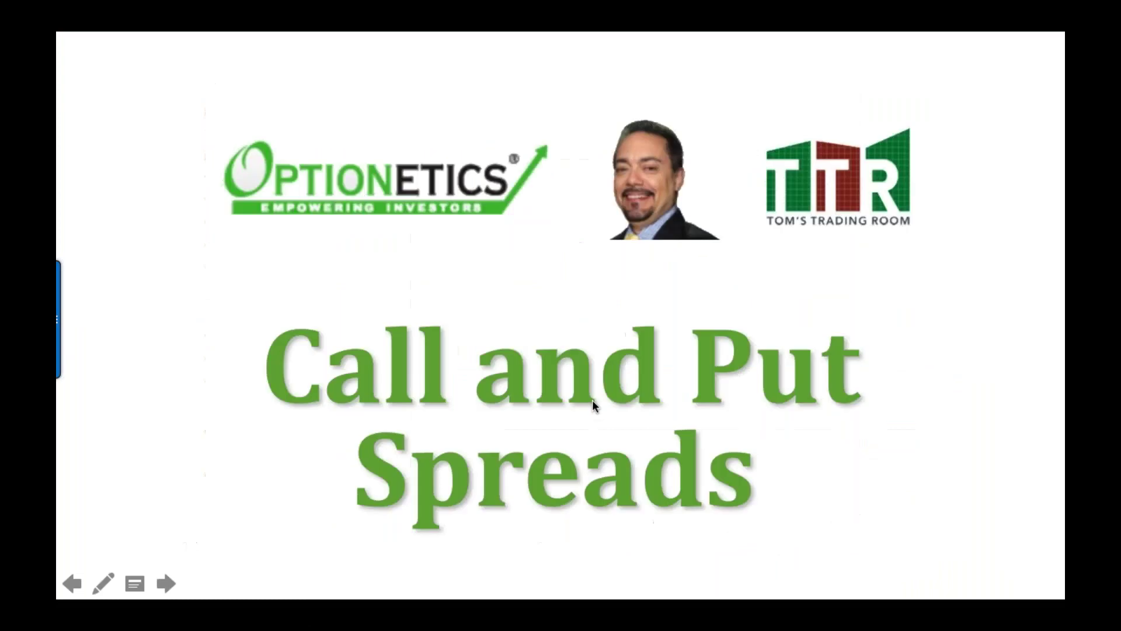
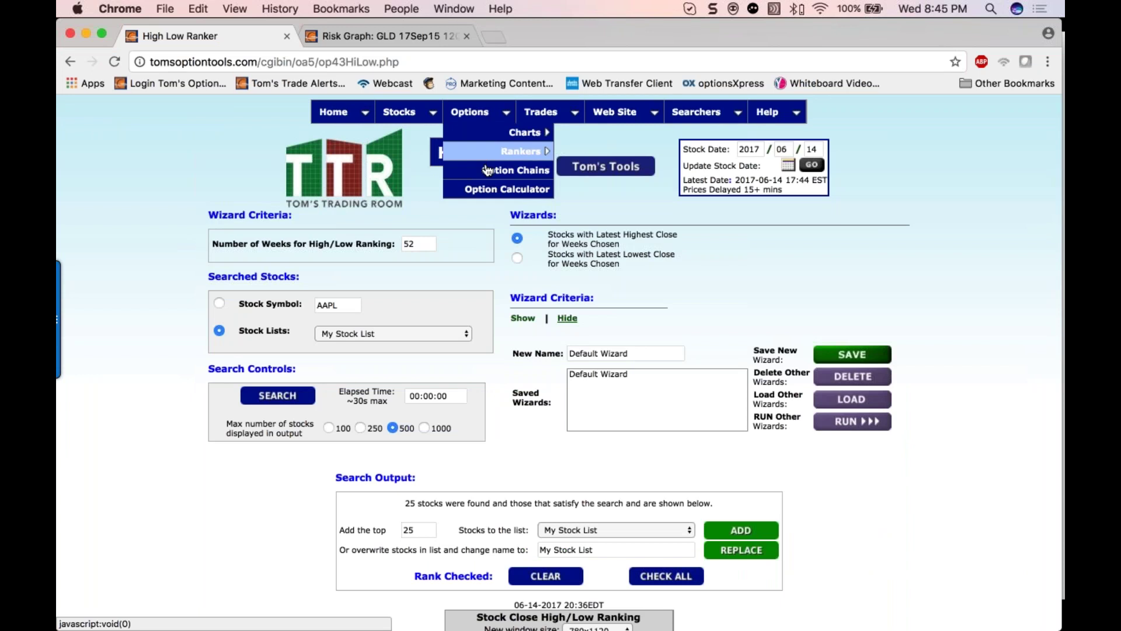
Open the AAPL option chain and update it with only the 2017 Jul 21 expiration selected for analysis
click(489, 171)
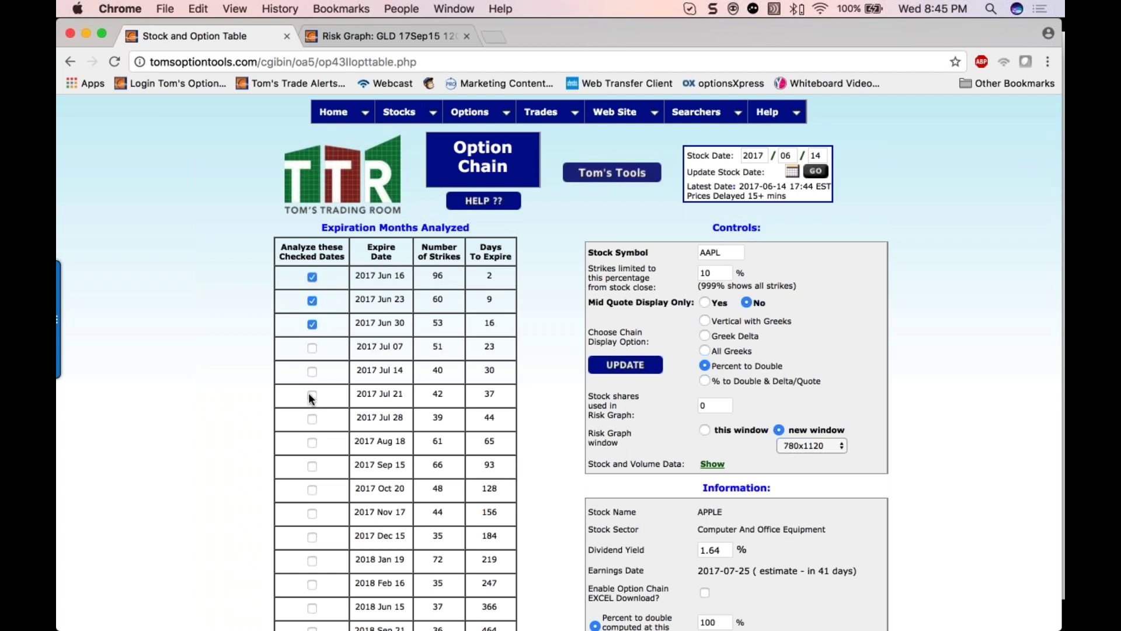
click(312, 324)
click(311, 278)
click(622, 365)
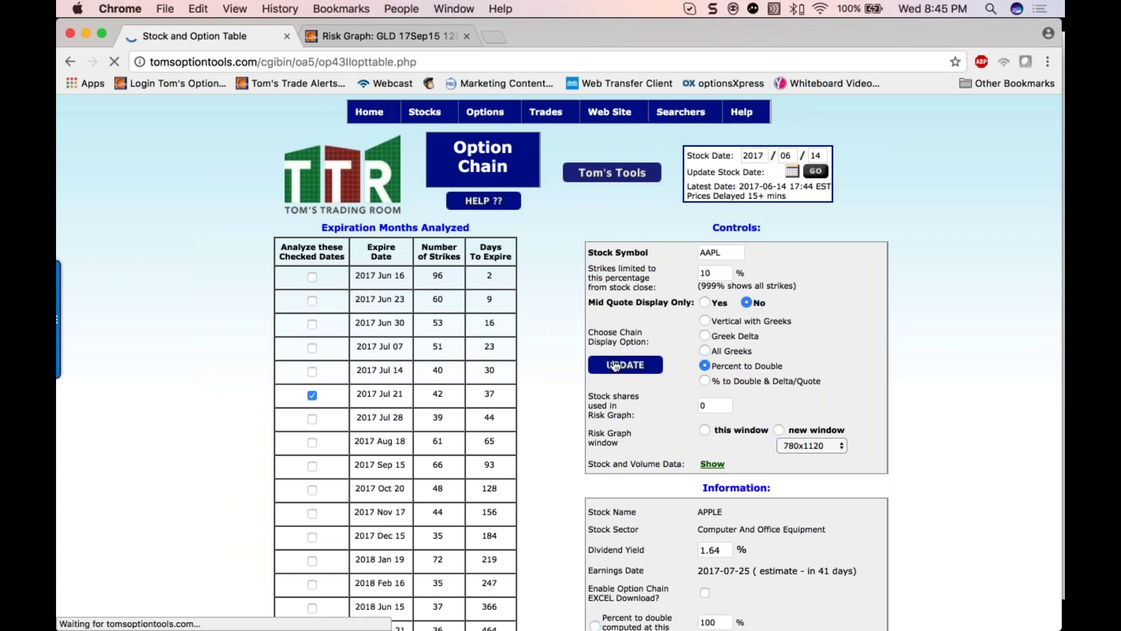
Graph the risk of buying 1 AAPL 2017 Jul 21 145 call and close the GLD risk graph tab
scroll(540, 544, down, 15)
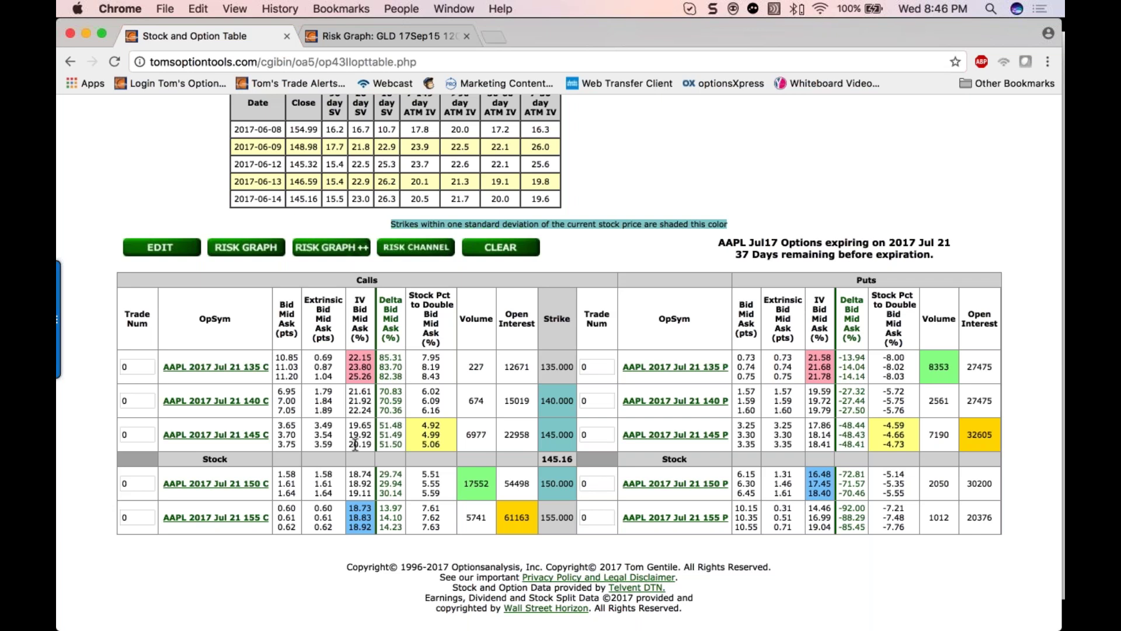
double_click(135, 432)
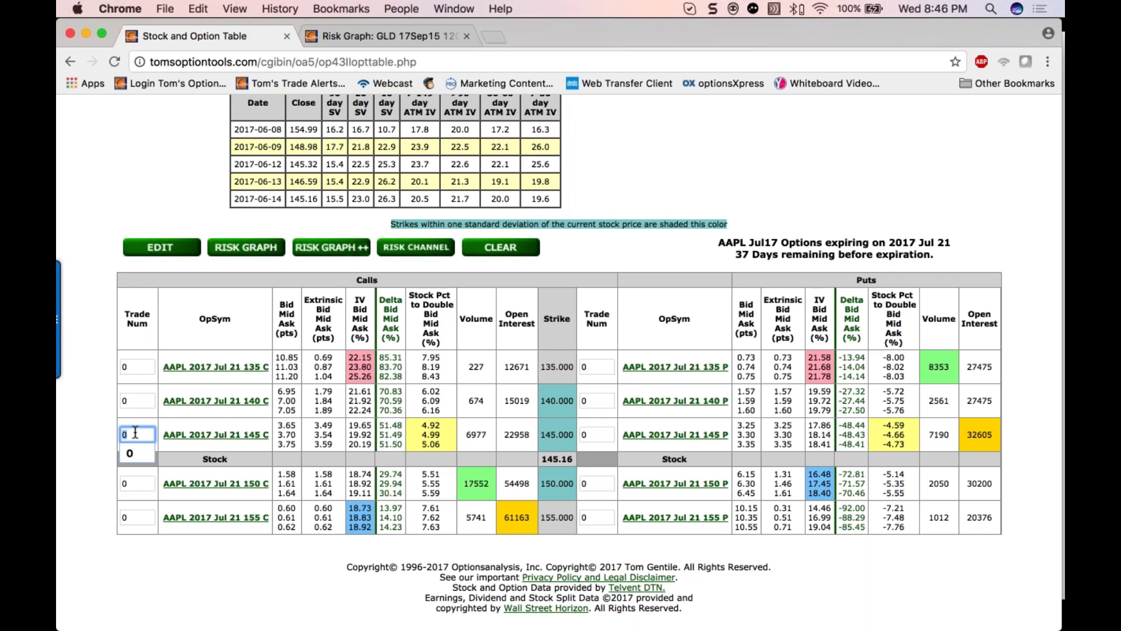
text(1)
click(194, 566)
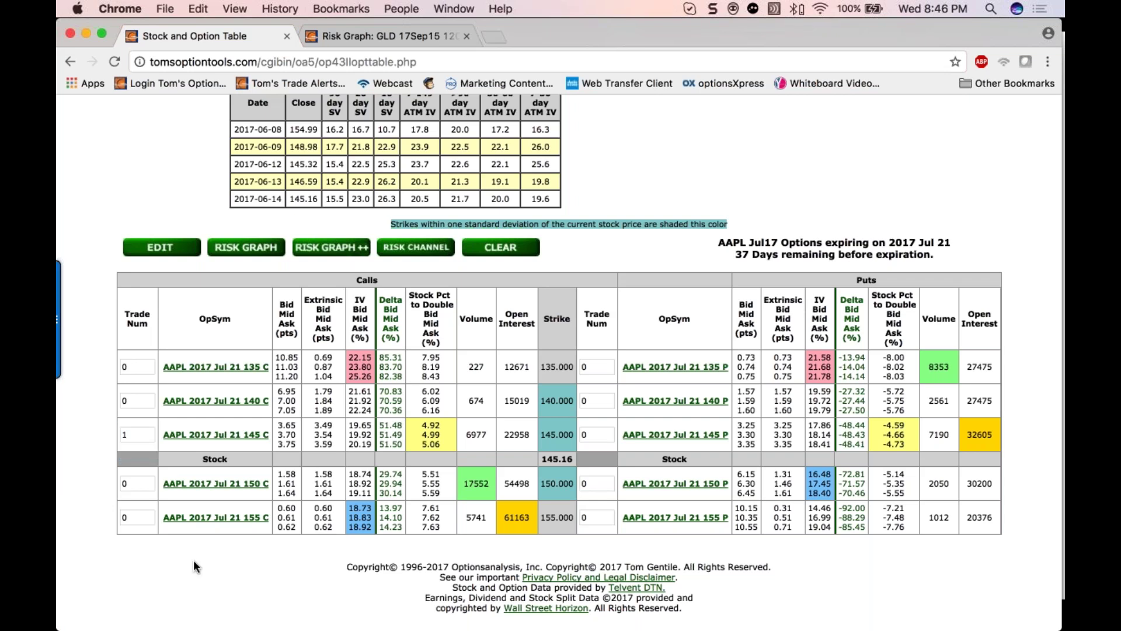
click(256, 248)
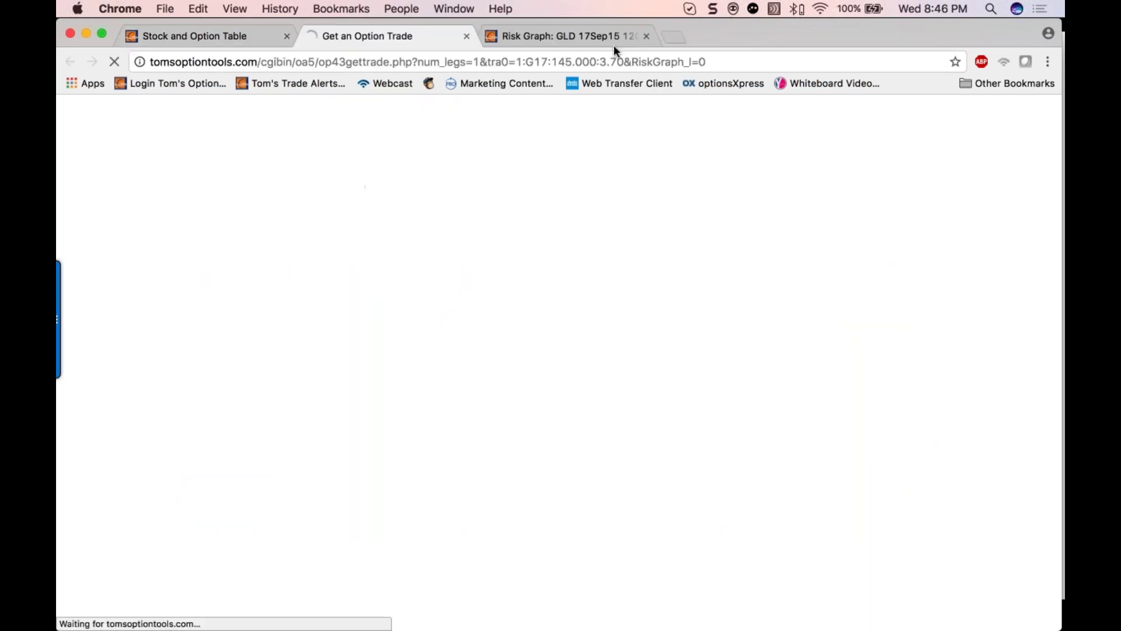
click(645, 36)
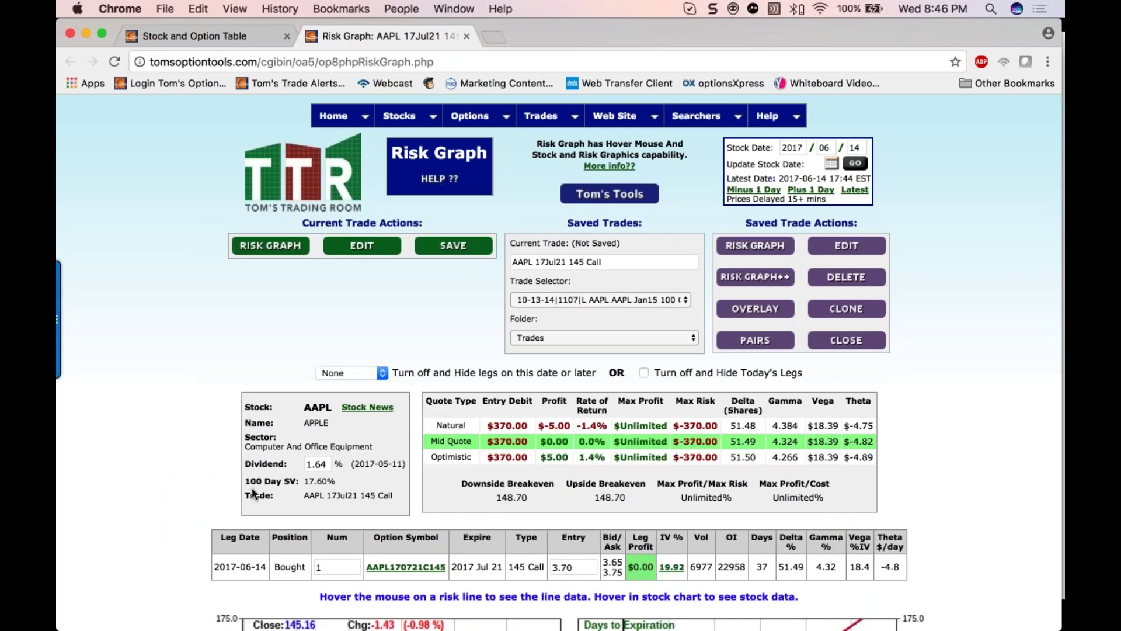
Examine the risk graph and price chart of the bought AAPL 2017 Jul 21 145 call
scroll(408, 488, down, 10)
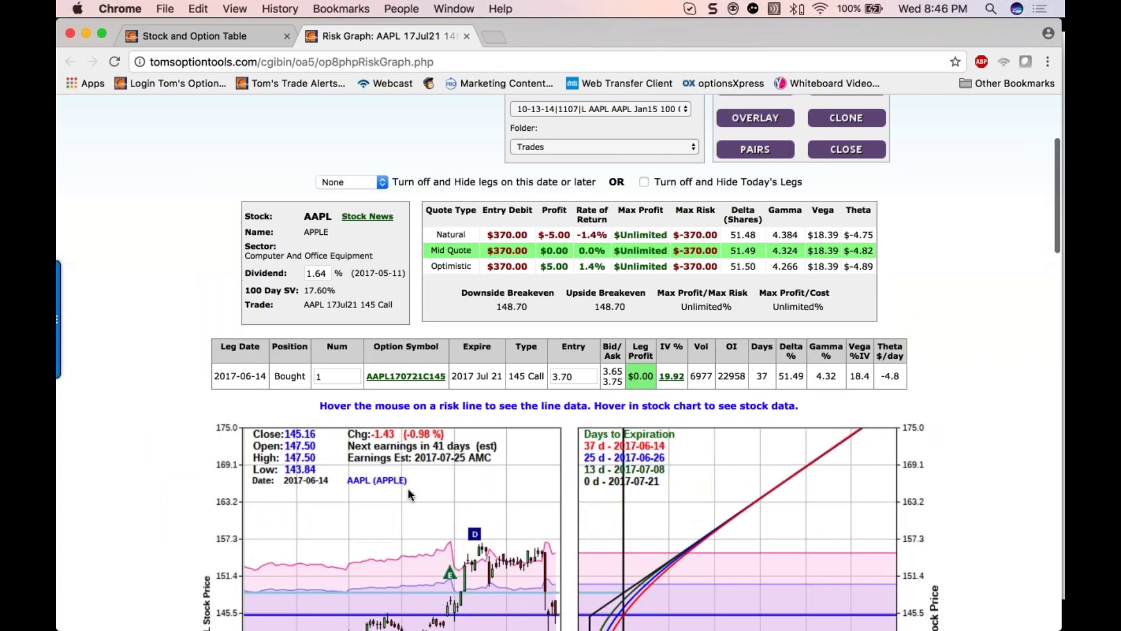
scroll(408, 488, down, 5)
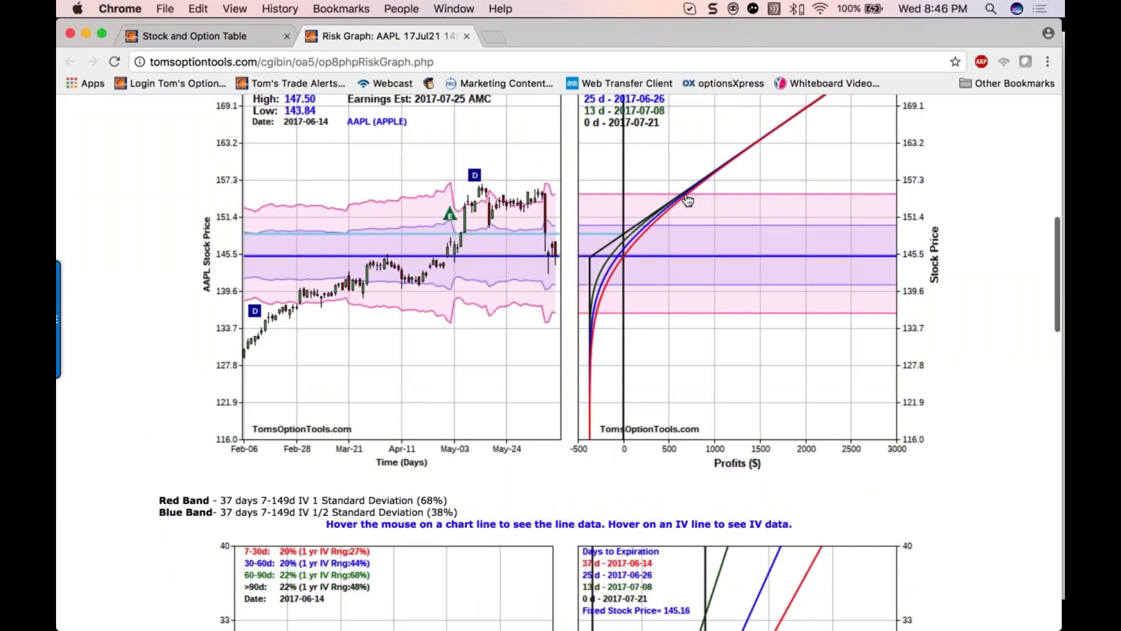
mouse_move(688, 200)
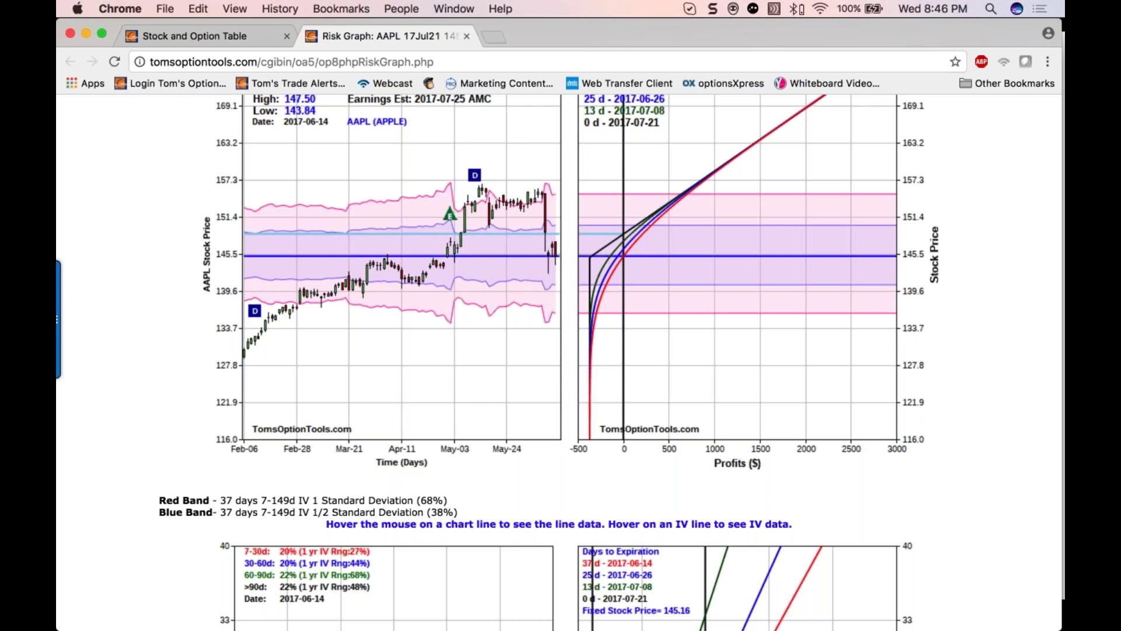
scroll(559, 362, up, 10)
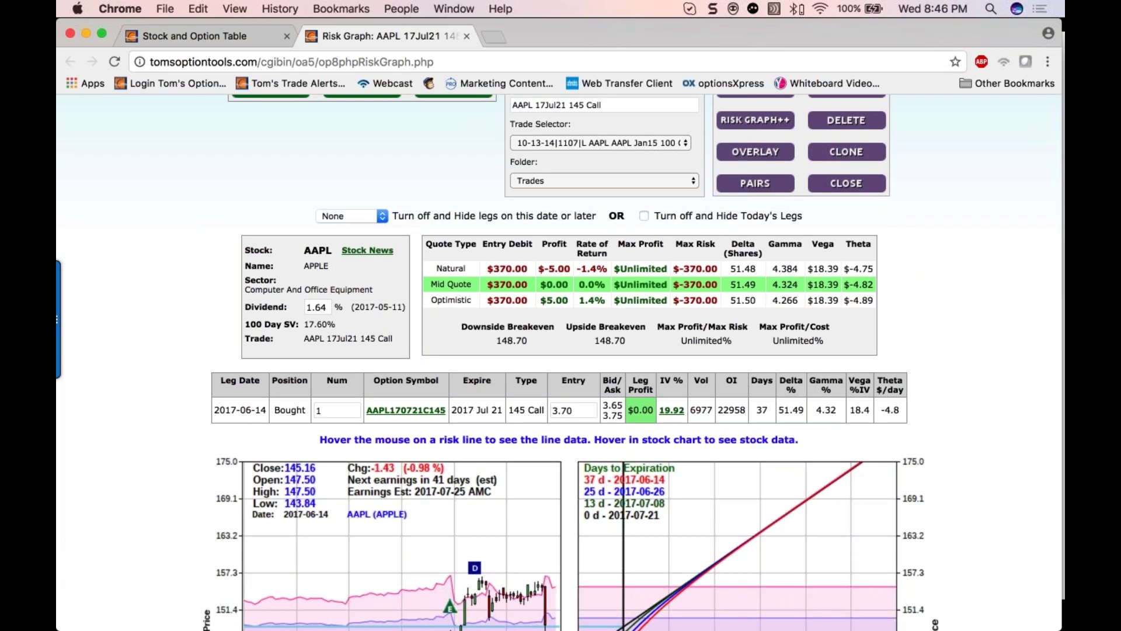
scroll(559, 362, down, 7)
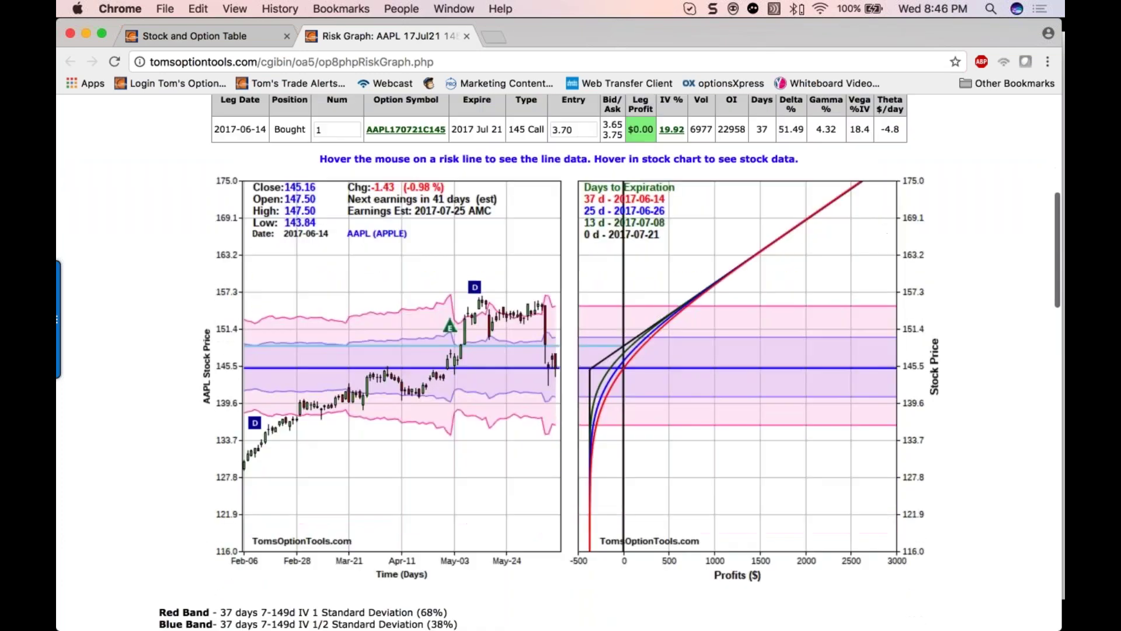
mouse_move(544, 357)
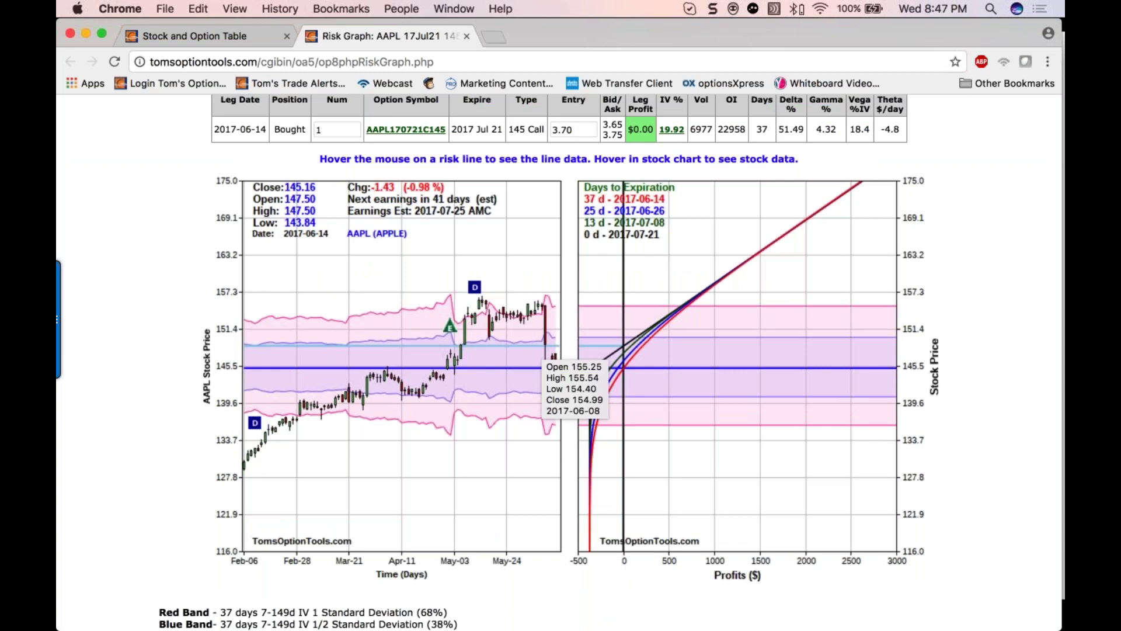
Add a sale of 1 AAPL 2017 Jul 21 155 call to the bought 145 call and review the call spread's risk graph
click(203, 36)
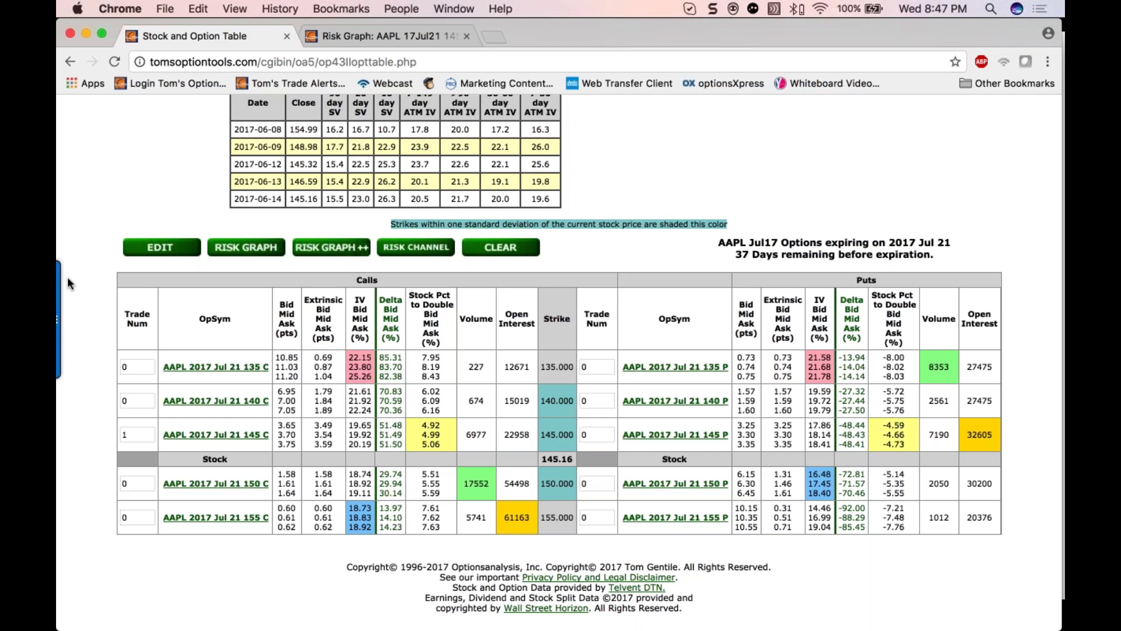
click(137, 517)
click(137, 516)
text(-1)
click(247, 248)
click(247, 247)
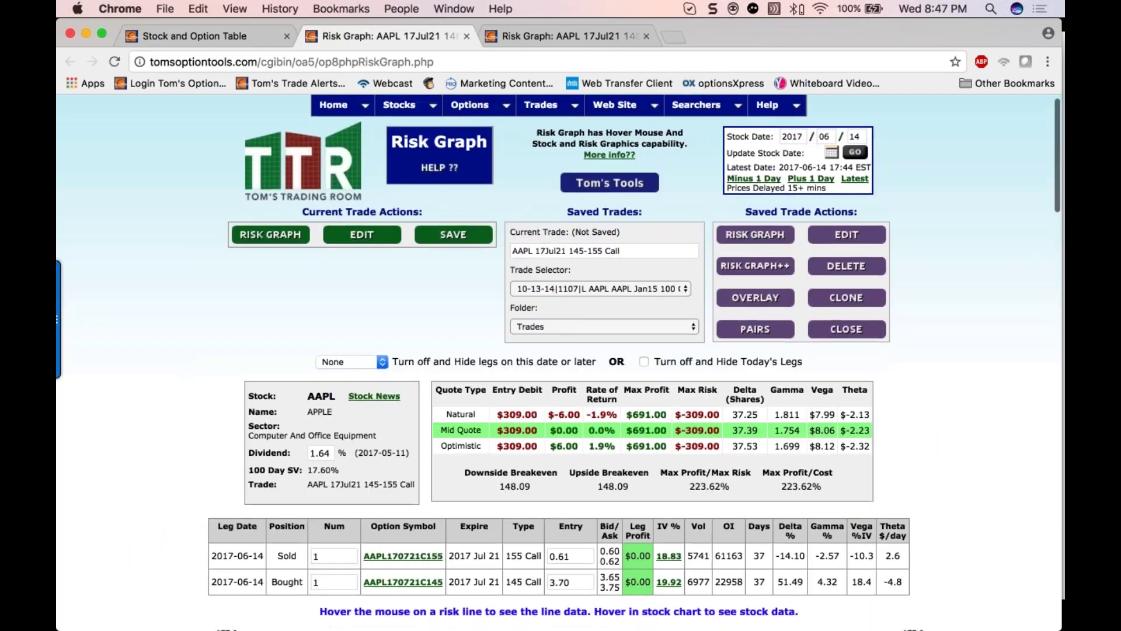
scroll(192, 394, down, 3)
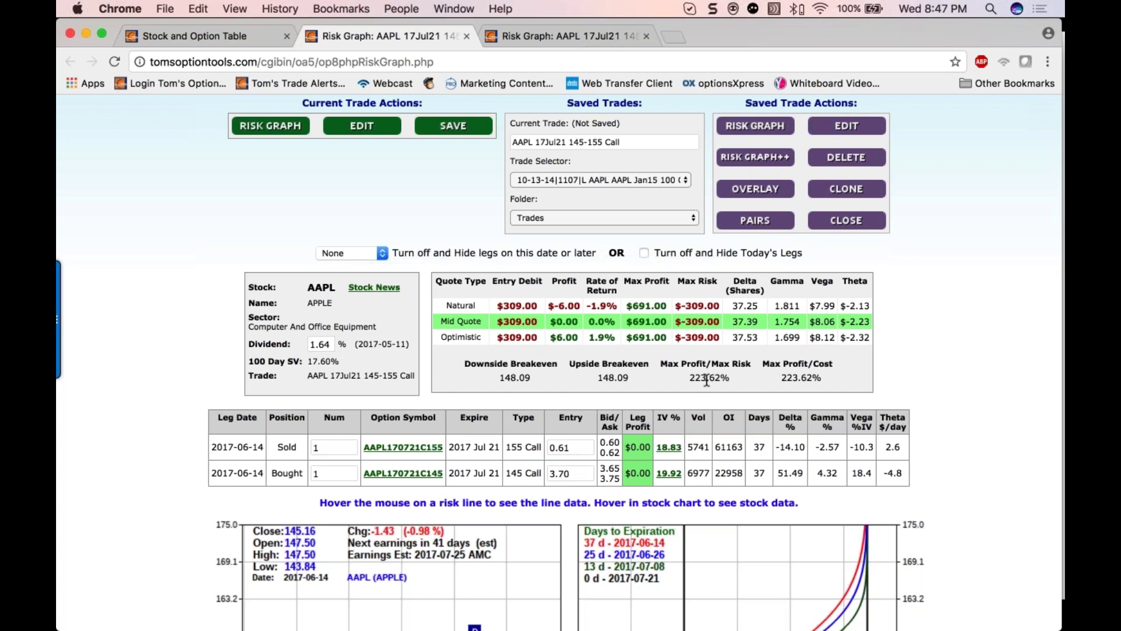
scroll(706, 379, down, 10)
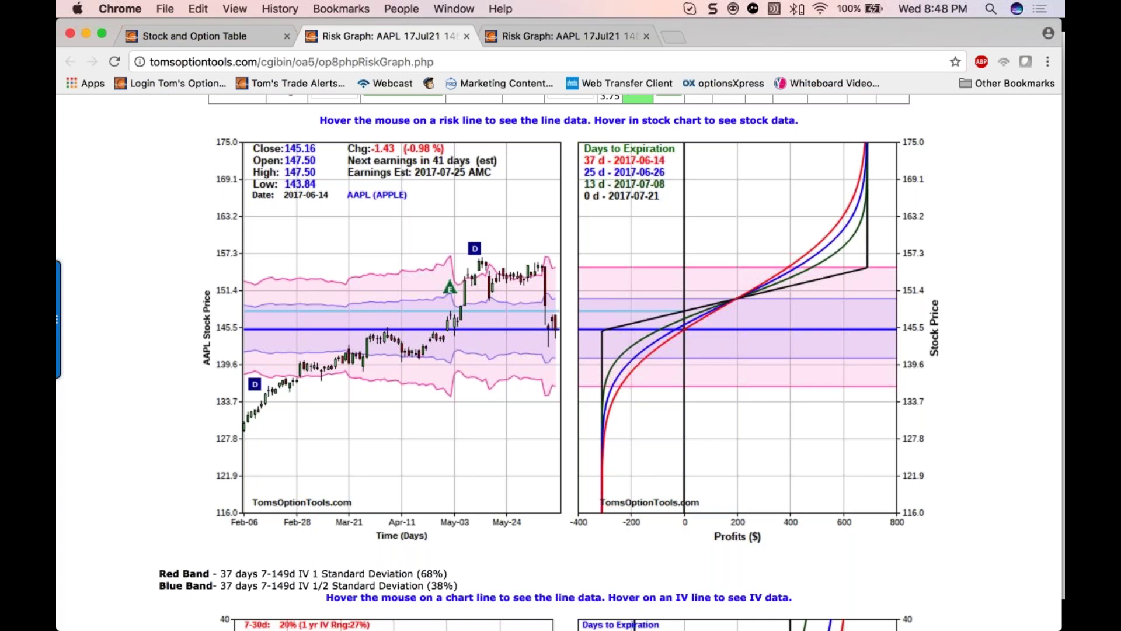
scroll(805, 361, up, 3)
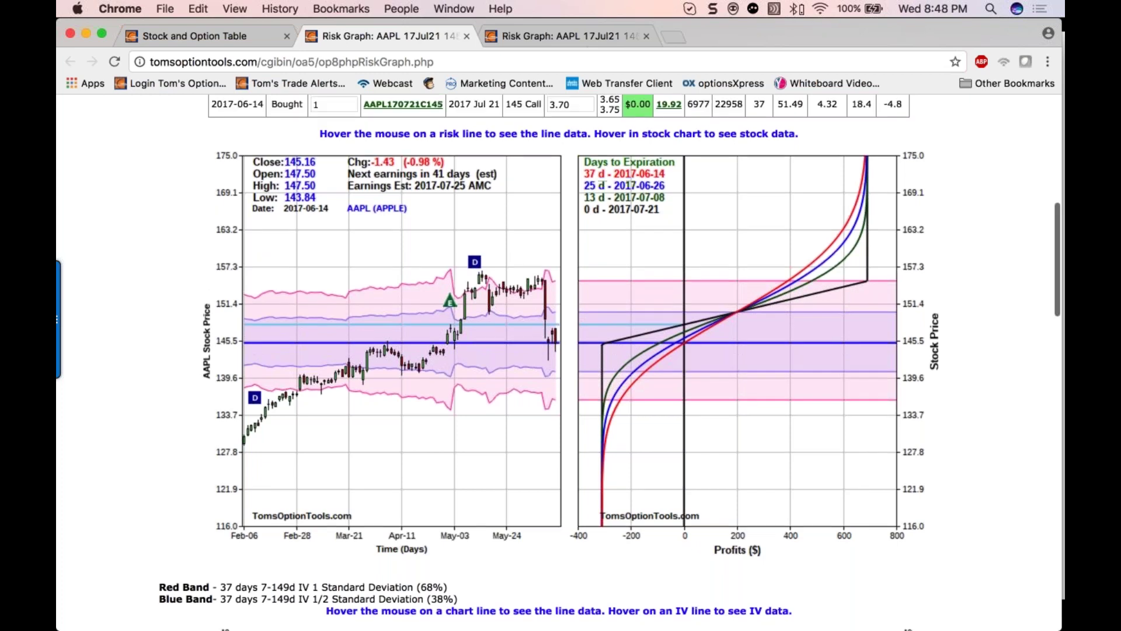
scroll(570, 361, down, 1)
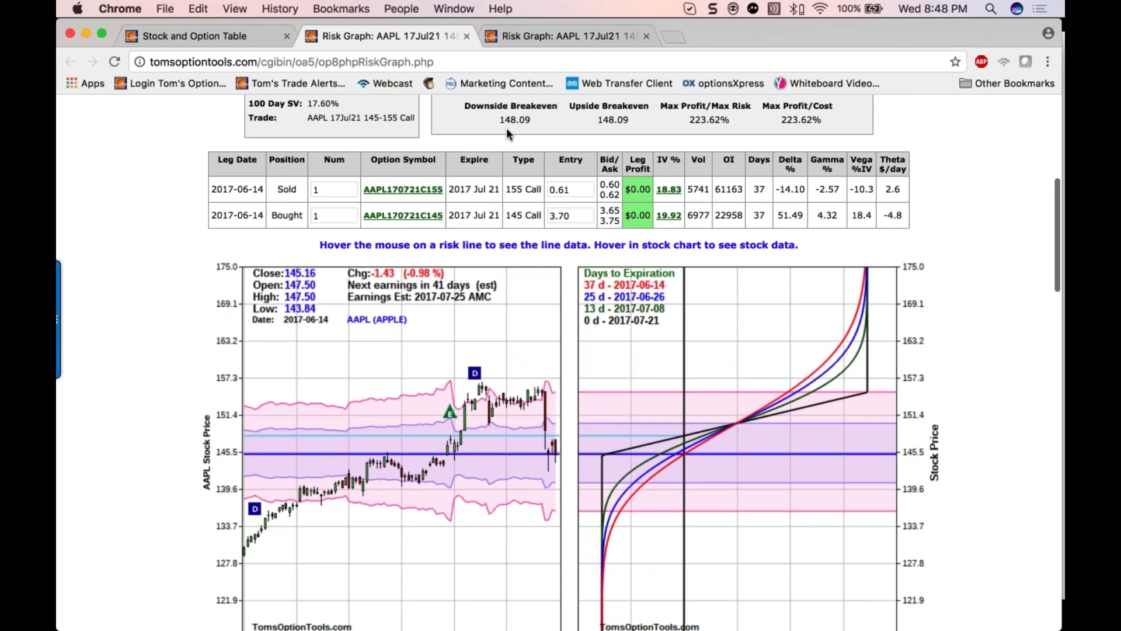
Return to the option chain page and load the chain for the stock symbol GOLD
click(222, 35)
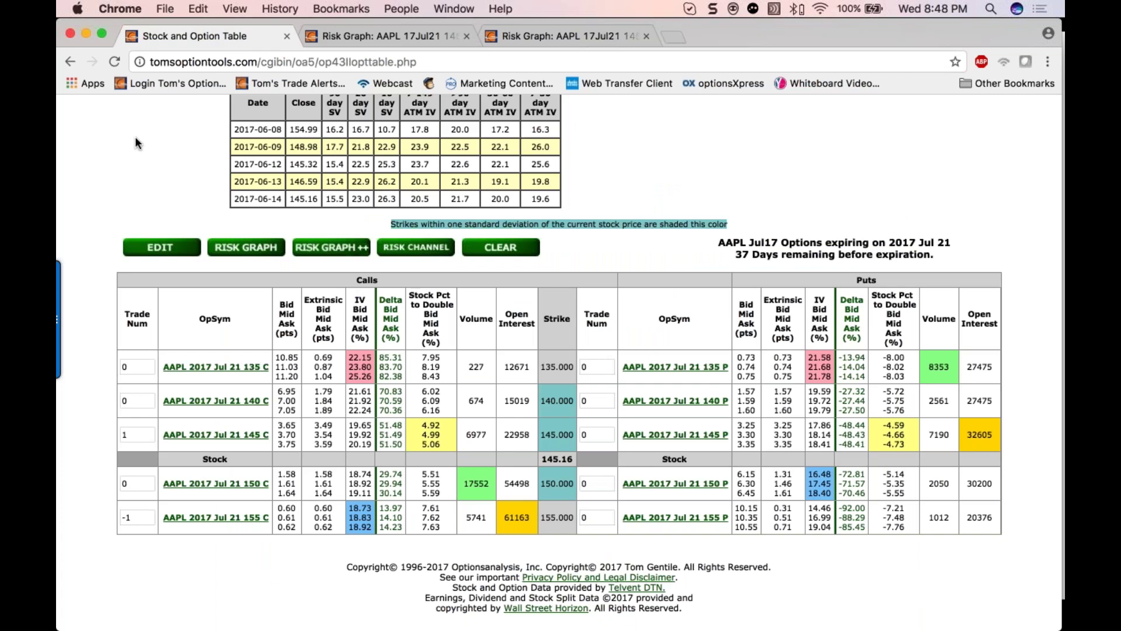
scroll(135, 138, up, 15)
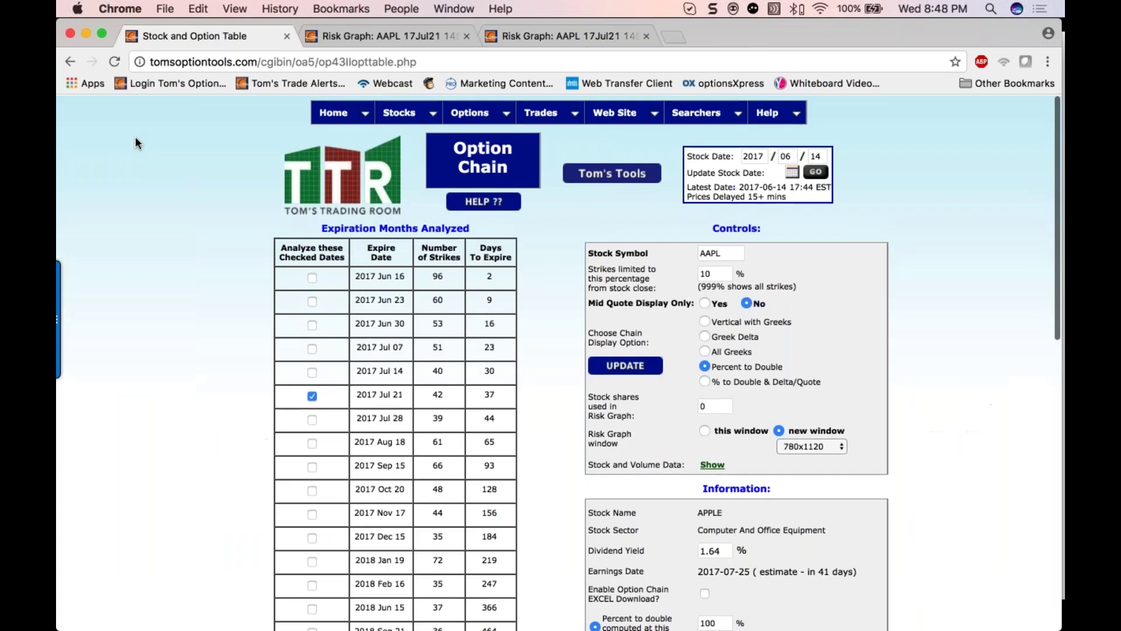
double_click(718, 252)
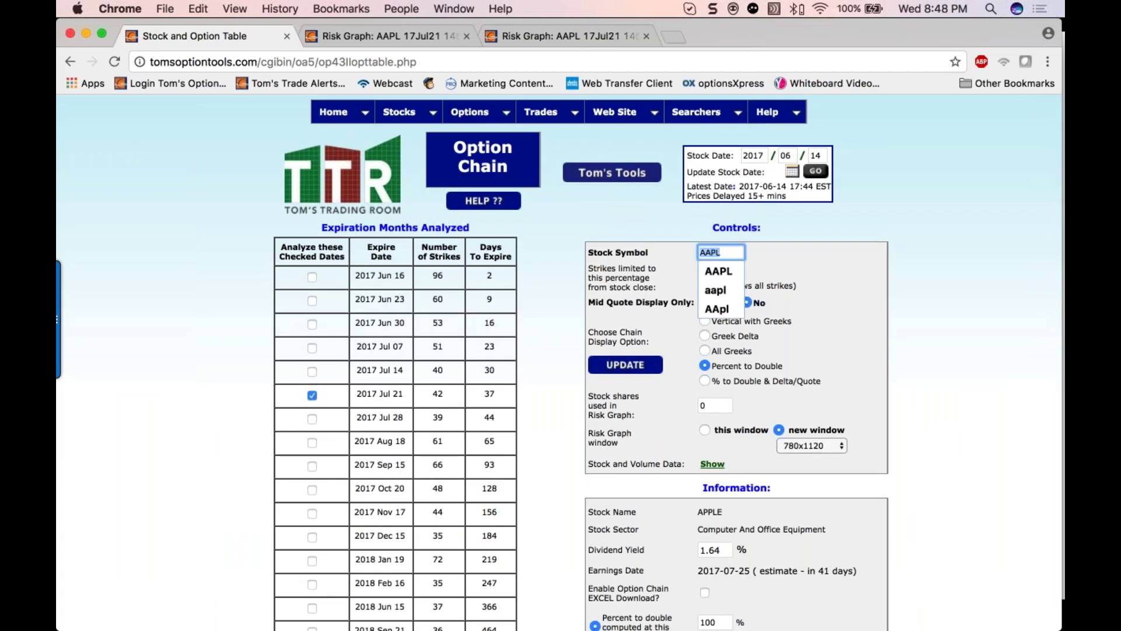
text(gold)
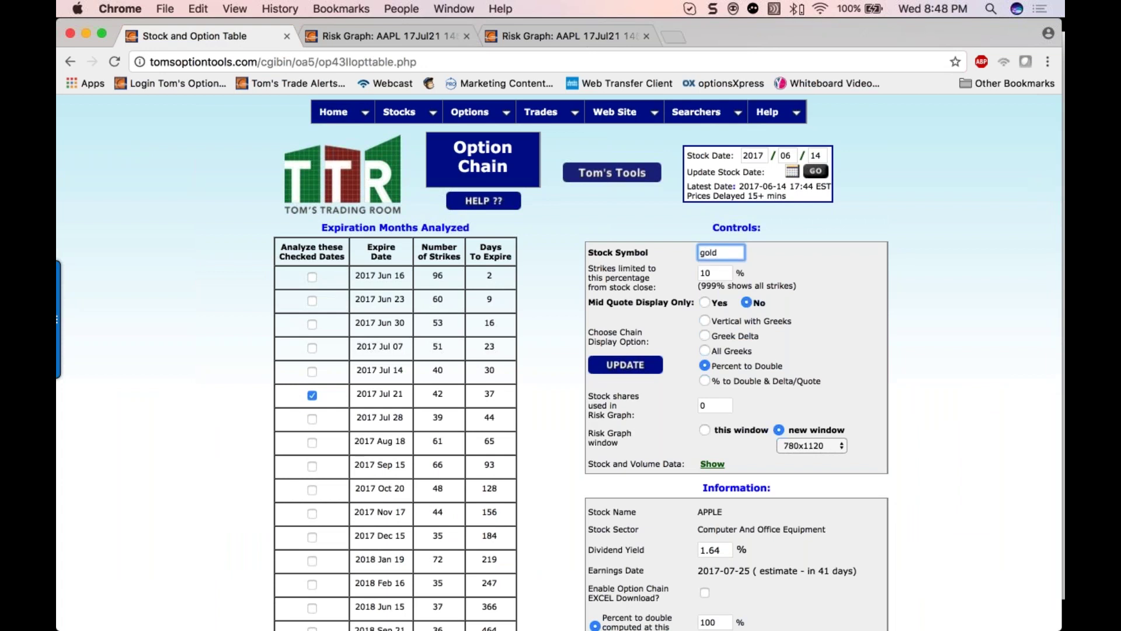
click(626, 367)
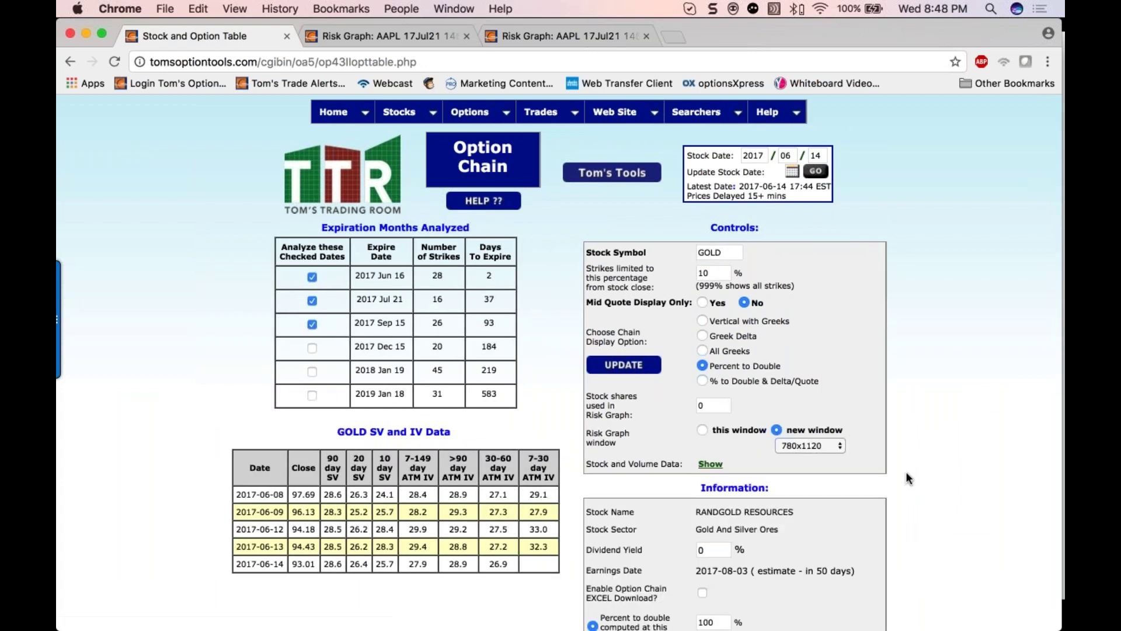
scroll(905, 471, down, 4)
scroll(906, 473, down, 1)
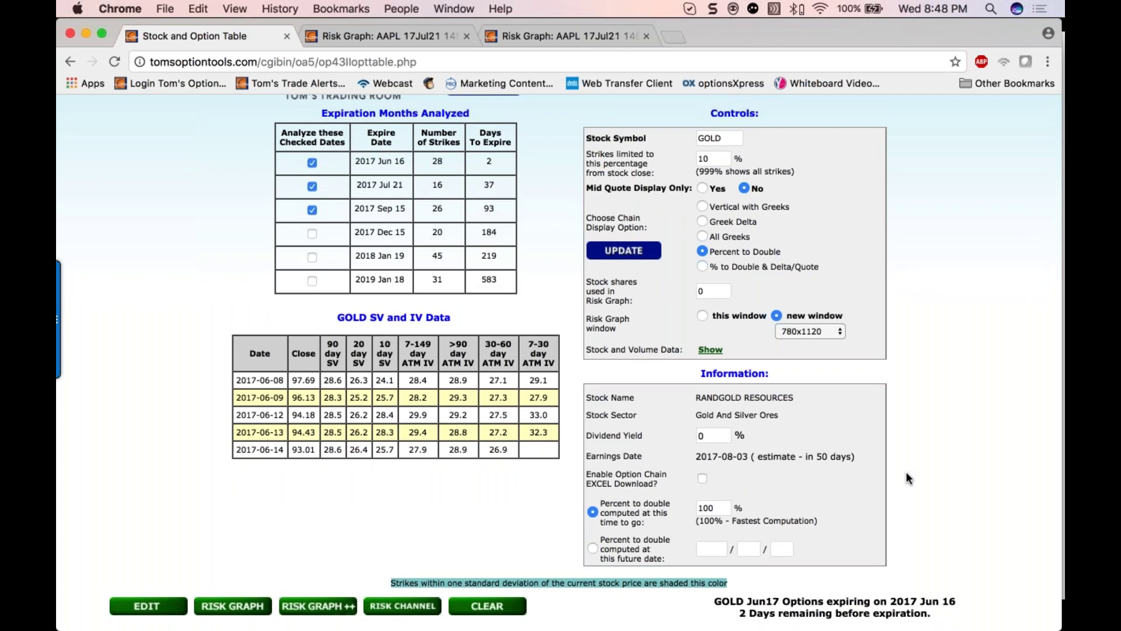
scroll(937, 427, up, 5)
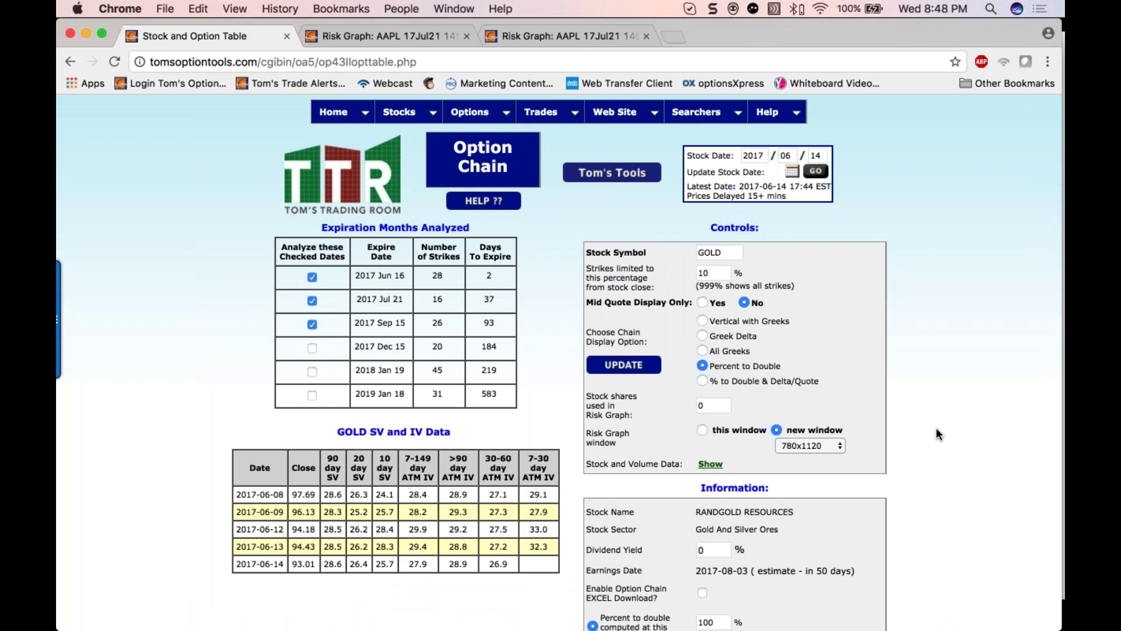
Load the GLD option chain and update it with only the 2017 Sep 15 expiration selected for analysis
click(311, 301)
double_click(724, 251)
text(gld)
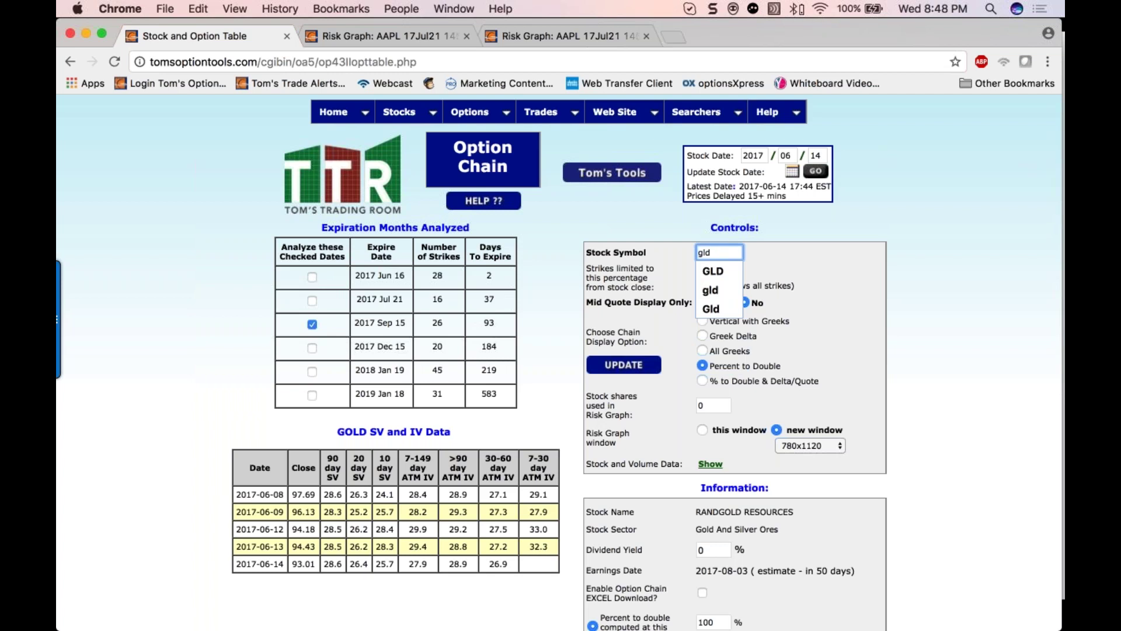
click(624, 365)
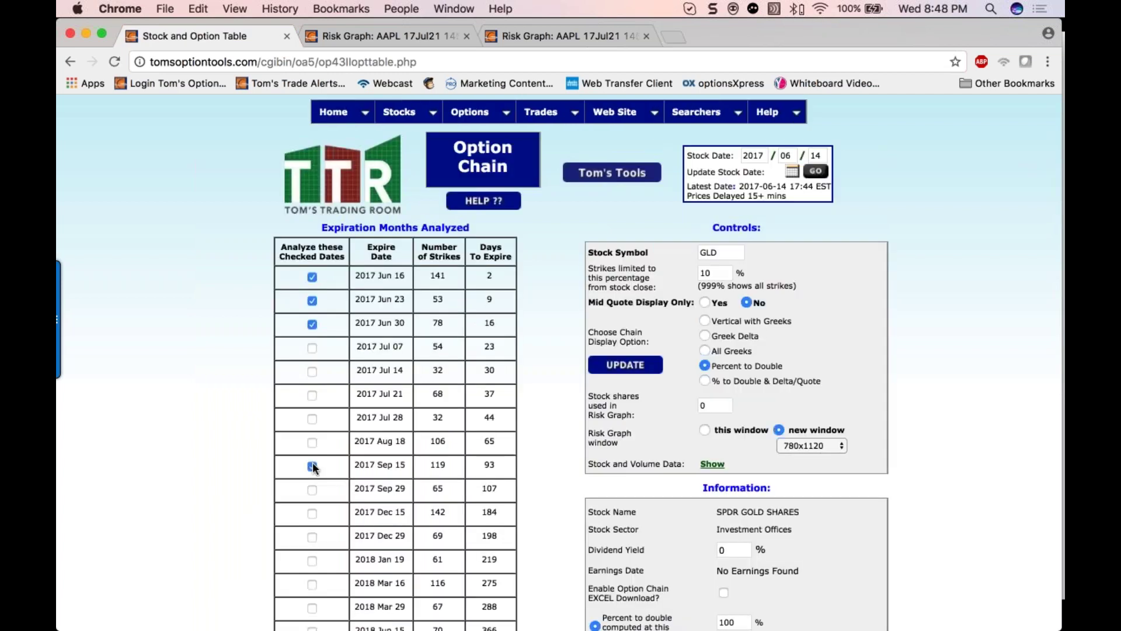
click(312, 324)
click(312, 301)
click(314, 277)
click(625, 365)
Graph the risk of buying 1 GLD 2017 Sep 15 120 call
scroll(555, 457, down, 5)
scroll(556, 456, down, 6)
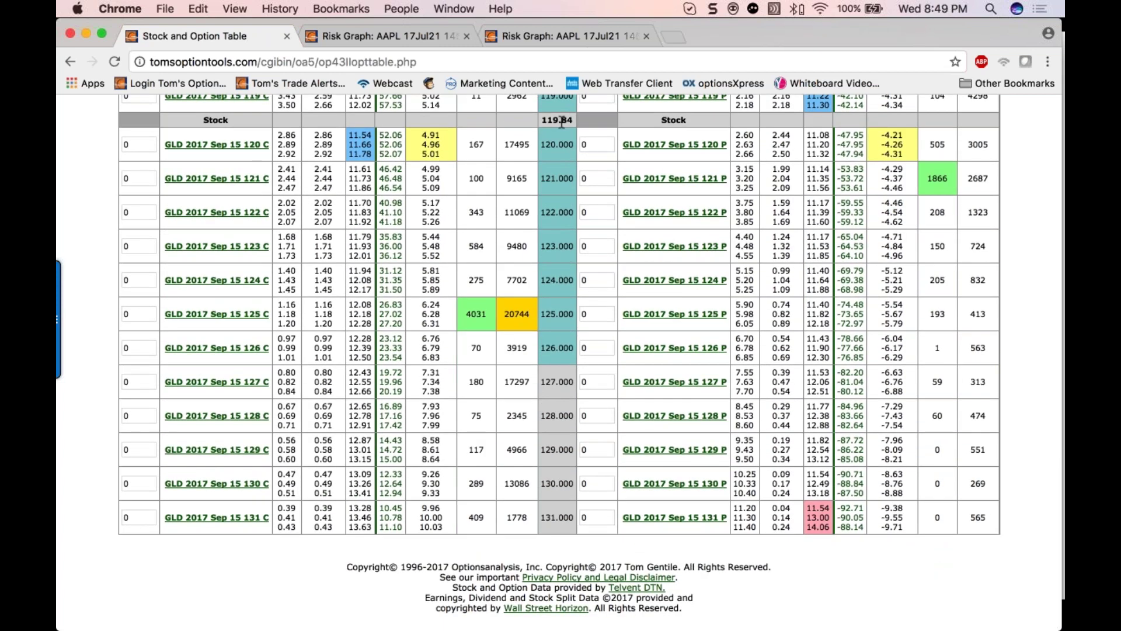
click(133, 144)
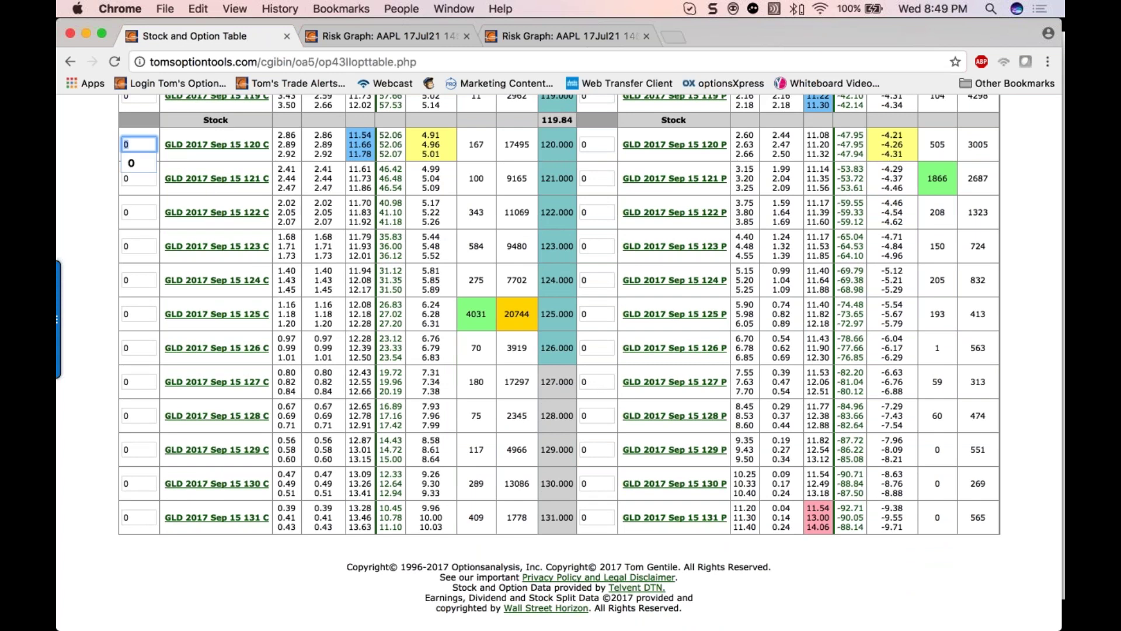
text(1)
scroll(560, 362, up, 12)
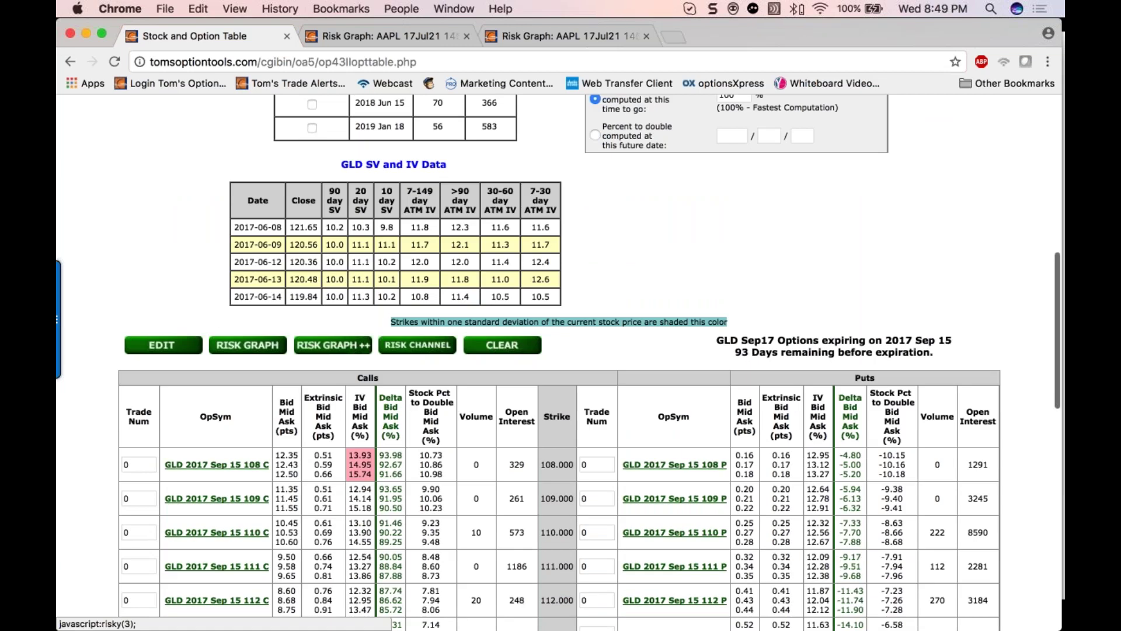
click(236, 347)
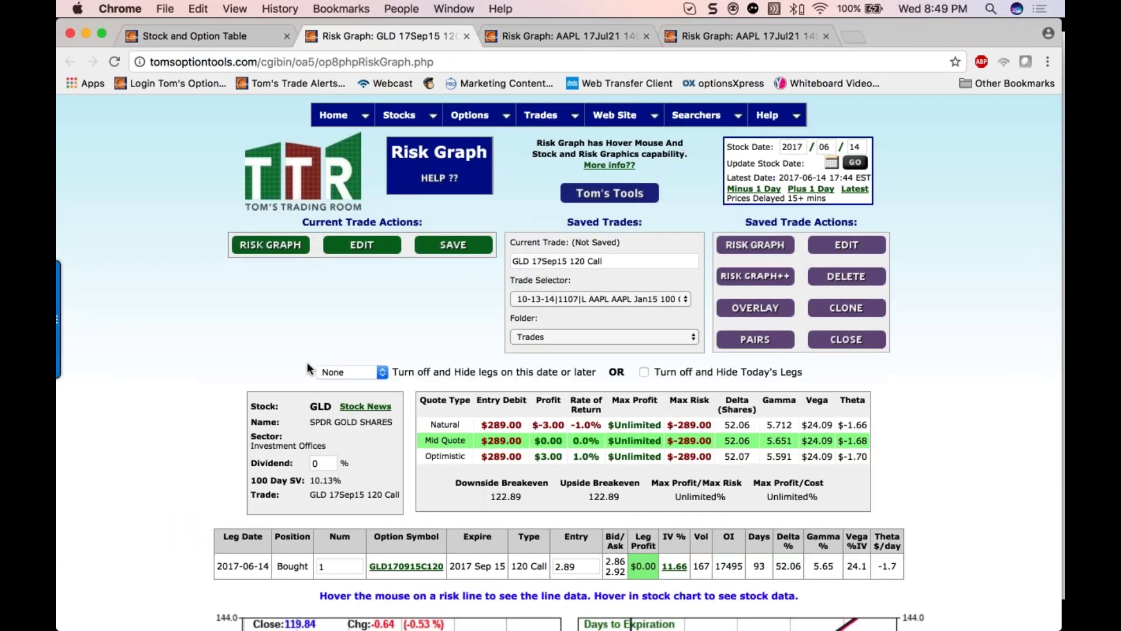
Set the upper stock limit of the GLD risk graph to 125 and redraw the graph
scroll(309, 368, down, 5)
scroll(307, 362, down, 5)
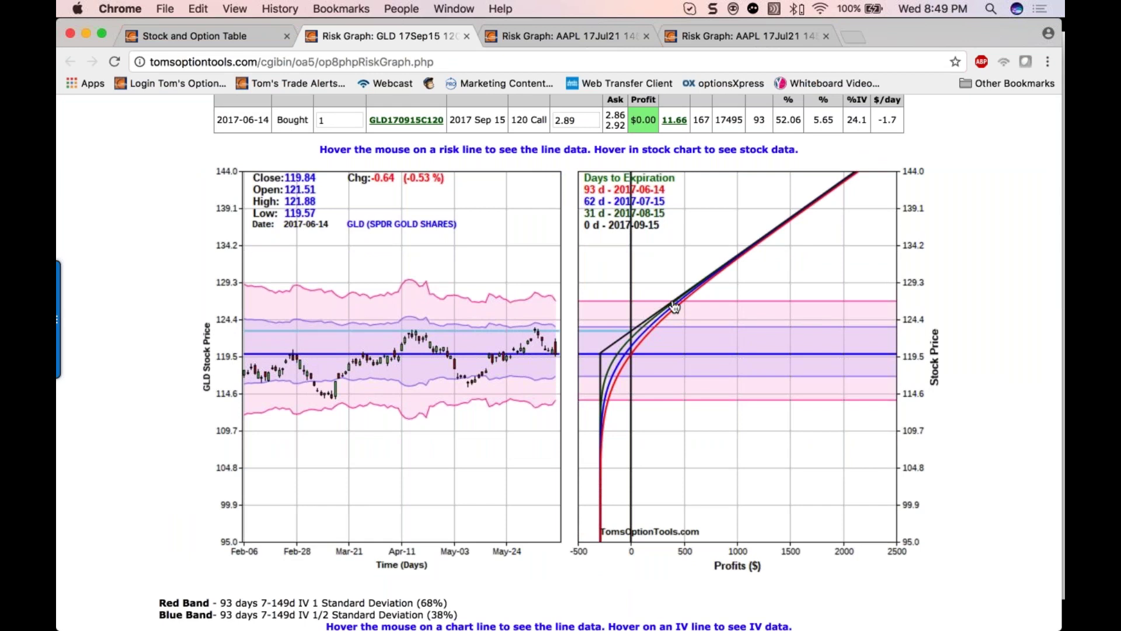
mouse_move(675, 306)
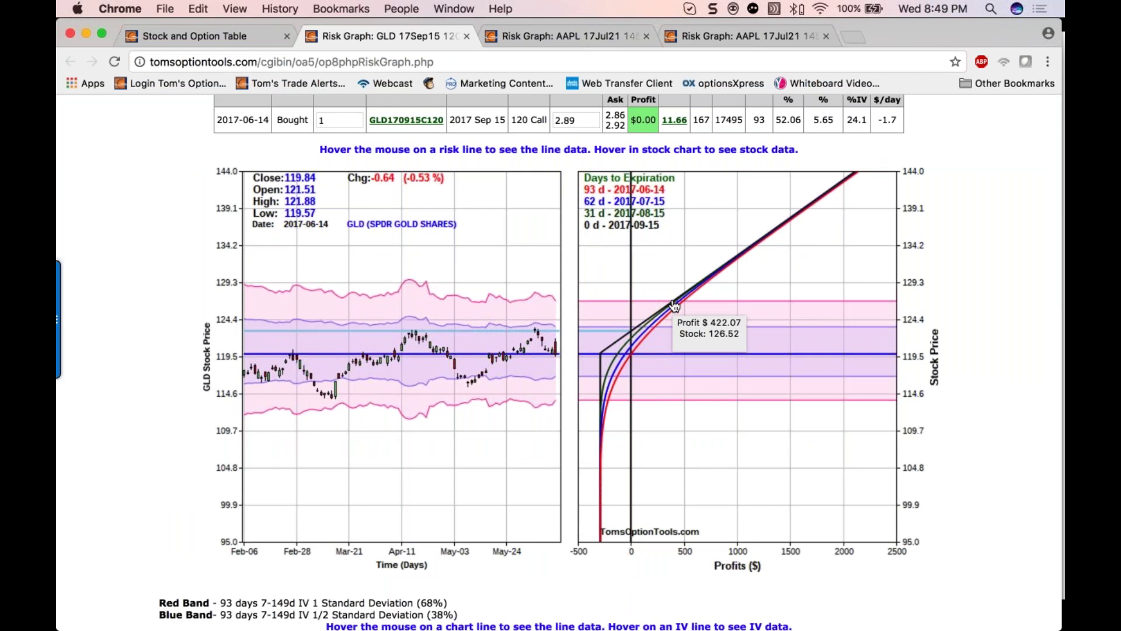
scroll(729, 372, down, 15)
scroll(729, 371, down, 2)
double_click(554, 392)
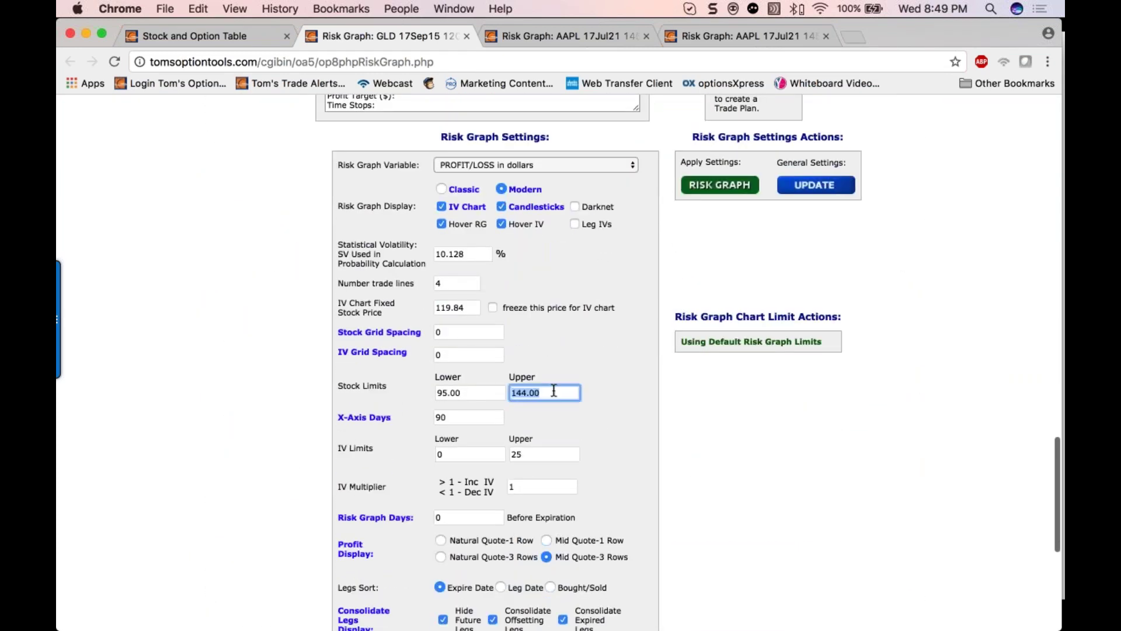
text(125)
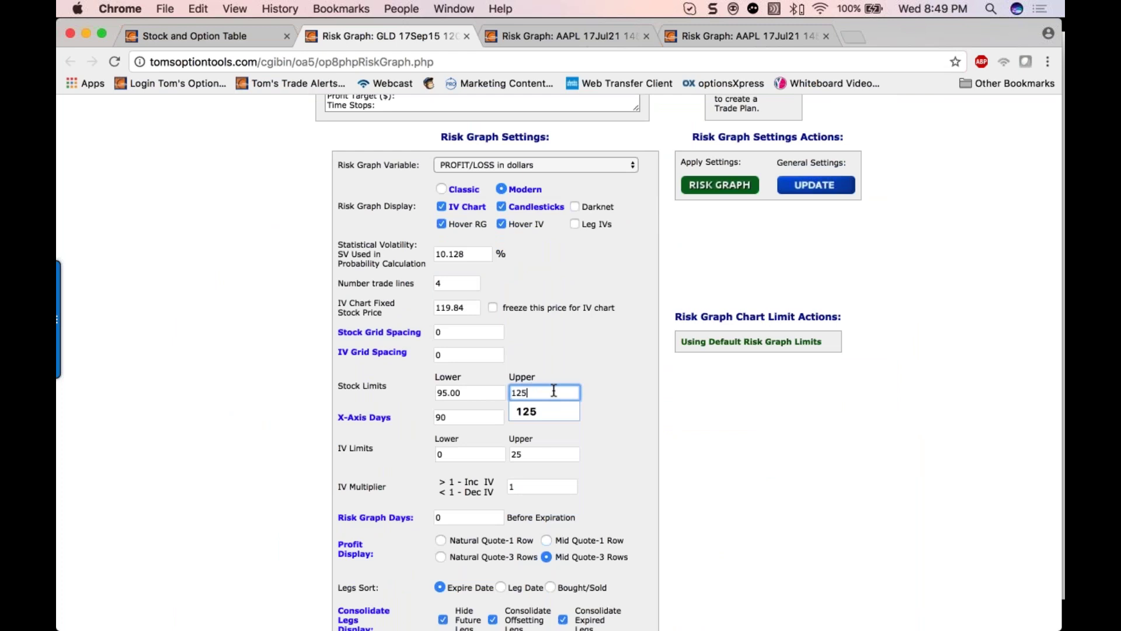
click(651, 402)
click(720, 185)
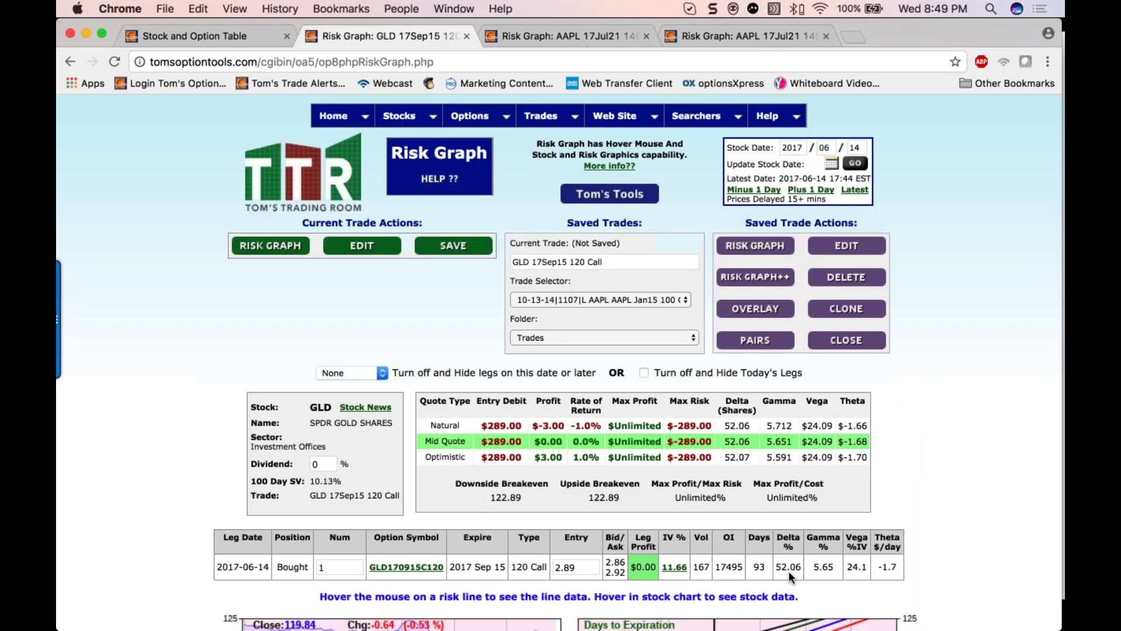
Enlarge the page and examine the GLD 120 call's profit along the risk lines near the 125 stock price
key(super+equal)
key(super+equal)
scroll(558, 362, down, 10)
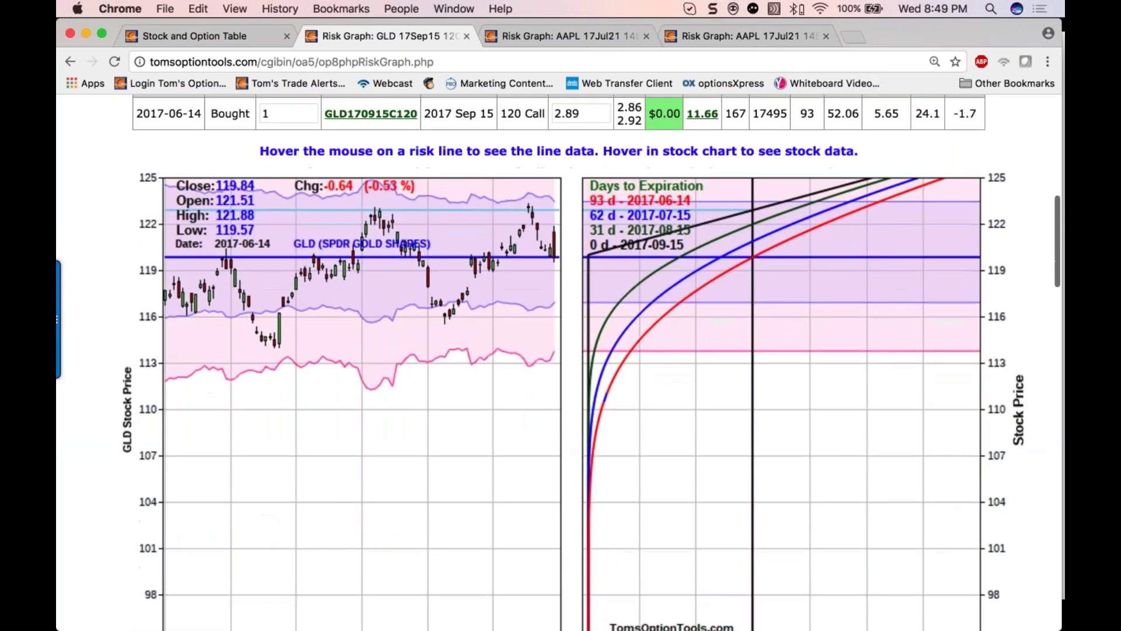
scroll(559, 362, up, 1)
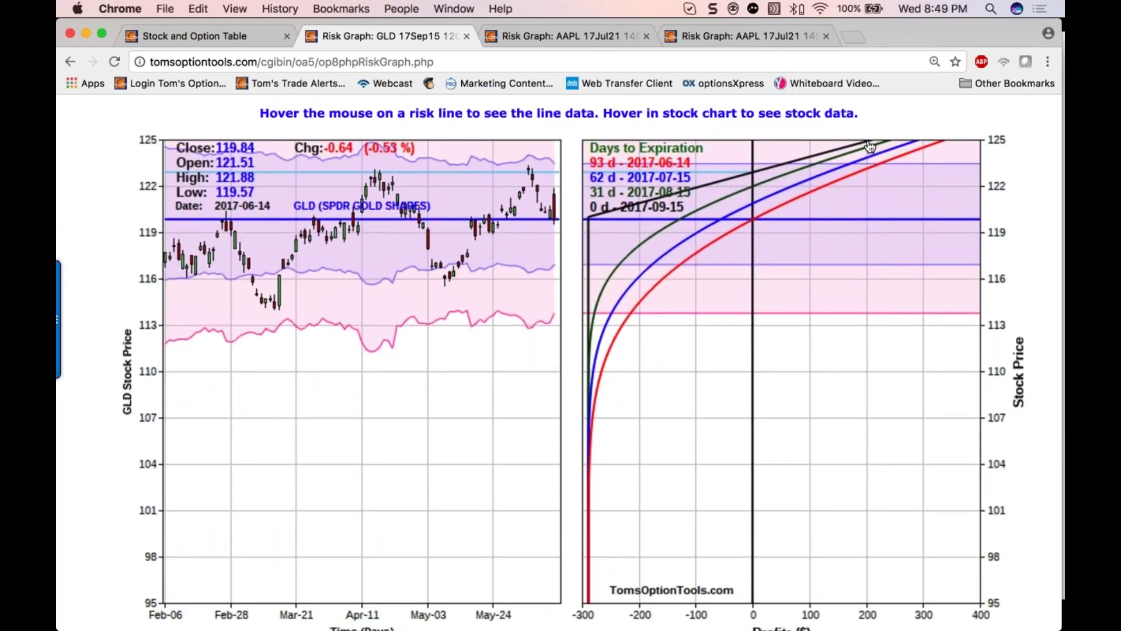
mouse_move(870, 145)
mouse_move(910, 144)
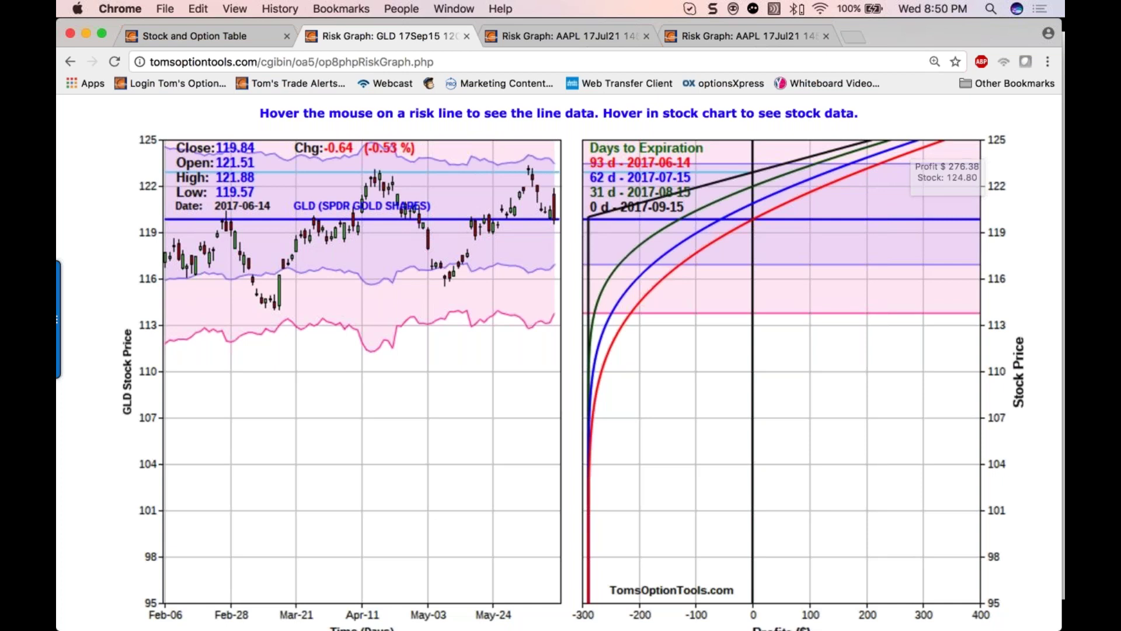
scroll(595, 415, up, 3)
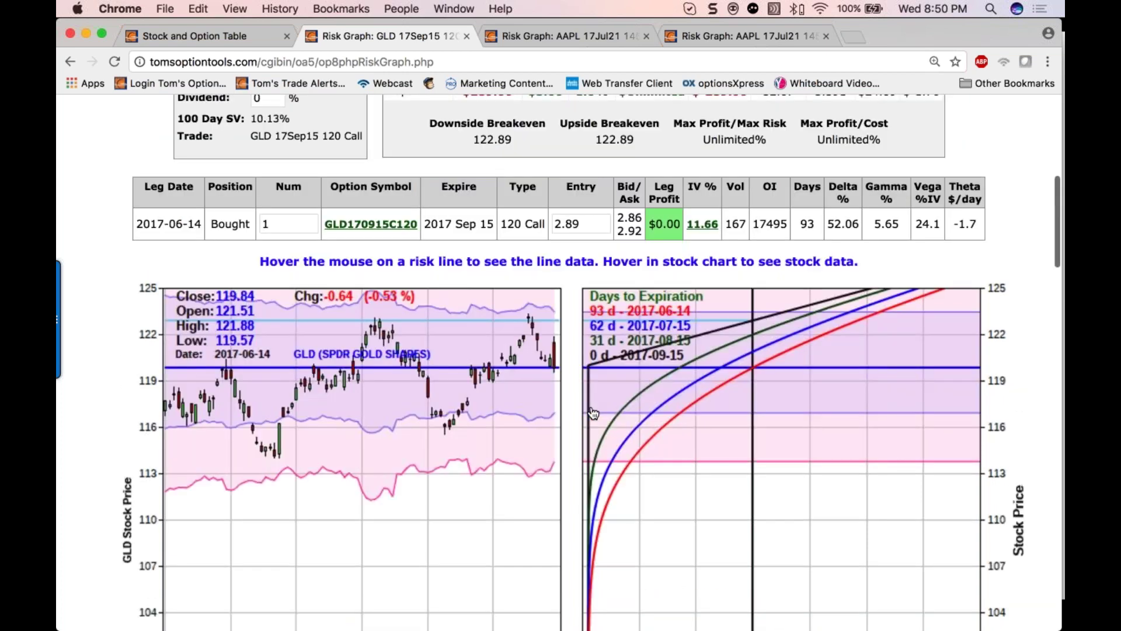
scroll(592, 413, up, 1)
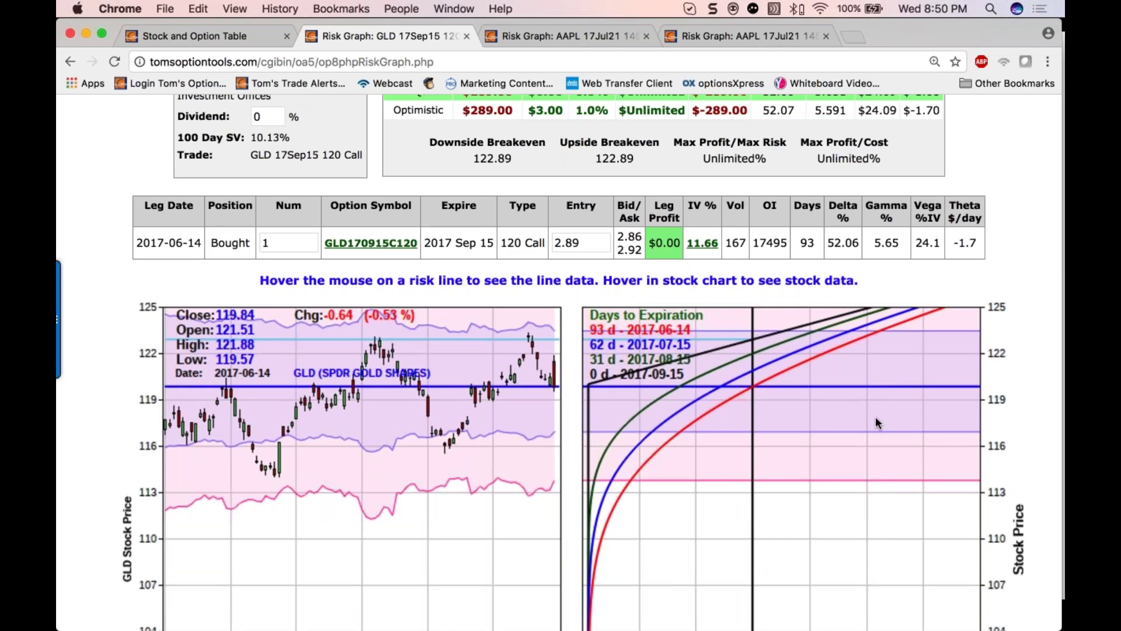
Return to the GLD option chain and update it with only the 2017 Sep 15 expiration selected for analysis
scroll(875, 417, up, 3)
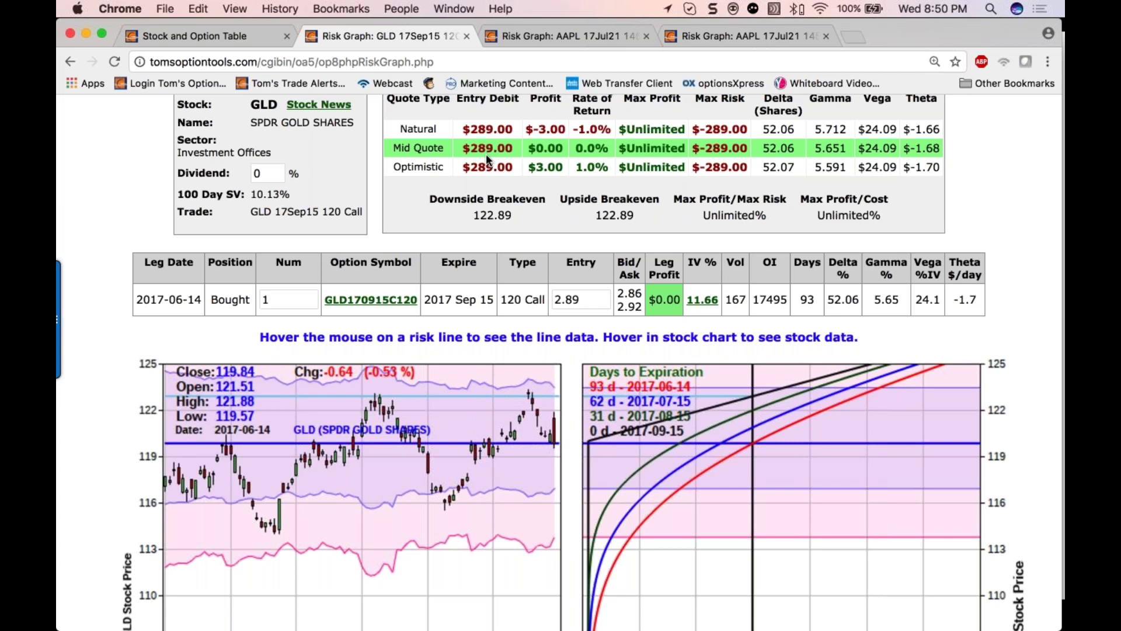
scroll(550, 365, up, 2)
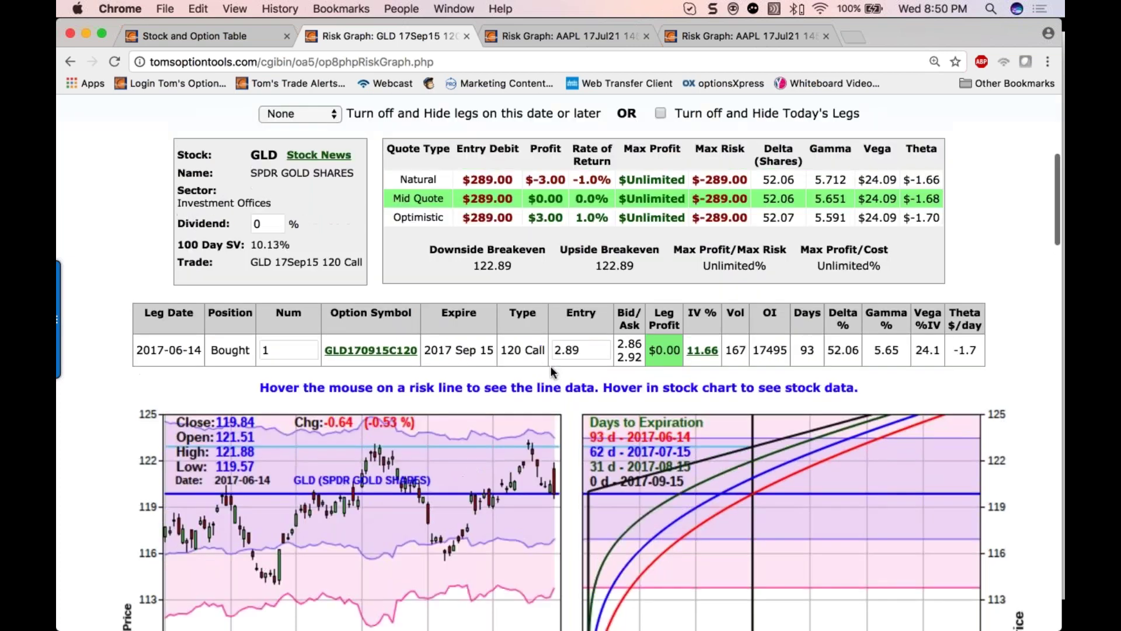
click(202, 35)
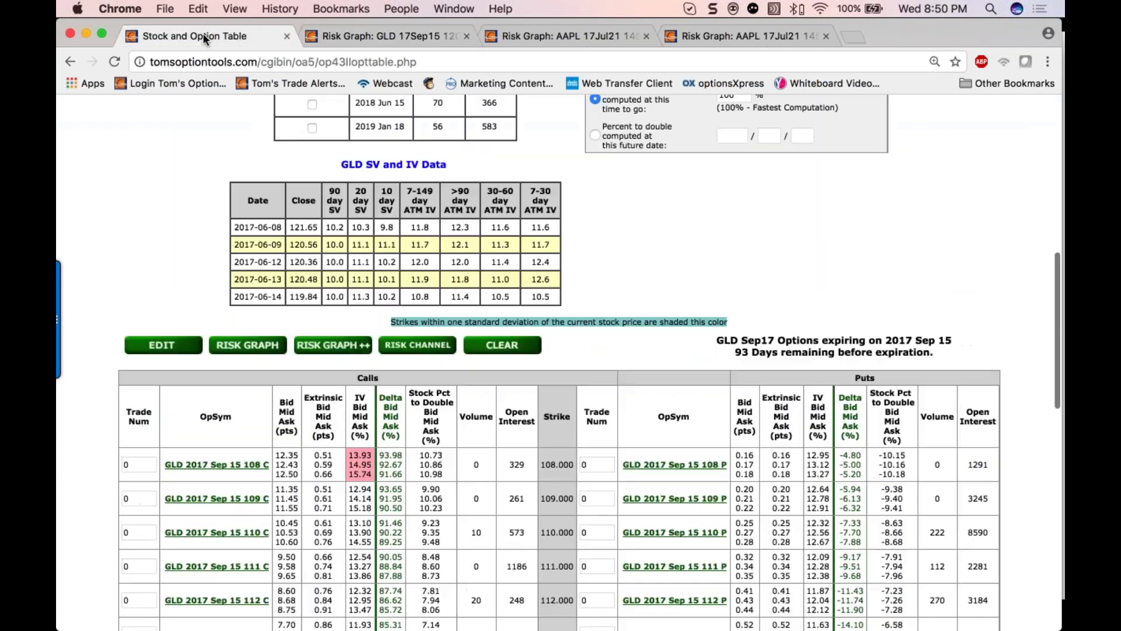
scroll(560, 362, down, 7)
scroll(559, 362, left, 5)
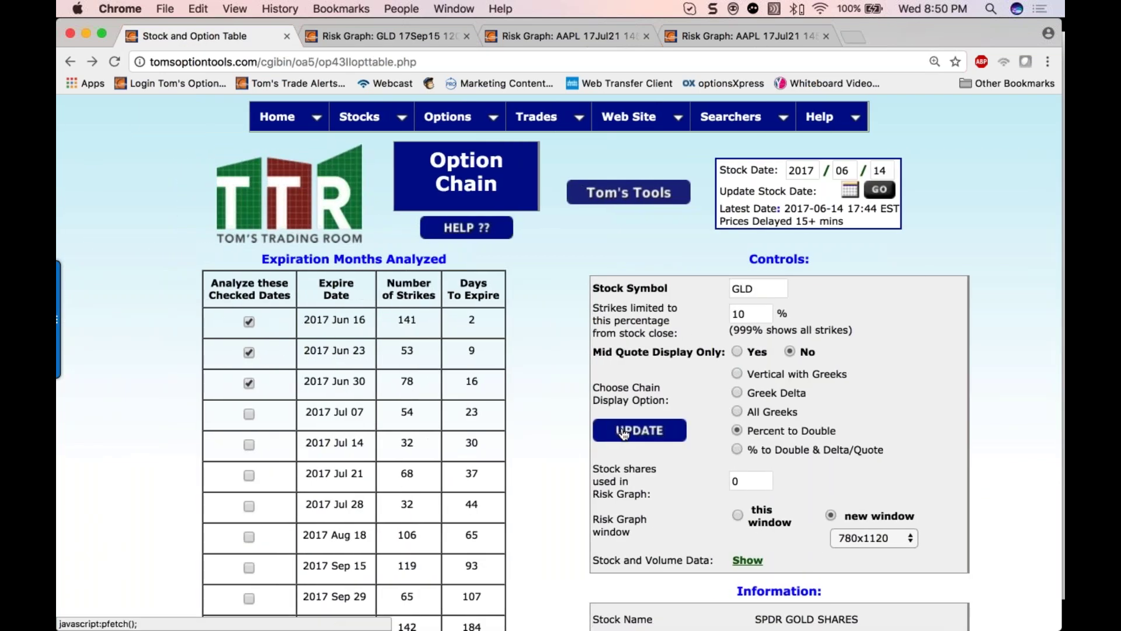
scroll(623, 433, down, 3)
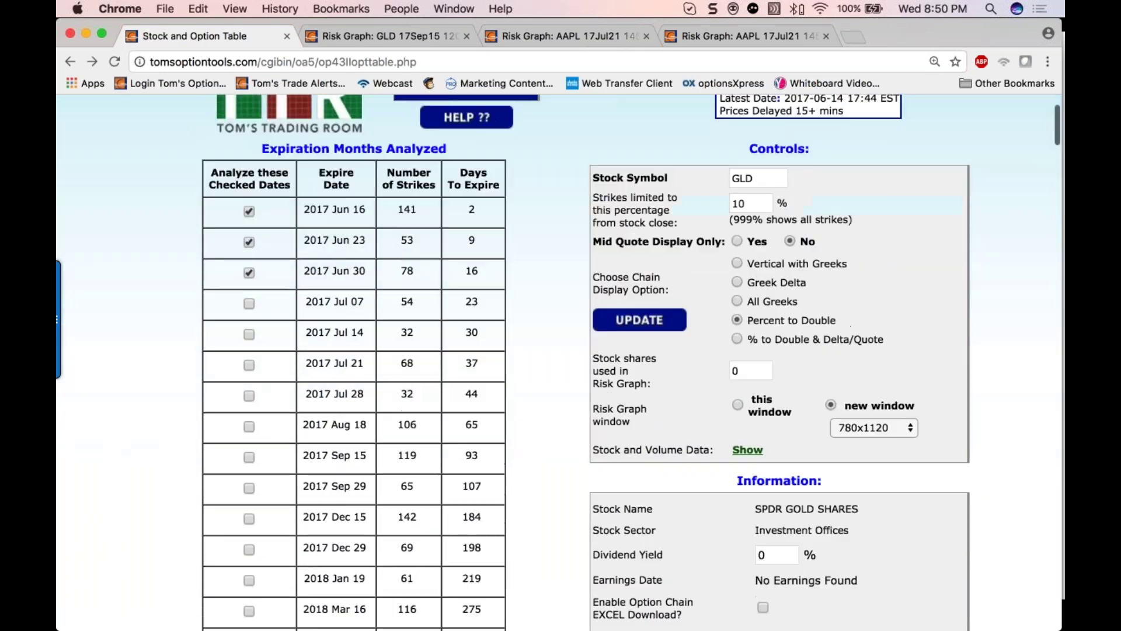
click(249, 457)
click(250, 272)
click(249, 241)
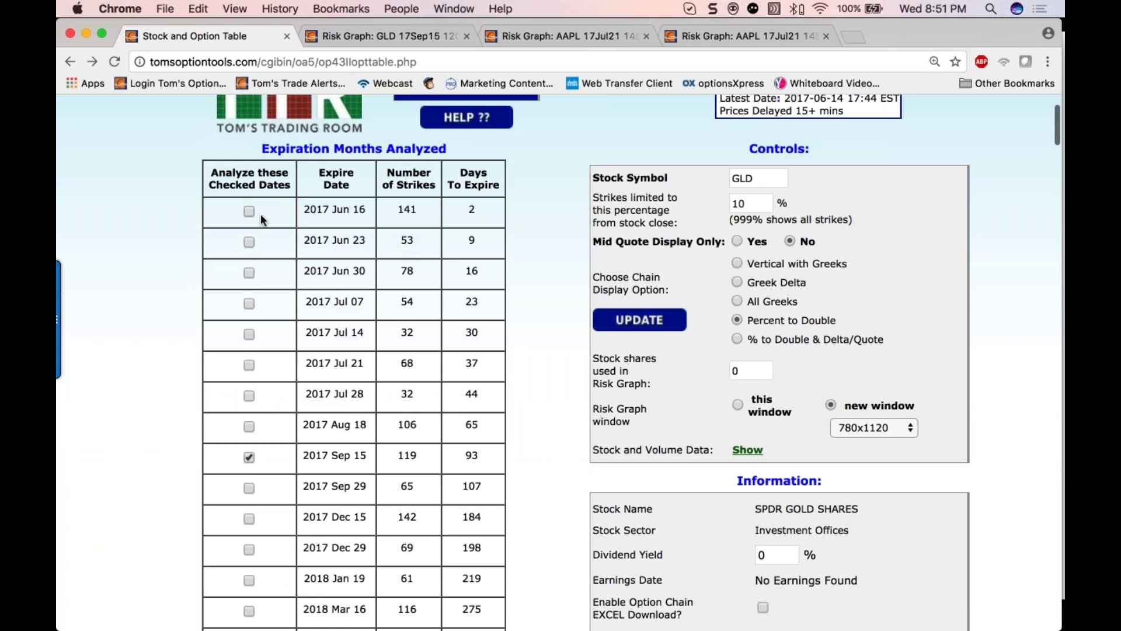
click(639, 320)
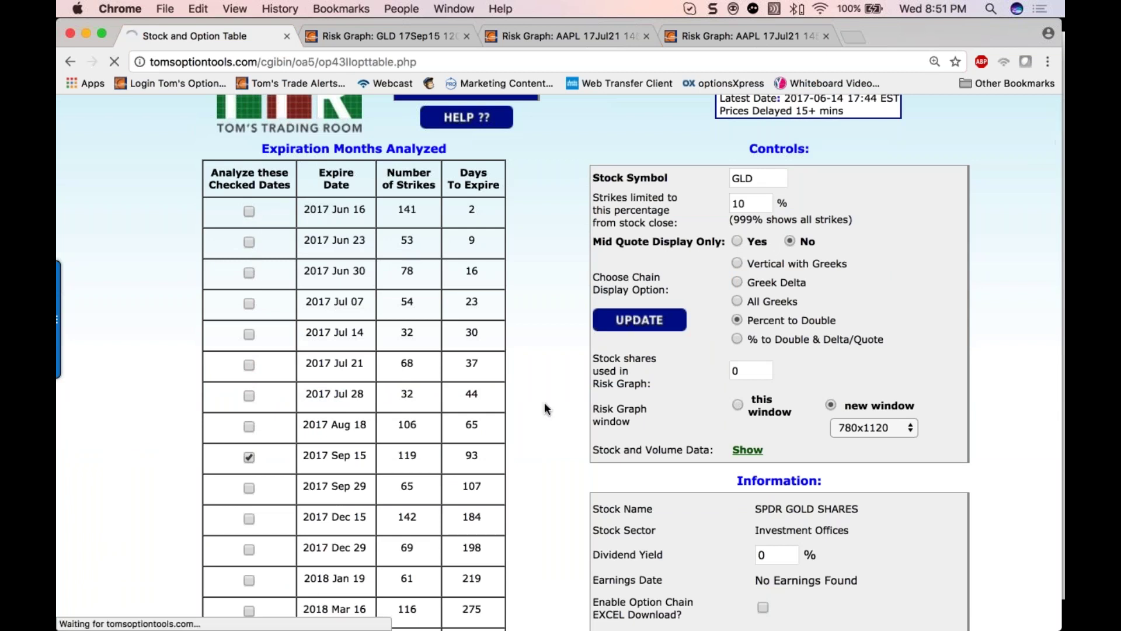
Set the trade quantities to 1 for the GLD 2017 Sep 15 120 call and -1 for the 125 call
scroll(520, 488, down, 20)
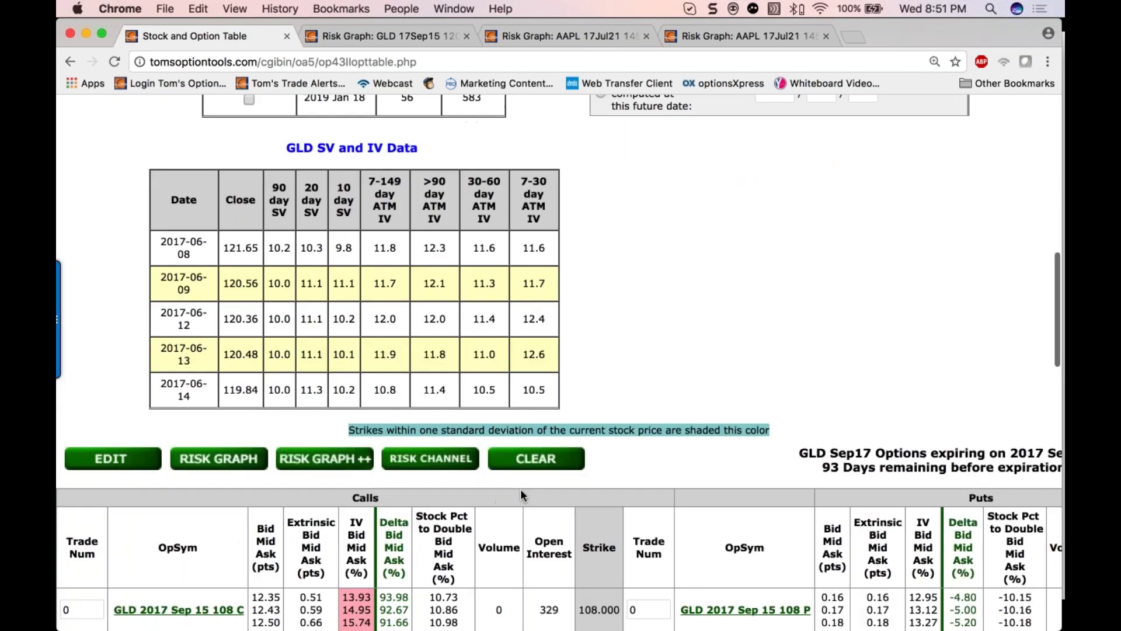
scroll(520, 489, down, 5)
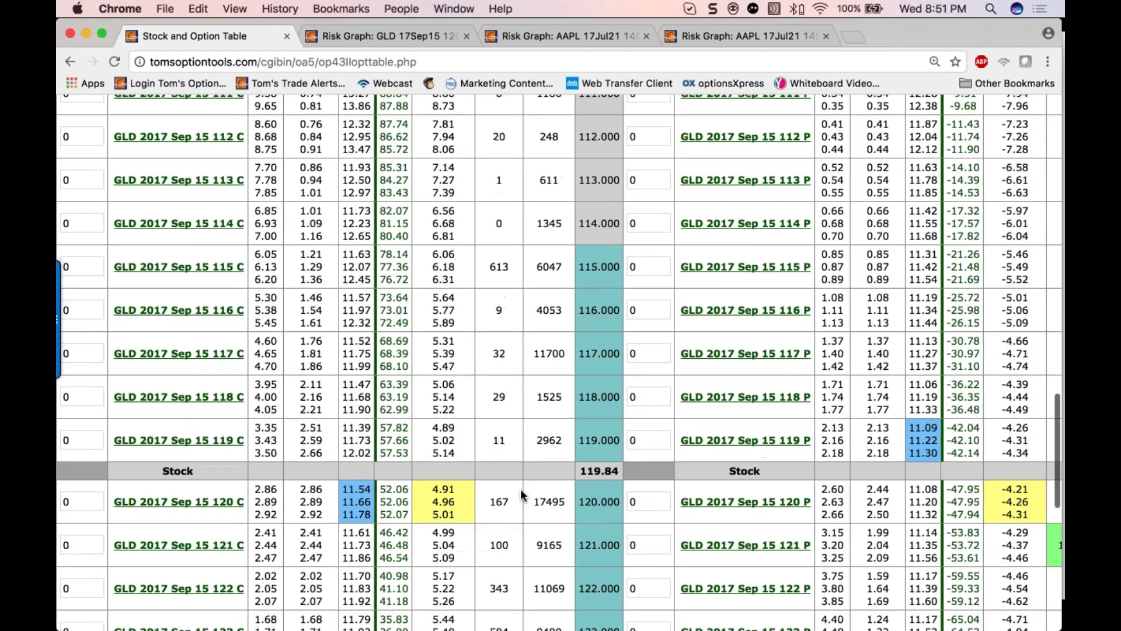
scroll(520, 488, down, 3)
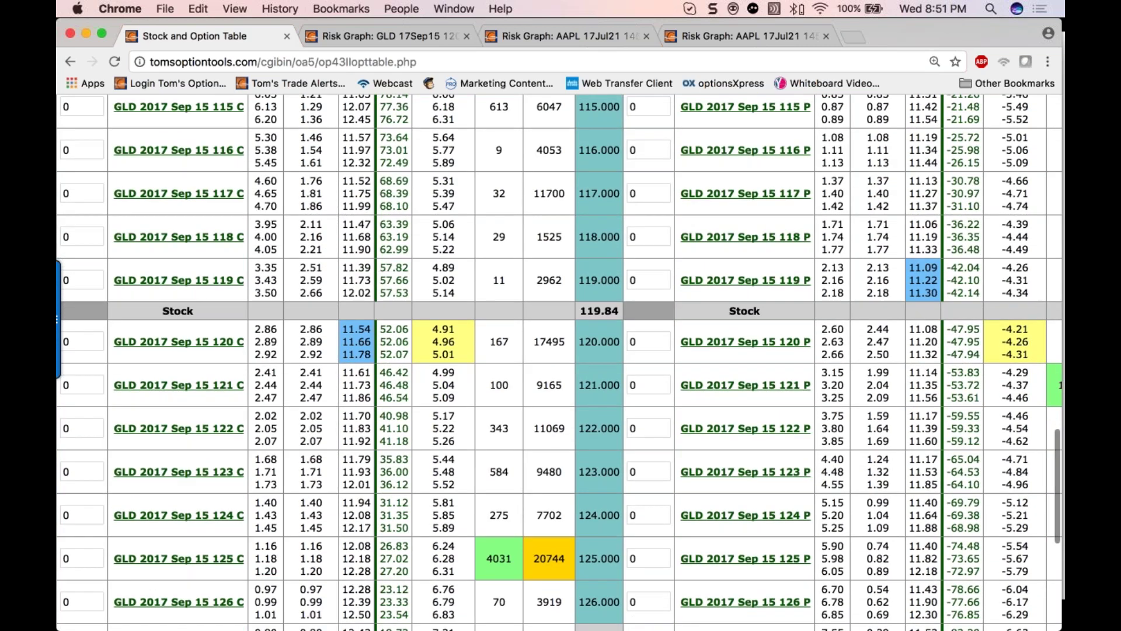
click(82, 342)
key(BackSpace)
text(1)
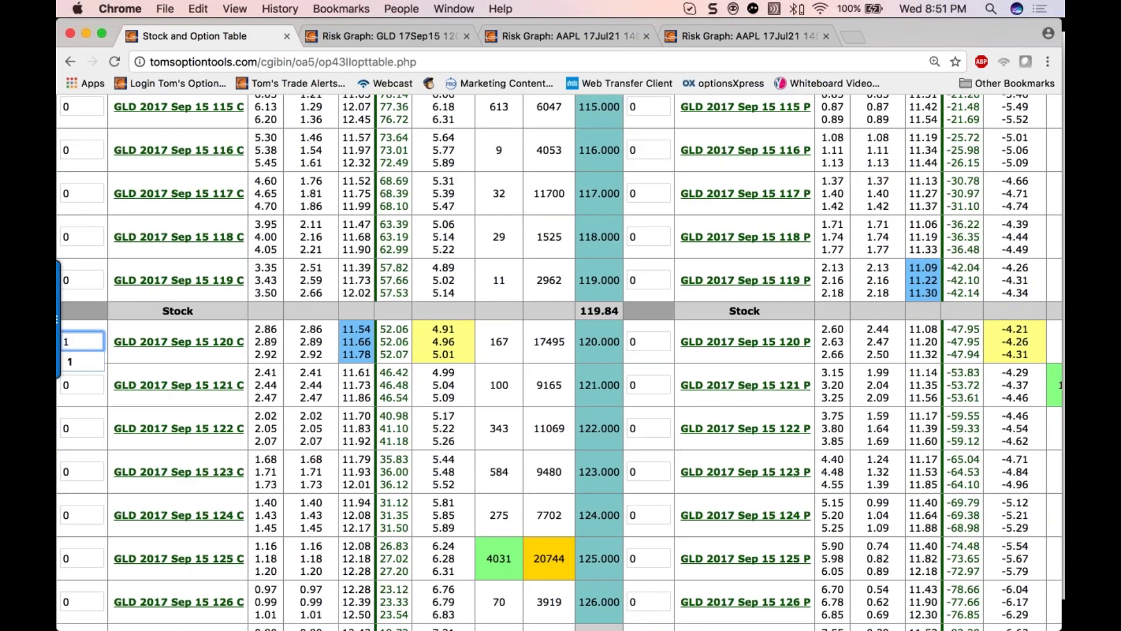
double_click(94, 558)
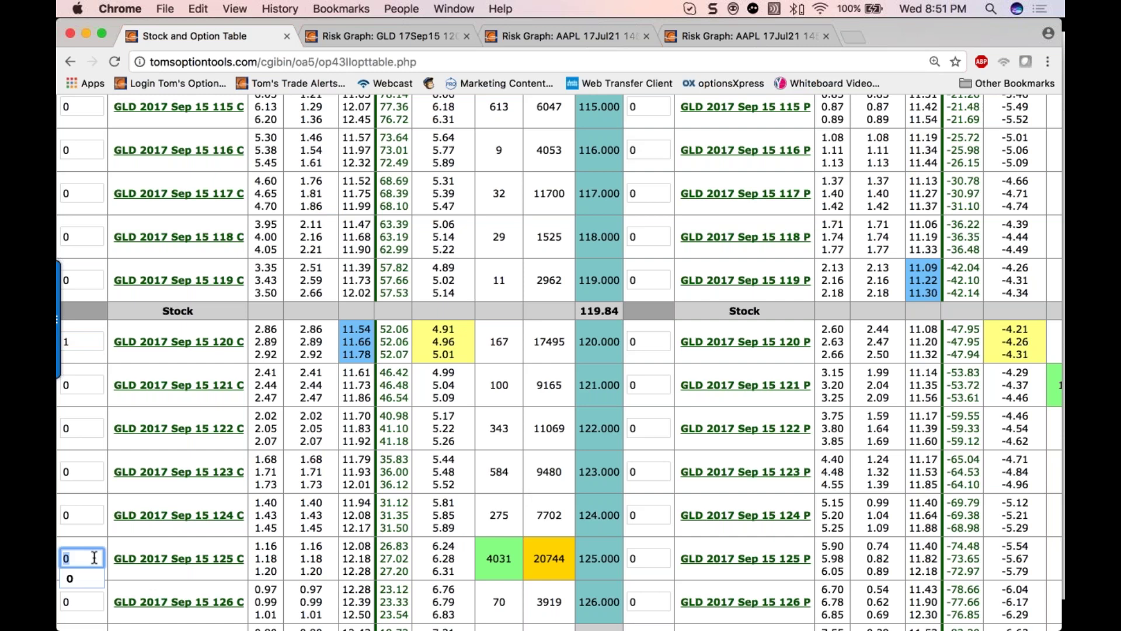
text(-1)
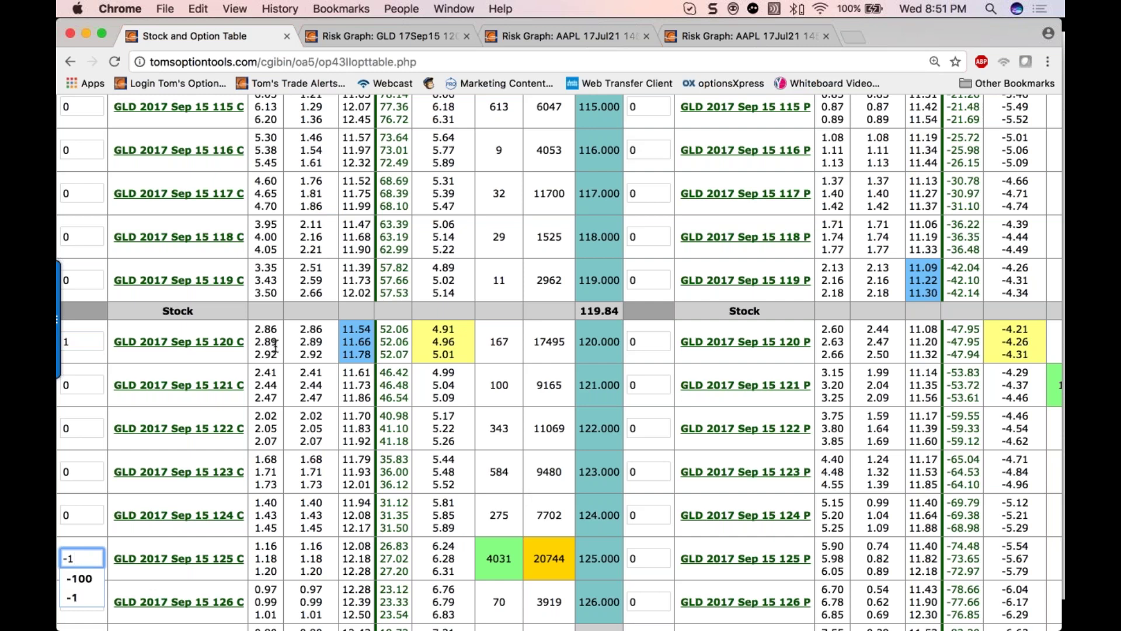
Graph the risk of the GLD 2017 Sep 15 120-125 call spread
scroll(275, 346, up, 20)
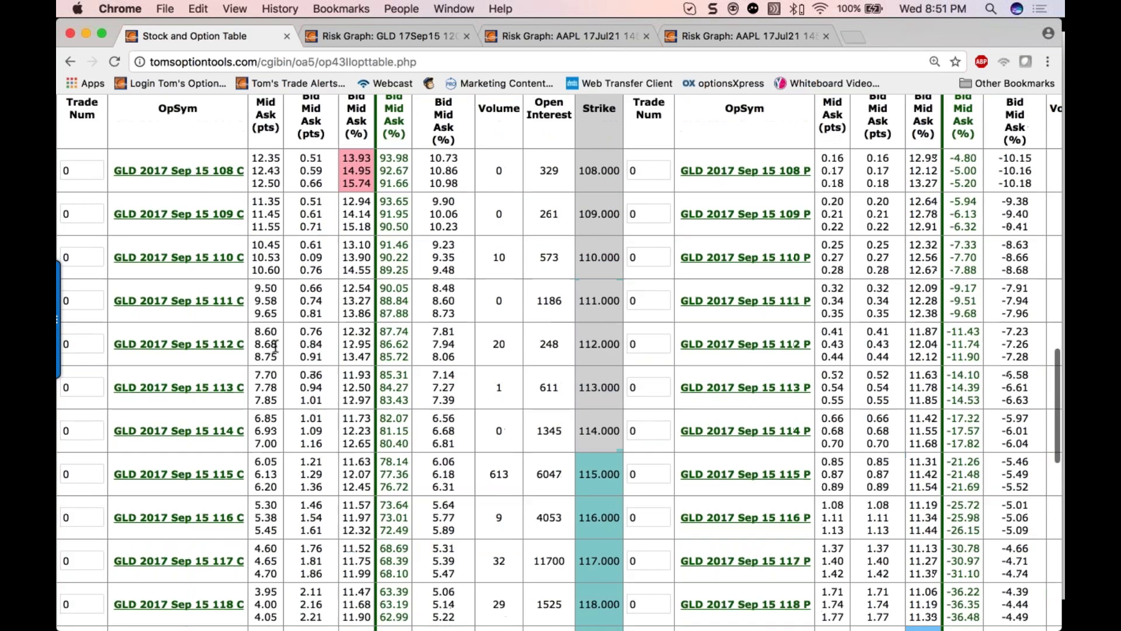
scroll(275, 345, up, 10)
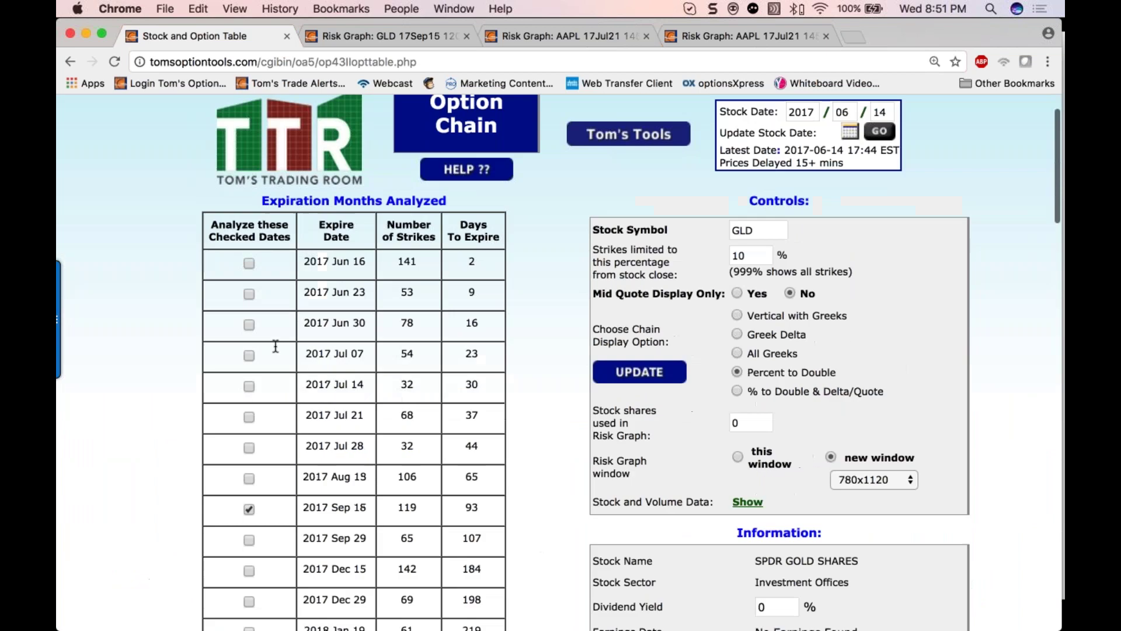
scroll(275, 346, down, 20)
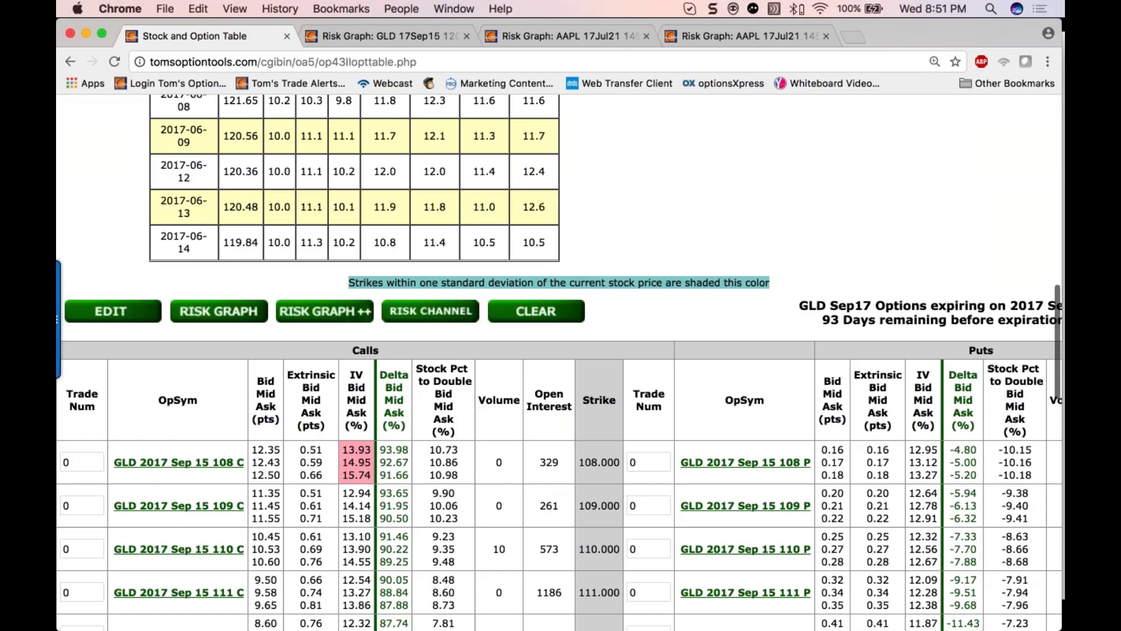
click(214, 315)
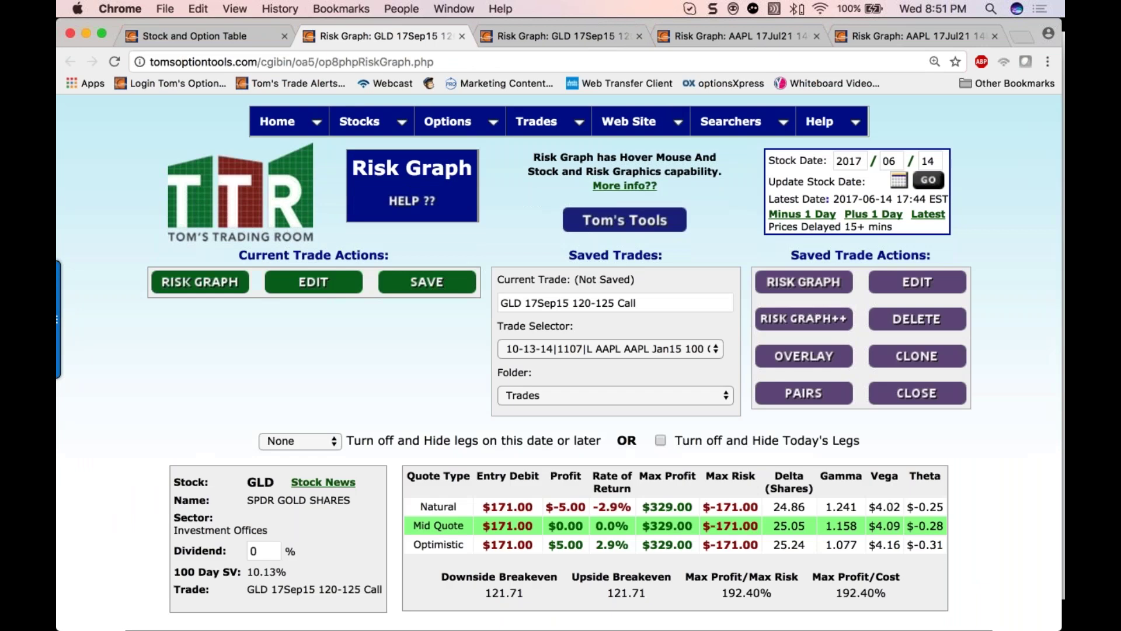
Examine the GLD 120-125 call spread's legs, its profit curves by stock price, and the GLD implied volatility charts
scroll(558, 362, down, 5)
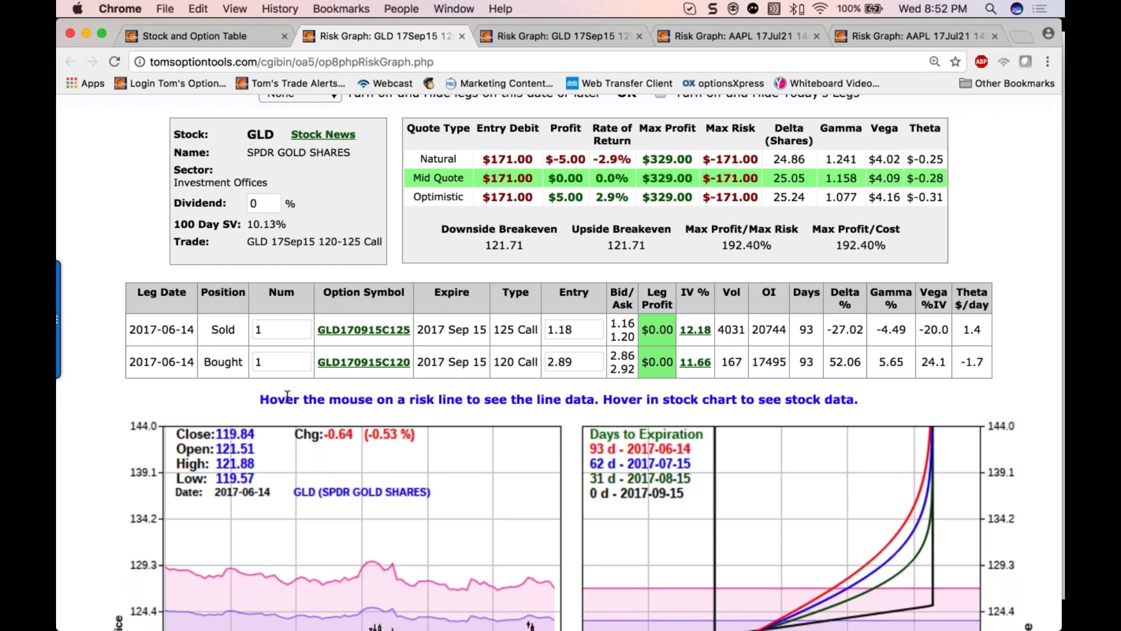
scroll(85, 461, down, 5)
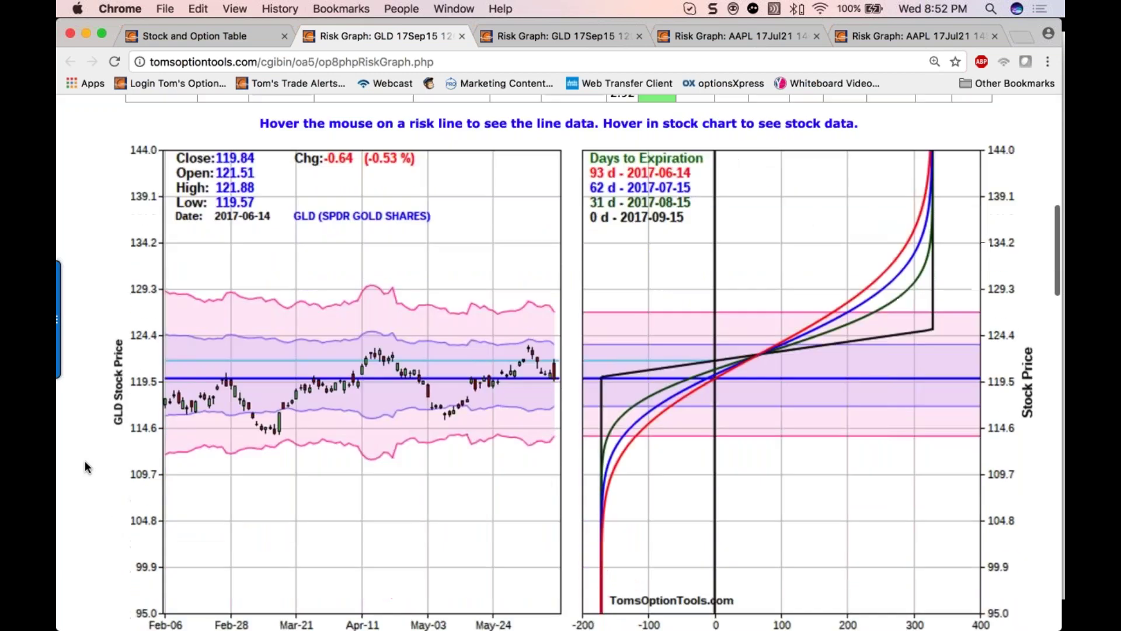
scroll(85, 461, down, 1)
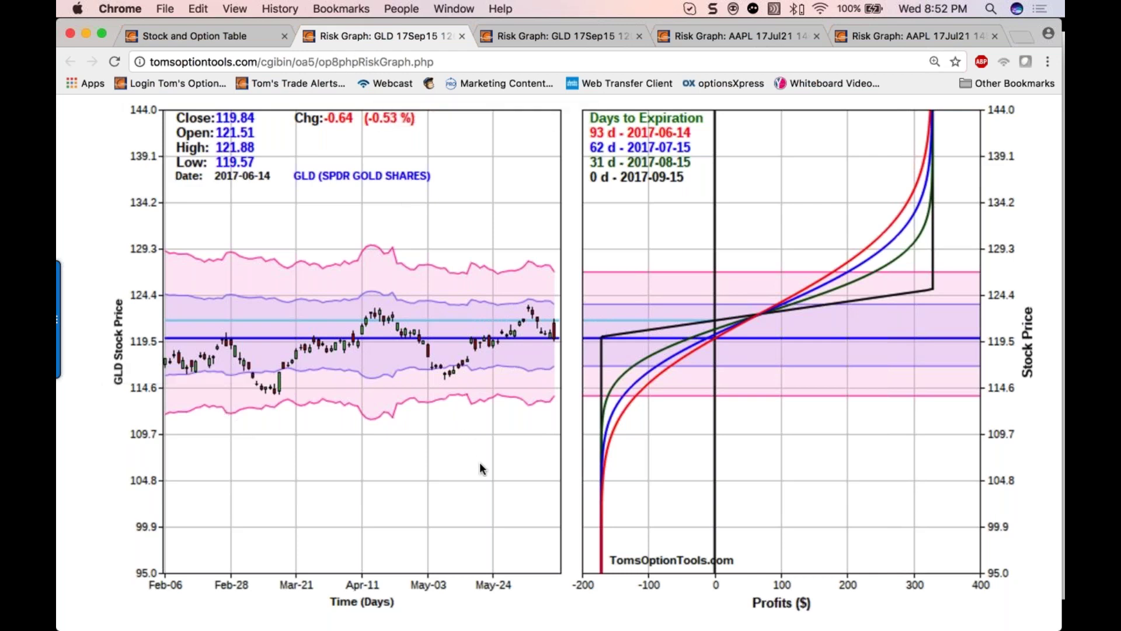
scroll(479, 462, up, 2)
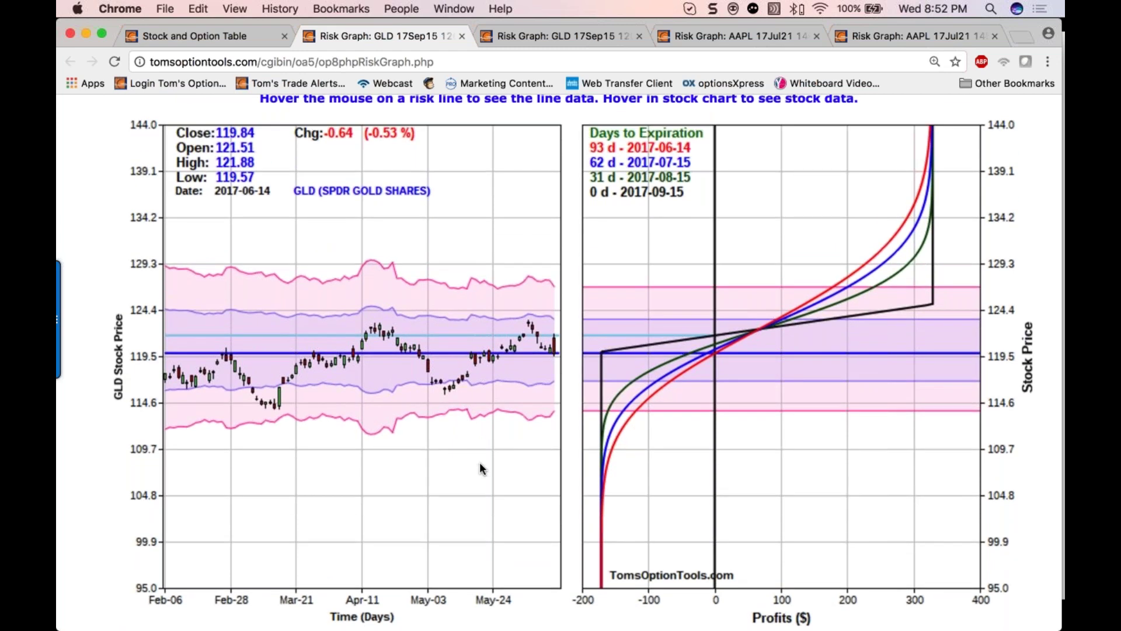
scroll(480, 468, down, 10)
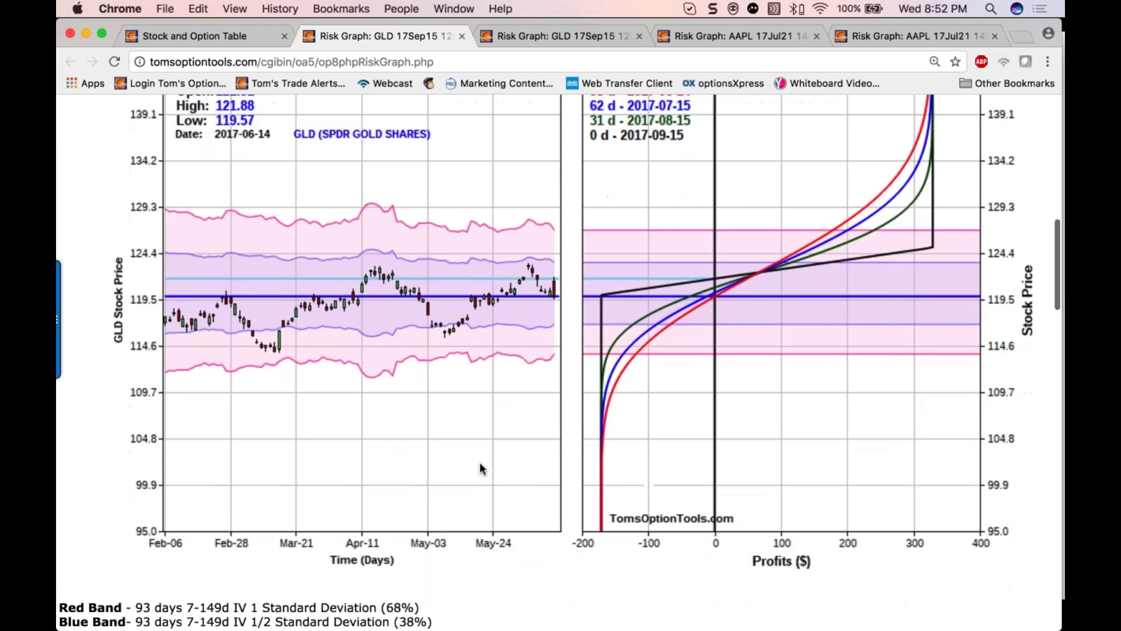
scroll(480, 467, up, 1)
scroll(479, 467, down, 2)
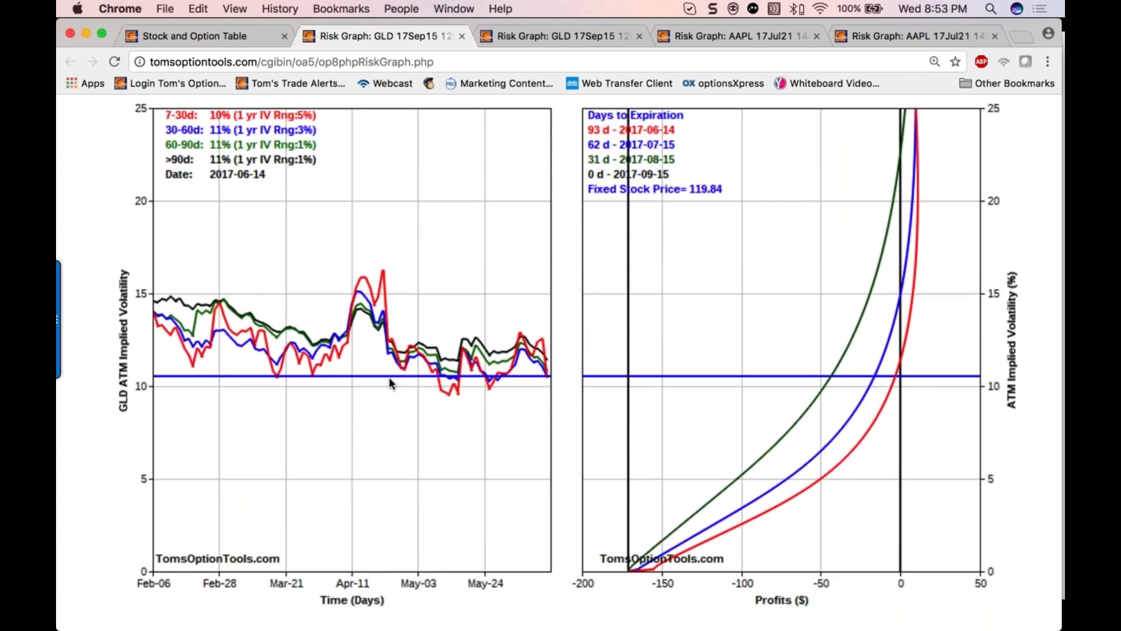
scroll(389, 379, up, 1)
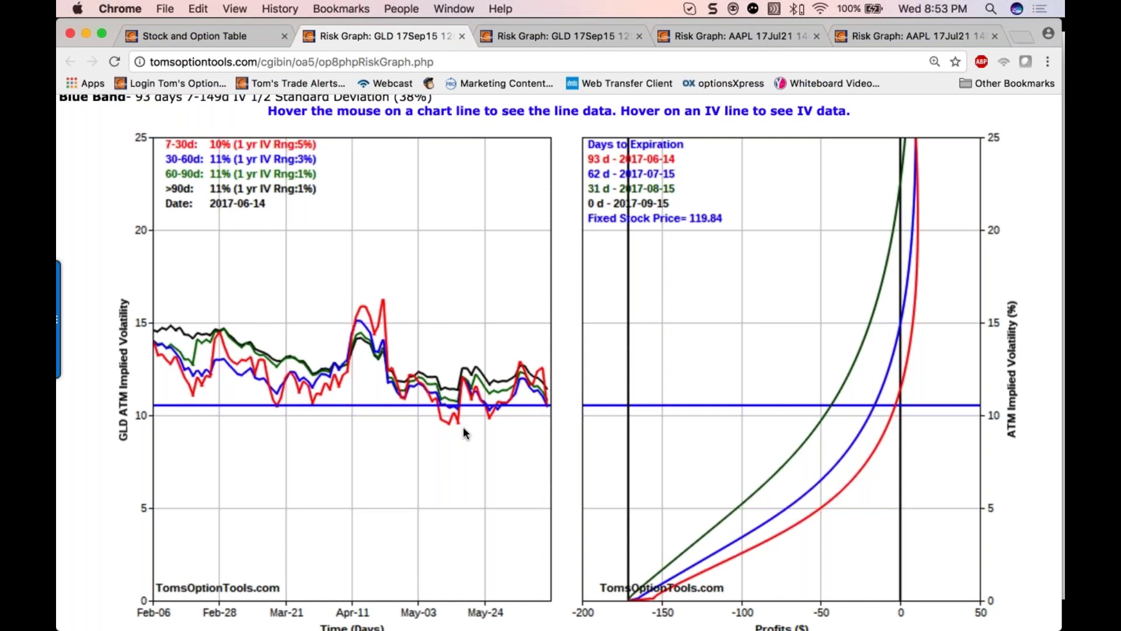
scroll(464, 429, up, 6)
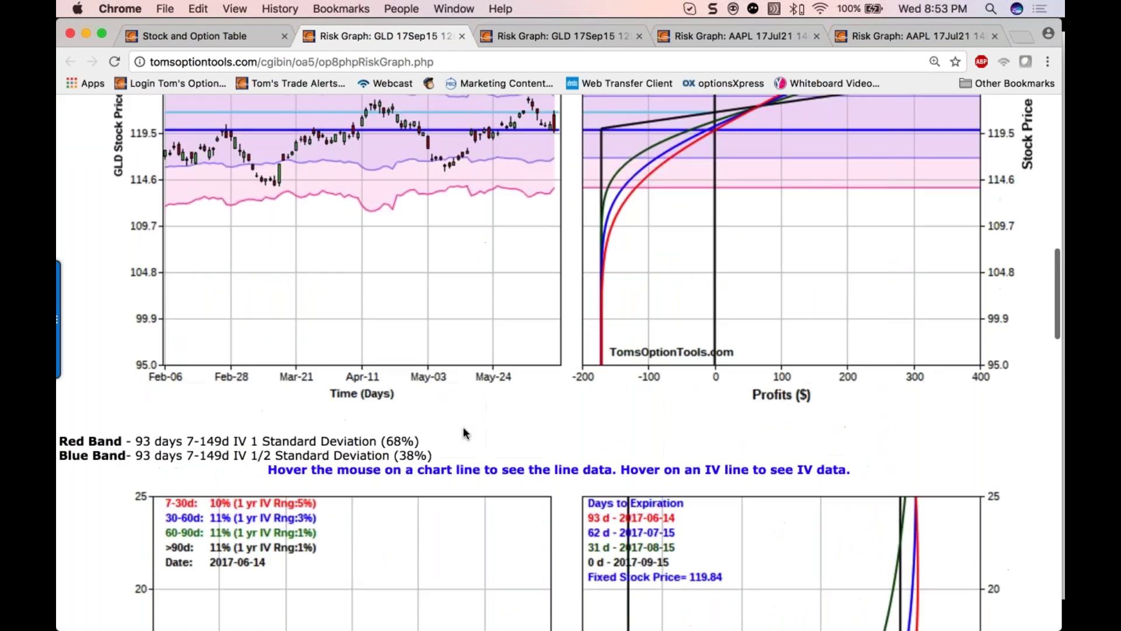
scroll(464, 434, up, 2)
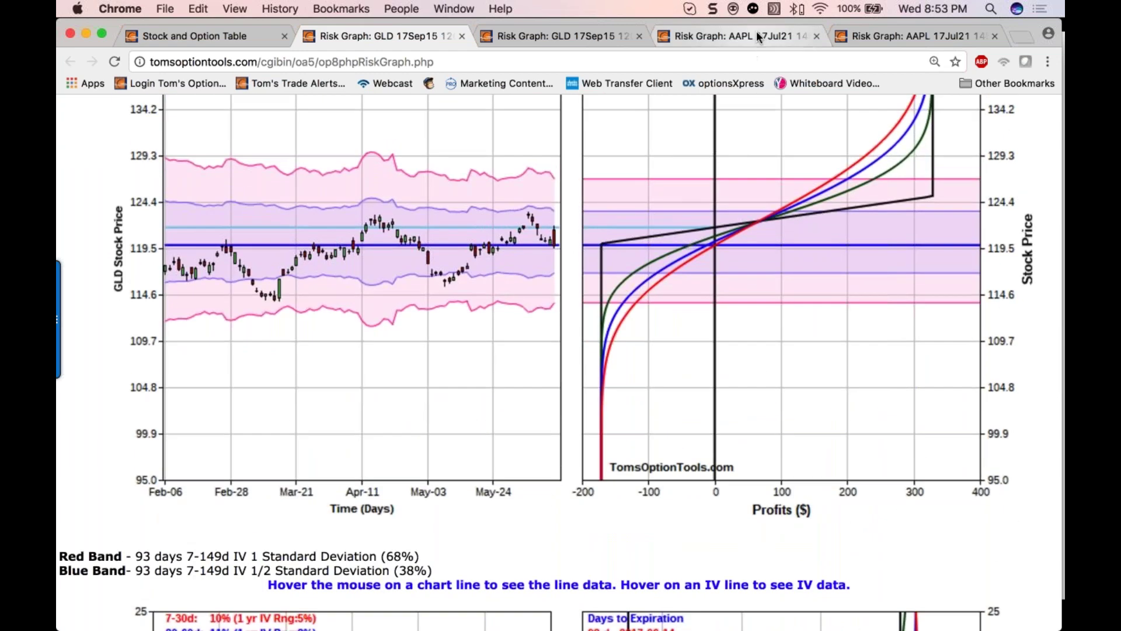
Switch to the AAPL 145-155 call spread risk graph and examine AAPL's implied volatility history and price chart
click(757, 34)
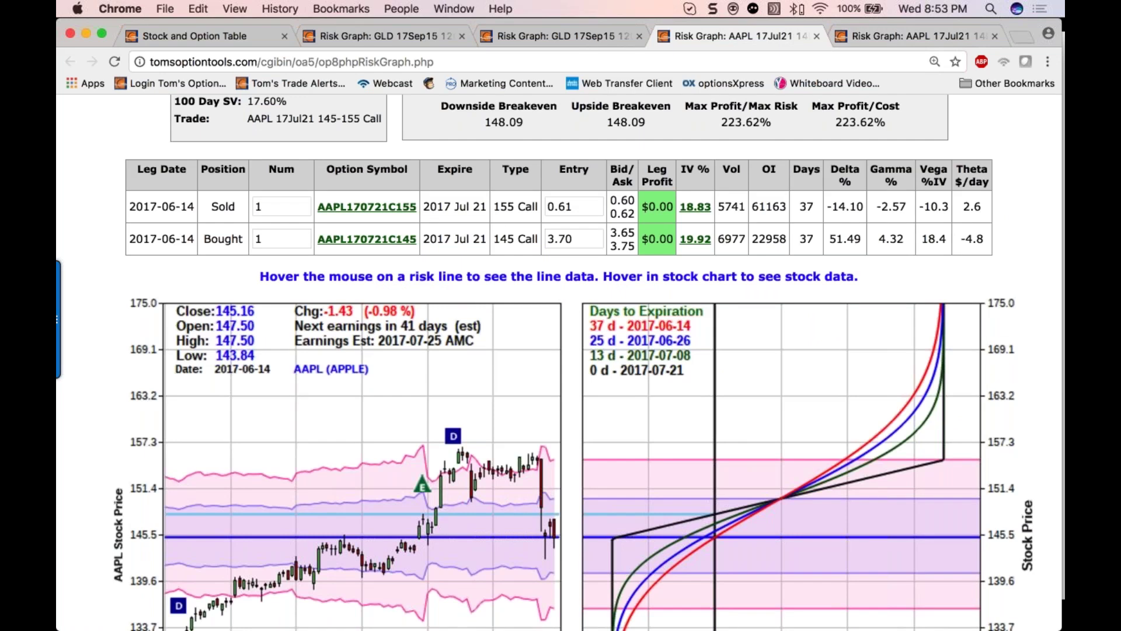
scroll(587, 362, down, 14)
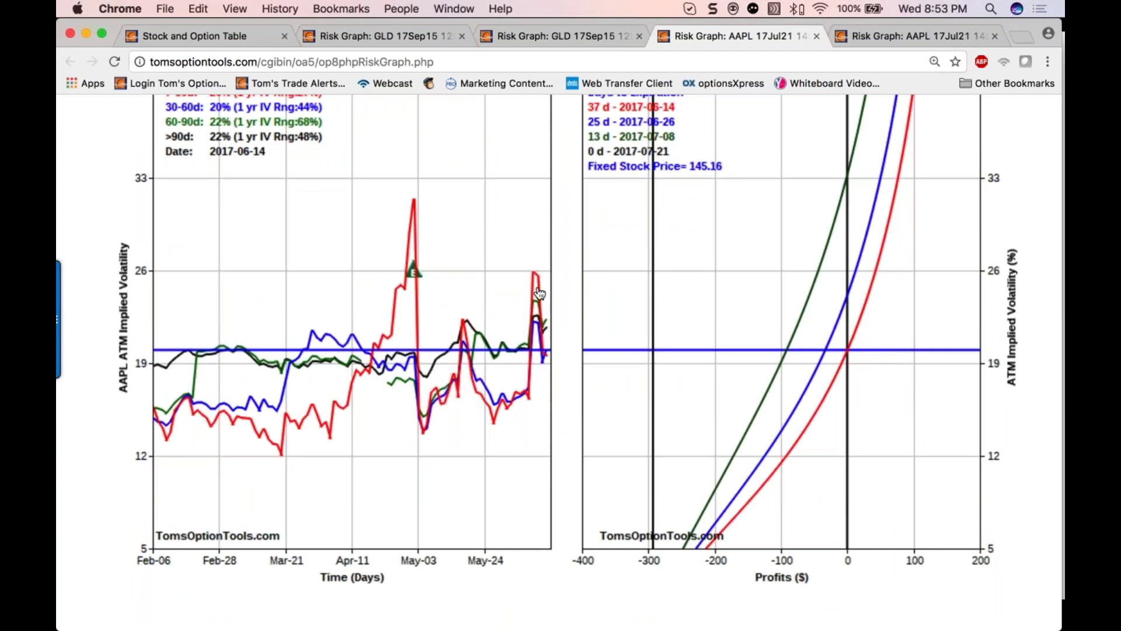
mouse_move(546, 364)
scroll(534, 295, up, 1)
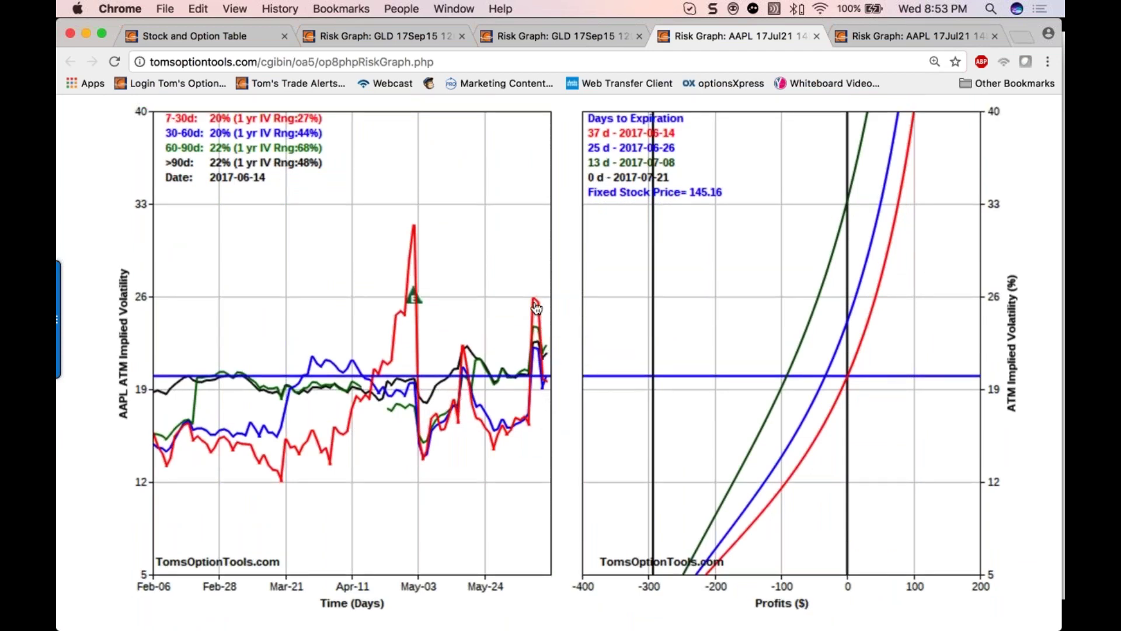
mouse_move(528, 420)
scroll(465, 324, up, 15)
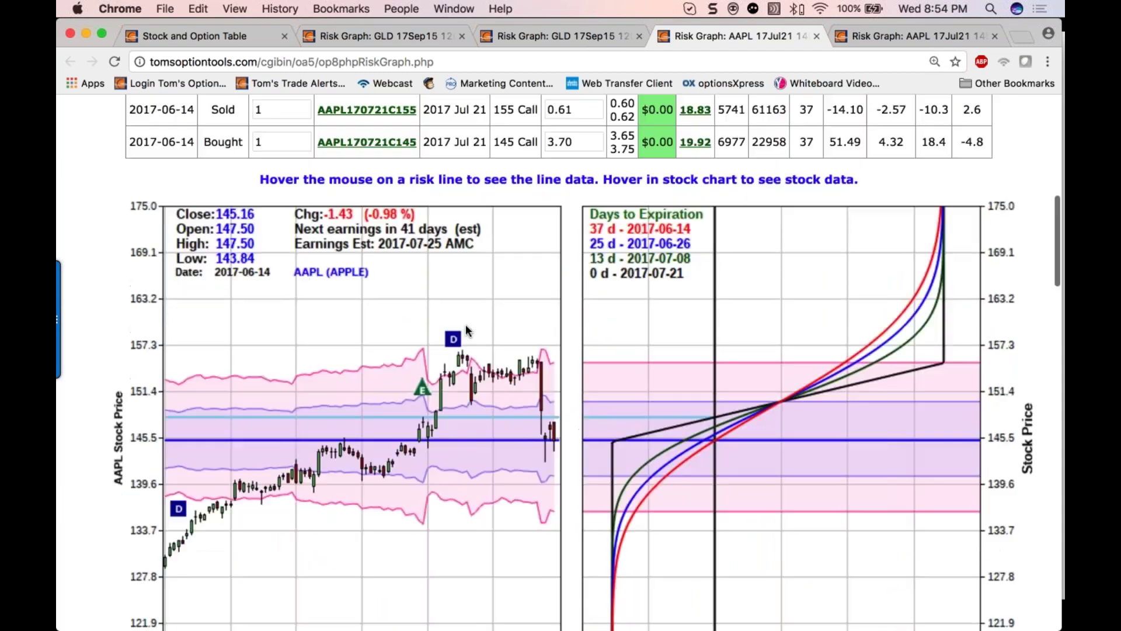
scroll(465, 324, down, 1)
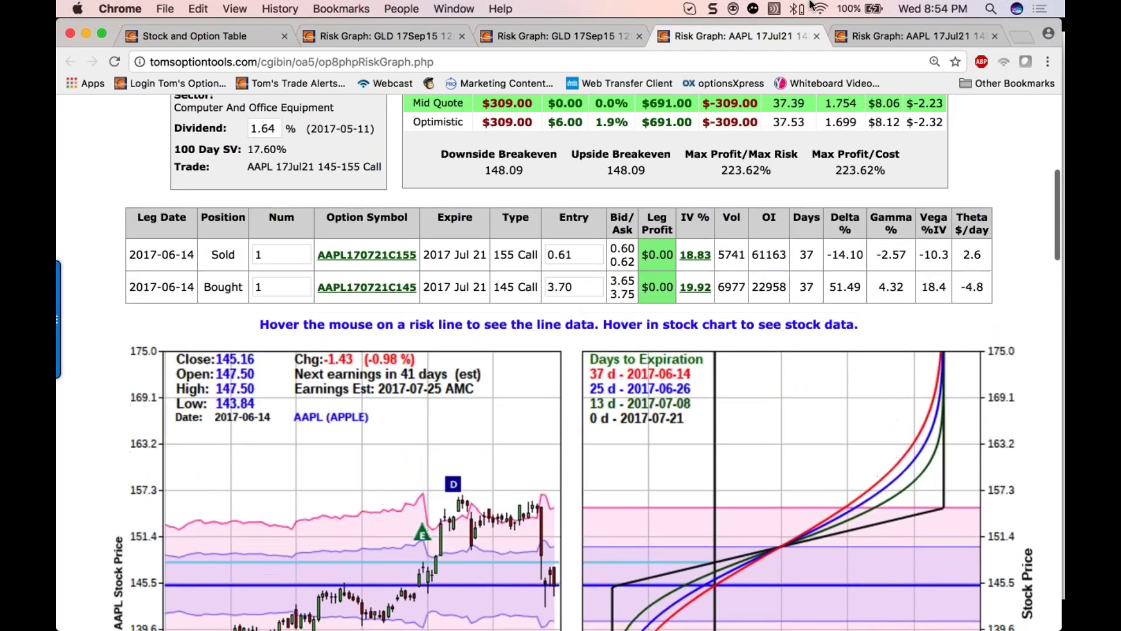
Compare the cost, maximum risk and Greeks of the AAPL 145 call with those of the AAPL 145-155 call spread
click(876, 35)
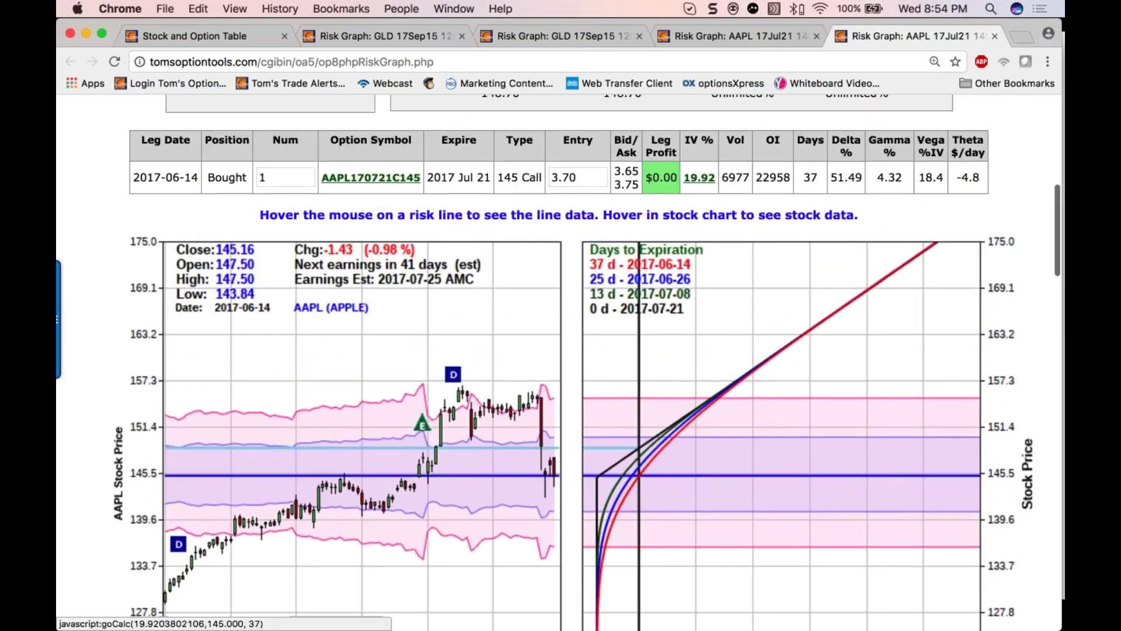
scroll(560, 362, up, 4)
scroll(560, 362, down, 3)
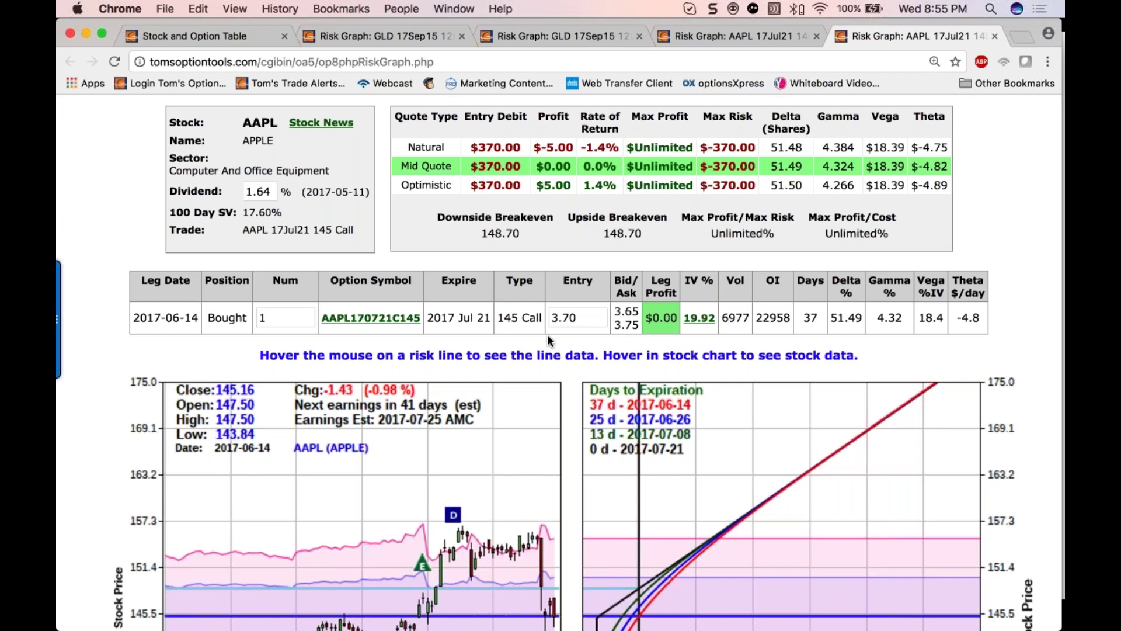
scroll(547, 334, up, 2)
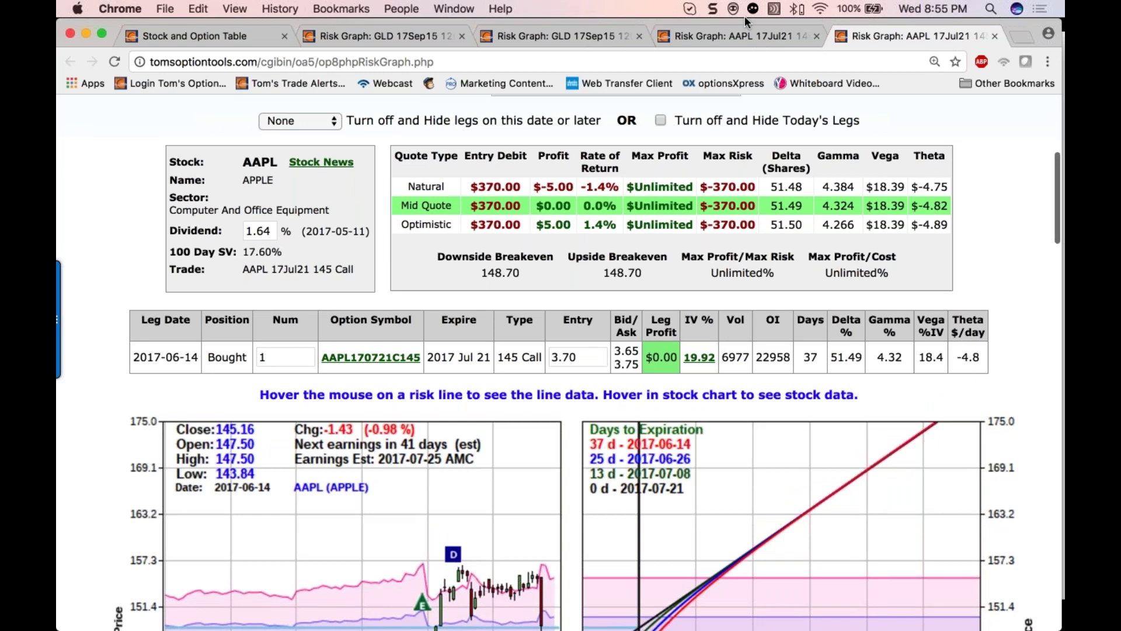
key(ctrl+shift+Tab)
scroll(574, 306, up, 2)
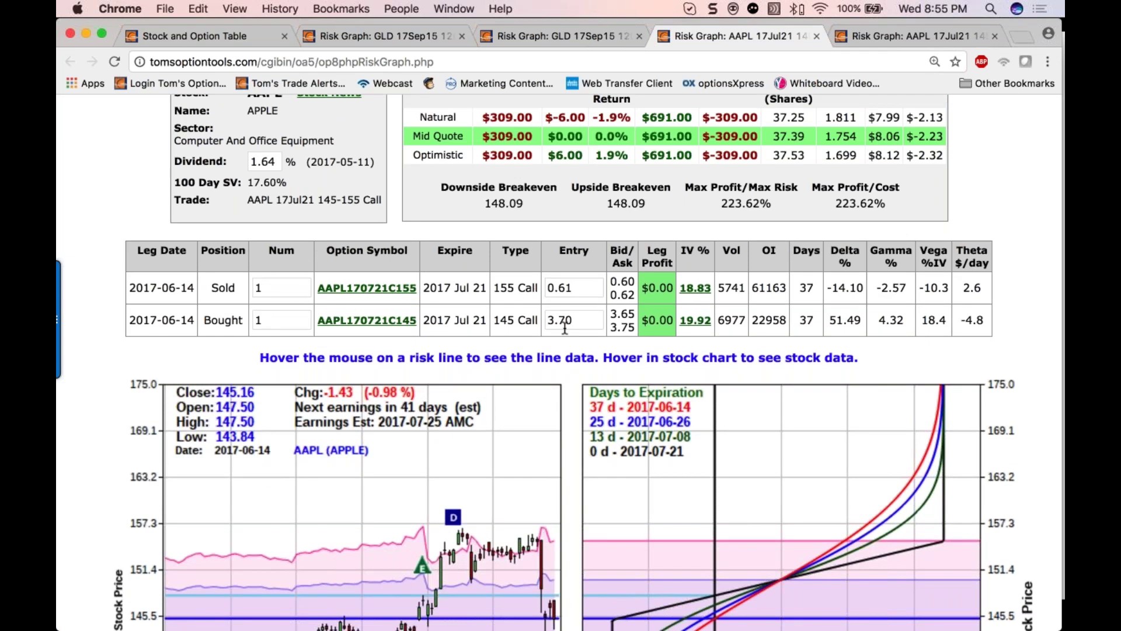
Compare the GLD 2017 Sep 15 120 call with the 120-125 call spread, examining their legs, costs, Greeks and risk curves
scroll(564, 327, up, 2)
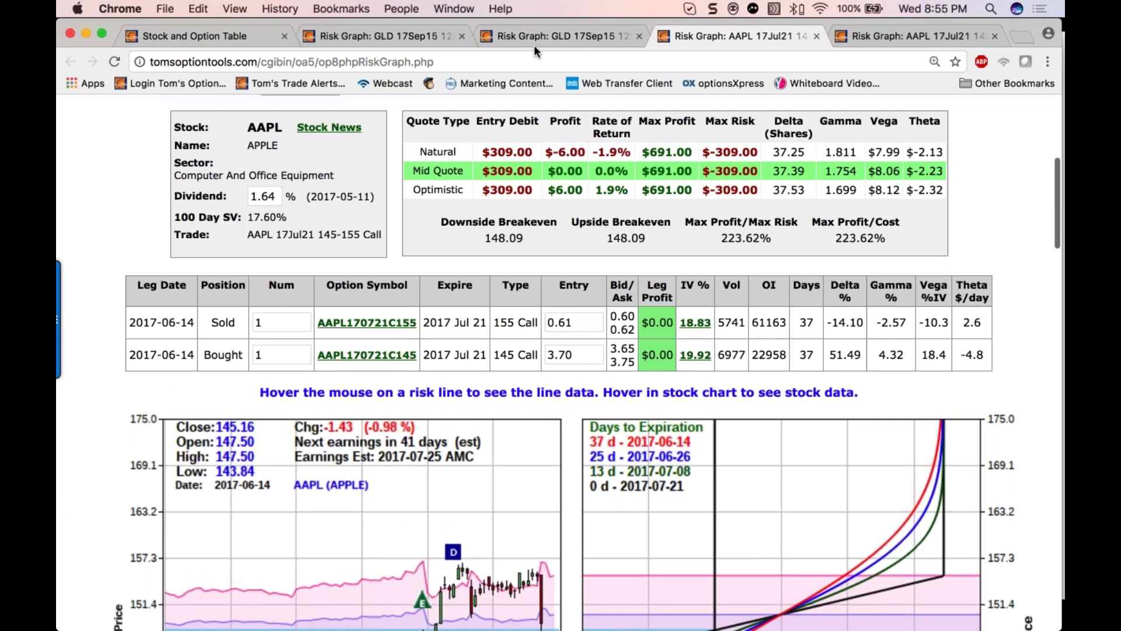
click(531, 36)
scroll(558, 362, down, 5)
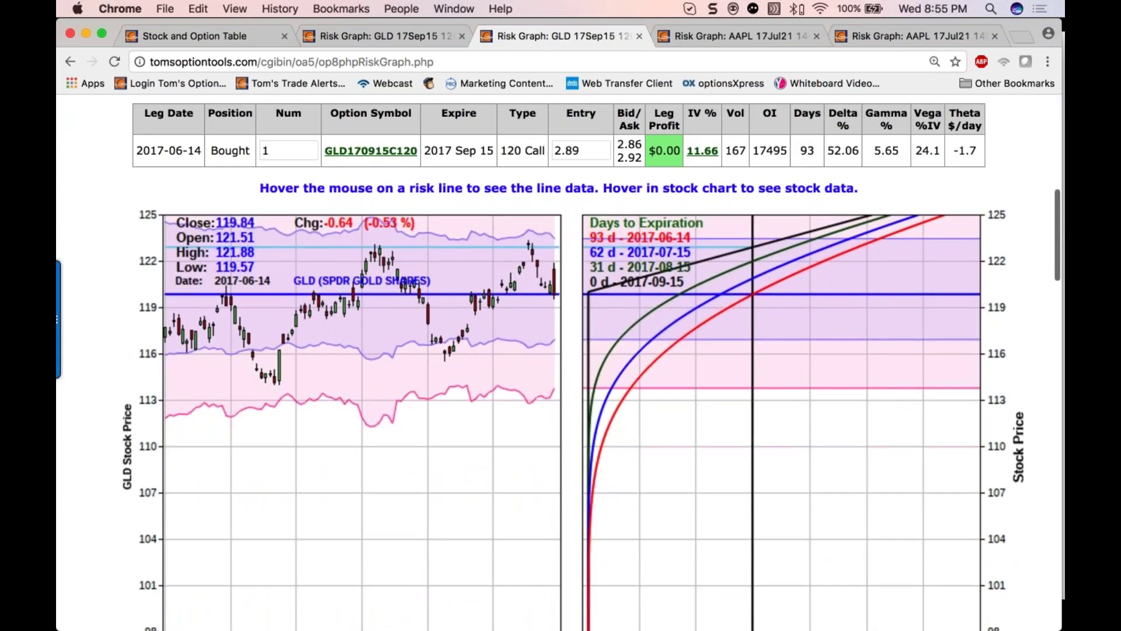
scroll(564, 184, up, 3)
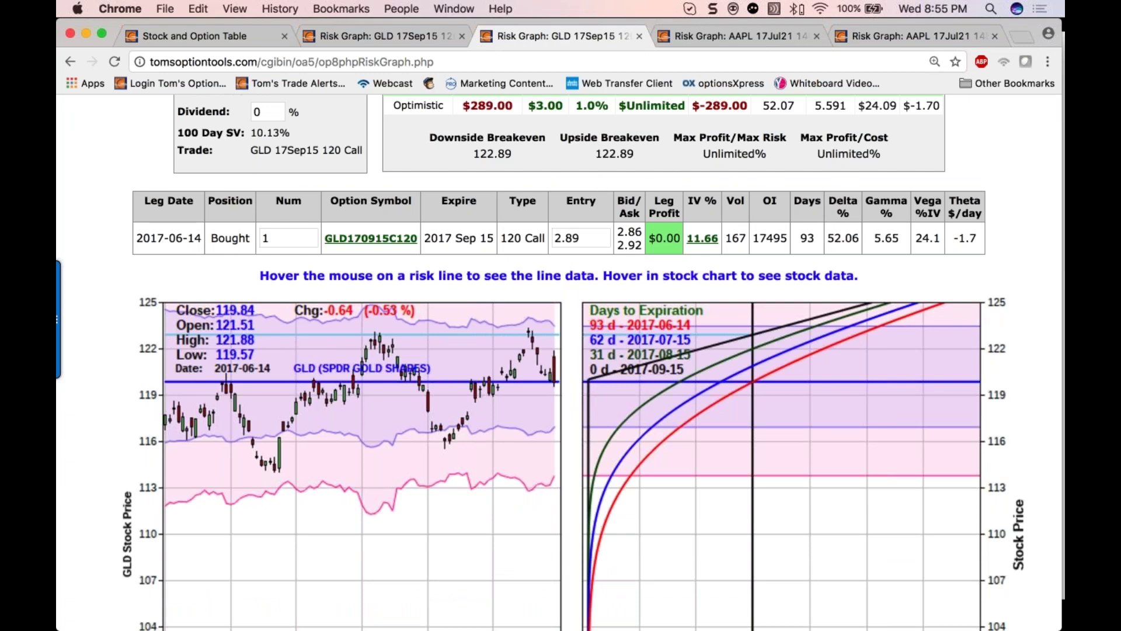
click(391, 34)
scroll(558, 356, down, 1)
scroll(558, 361, up, 5)
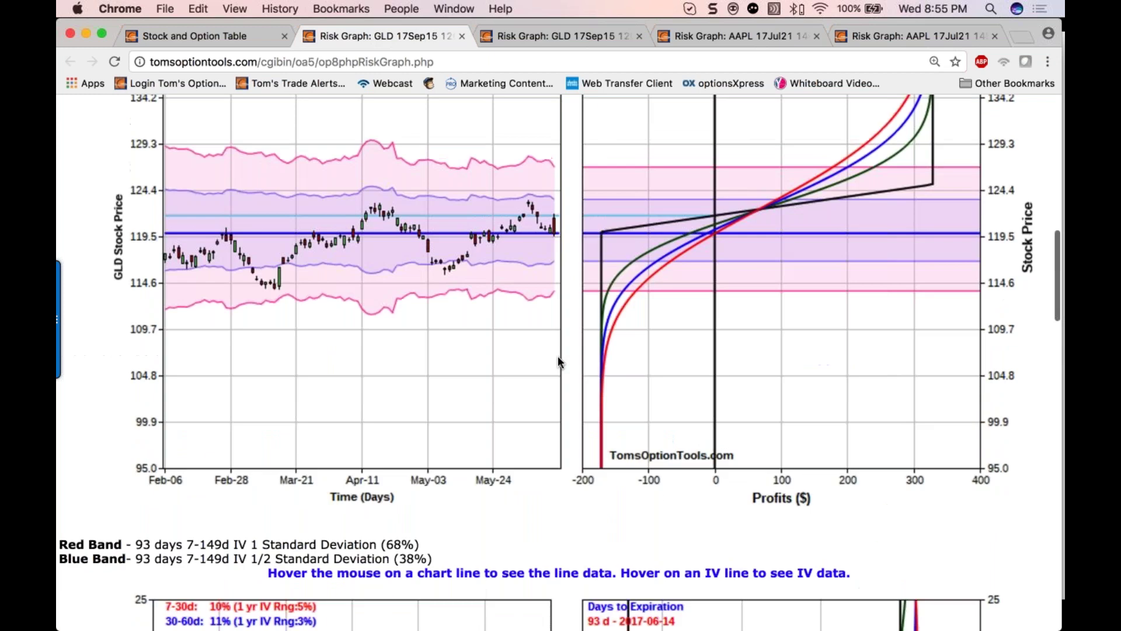
scroll(558, 362, down, 1)
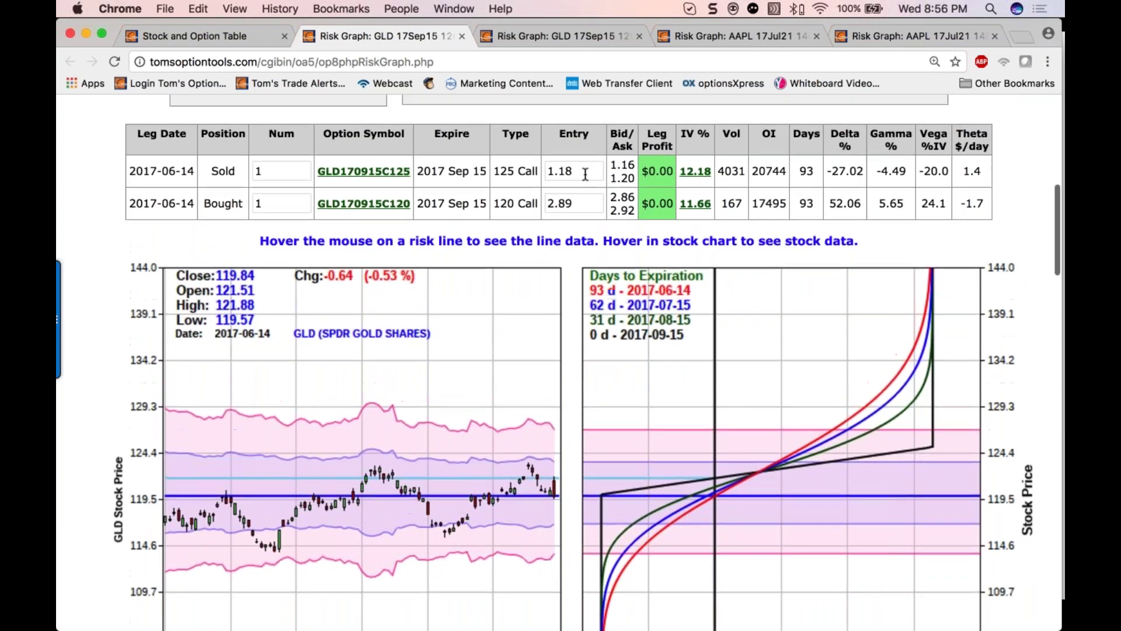
scroll(585, 174, up, 5)
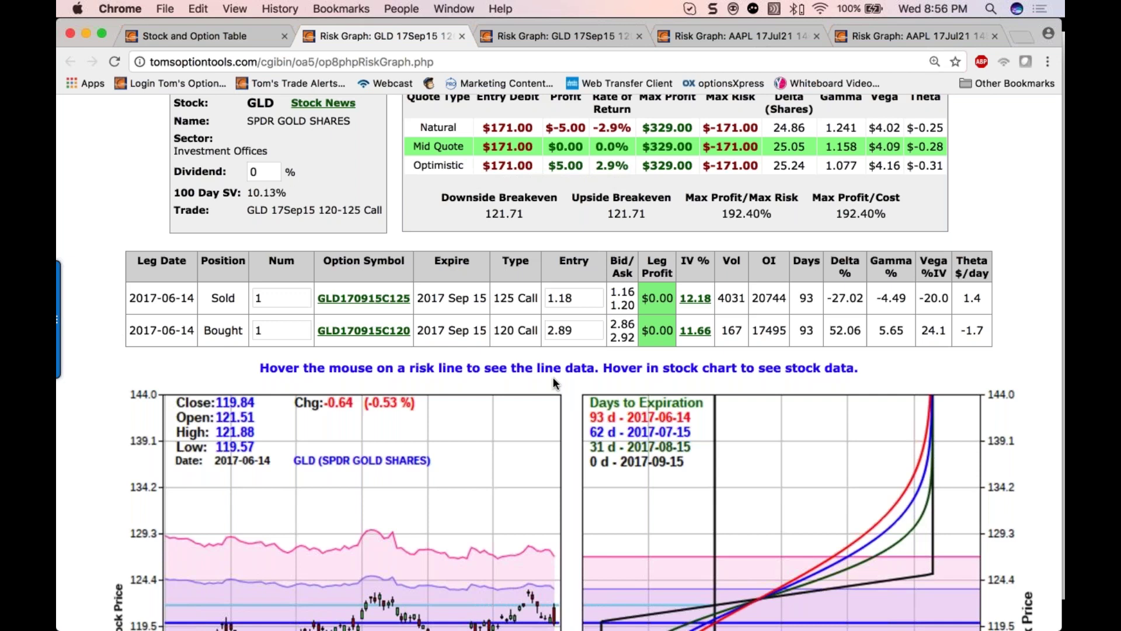
Switch to the PowerPoint slide show and look through the Questions and Market Overview slides
key(Right)
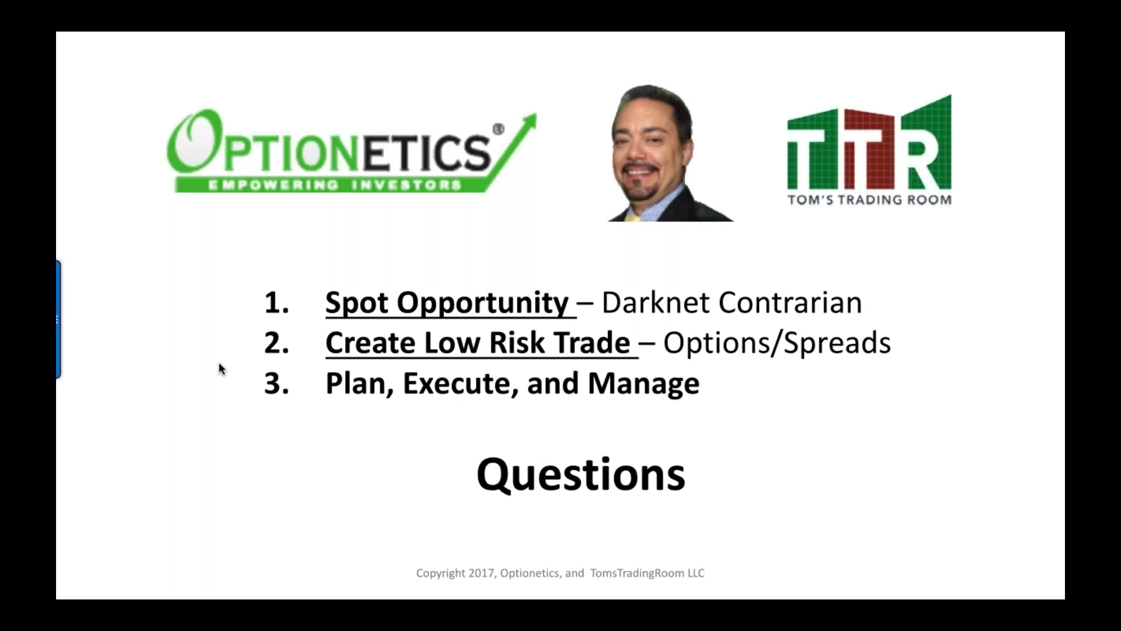
click(281, 423)
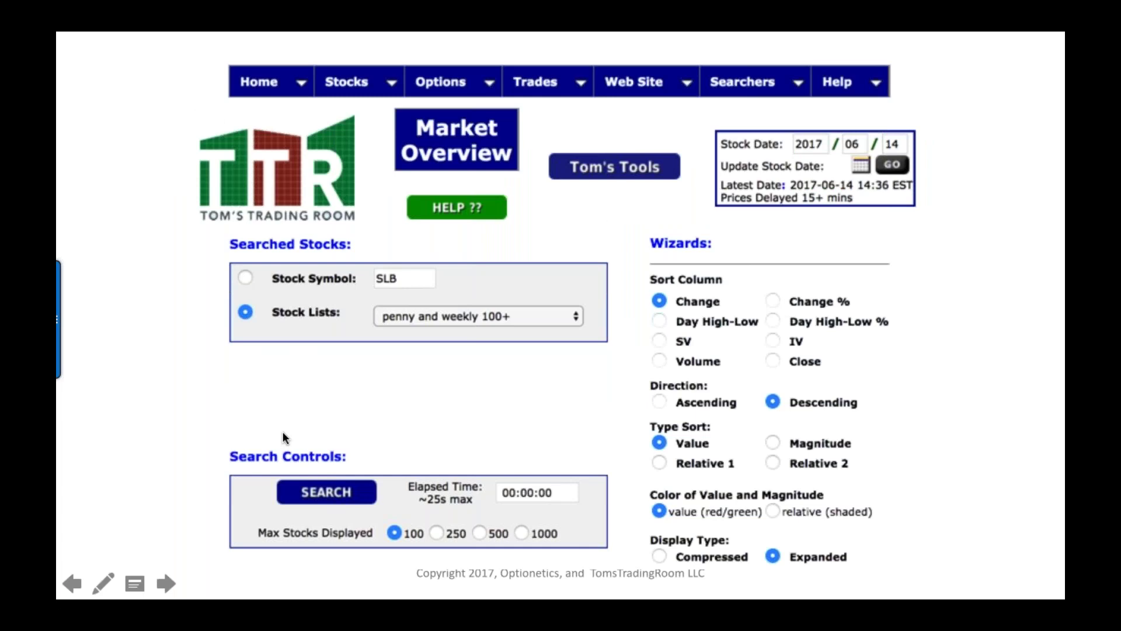
click(187, 366)
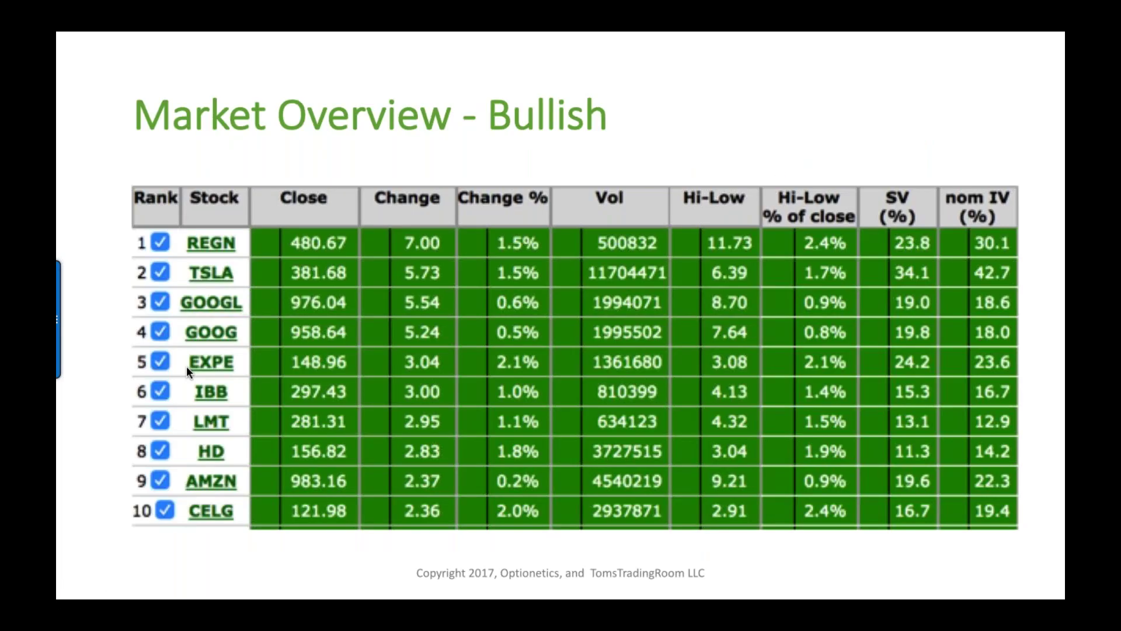
click(186, 366)
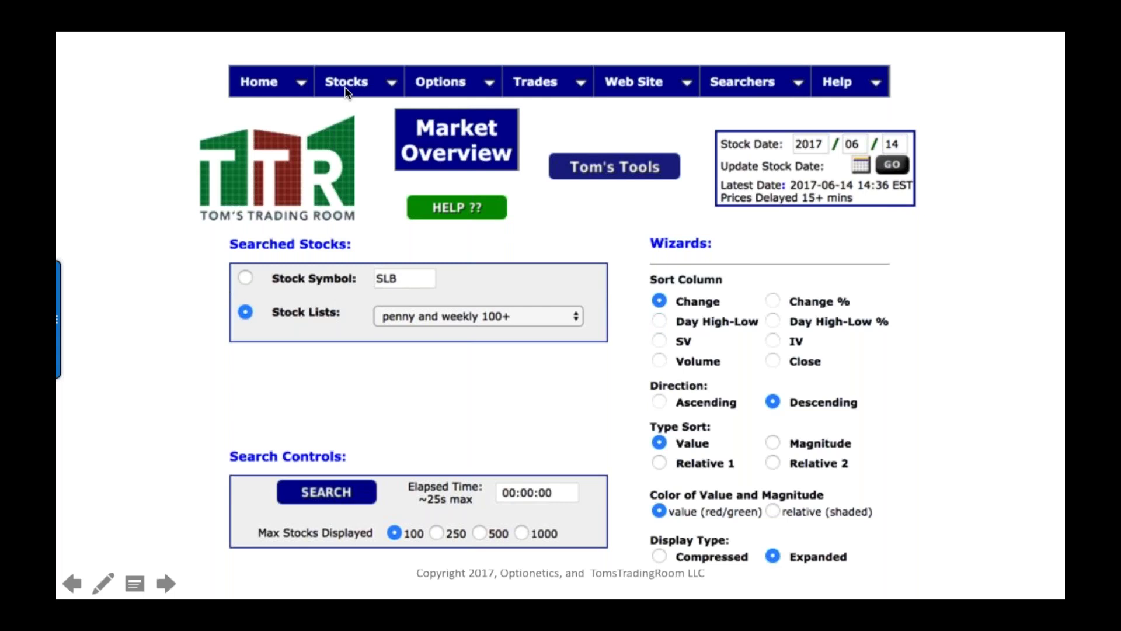
Switch back to Chrome and open the Market Overview stock analysis tool in place of the GLD spread risk graph
key(ctrl+Up)
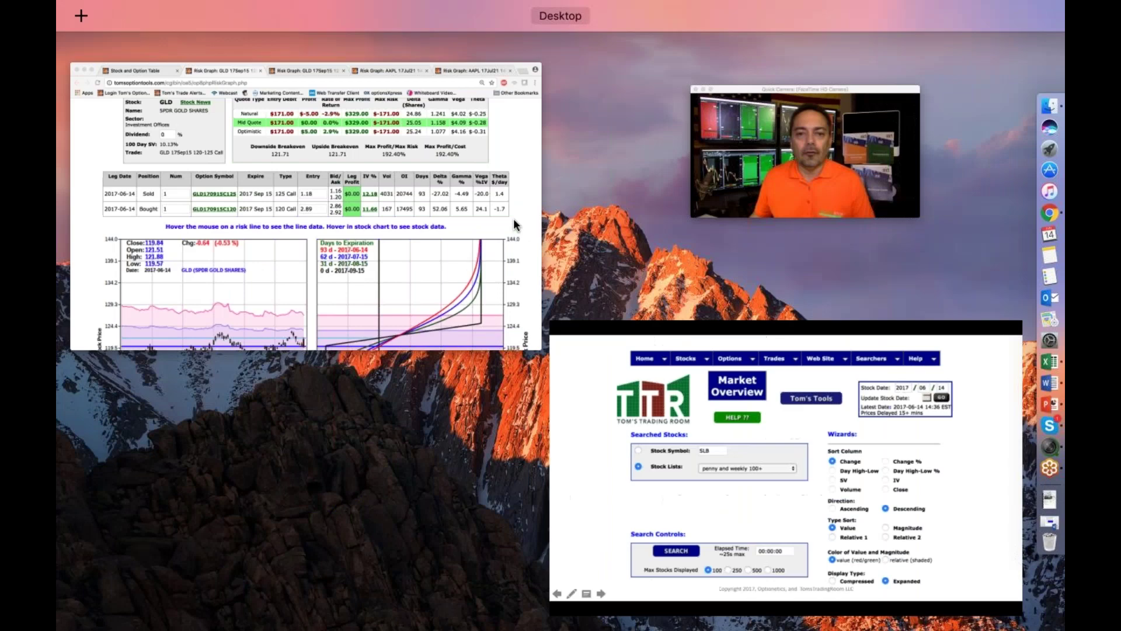
click(412, 219)
scroll(559, 362, up, 10)
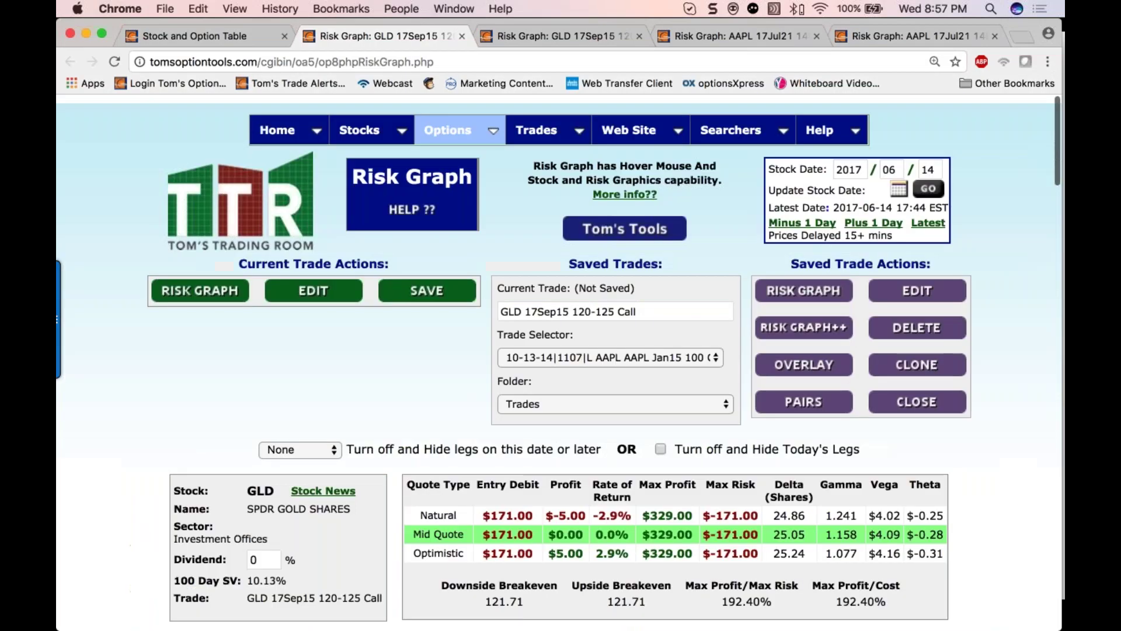
click(359, 122)
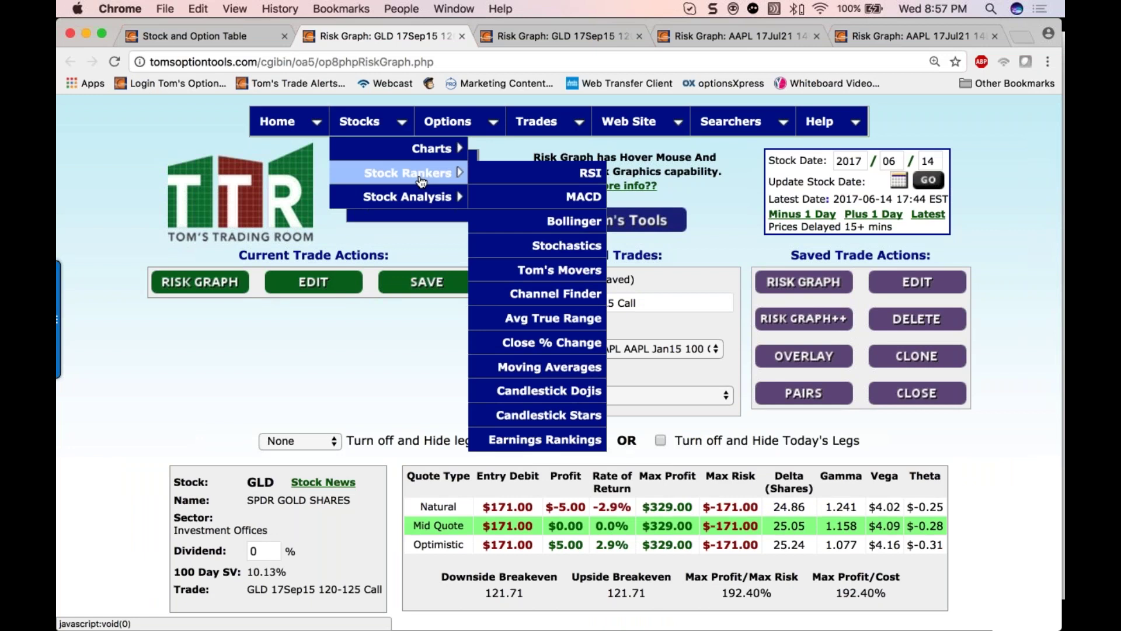
mouse_move(422, 197)
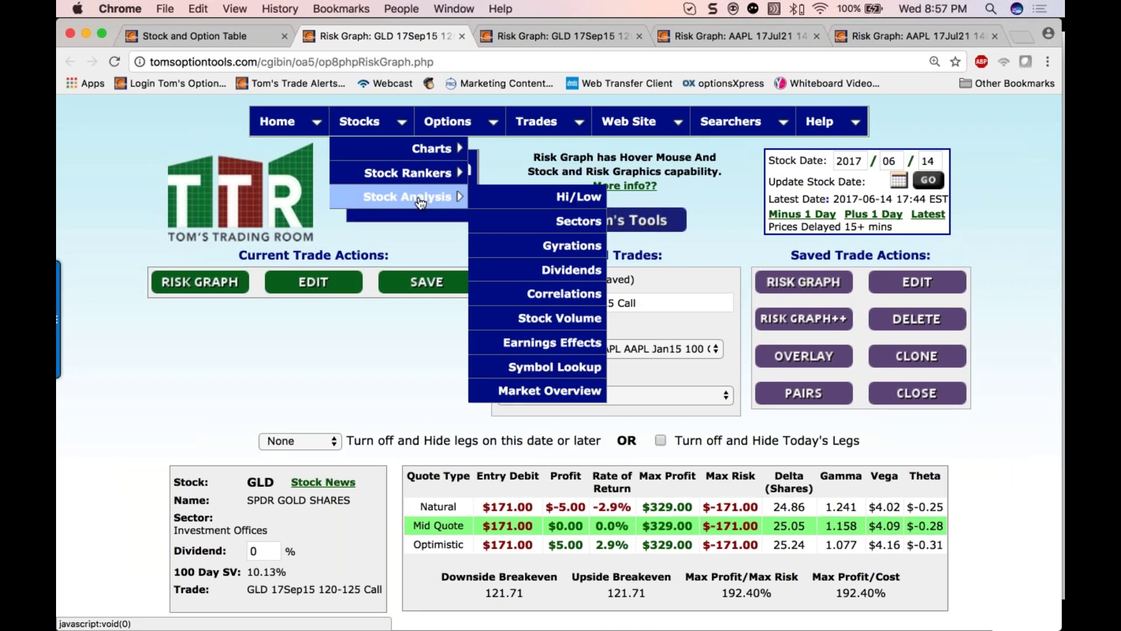
click(542, 393)
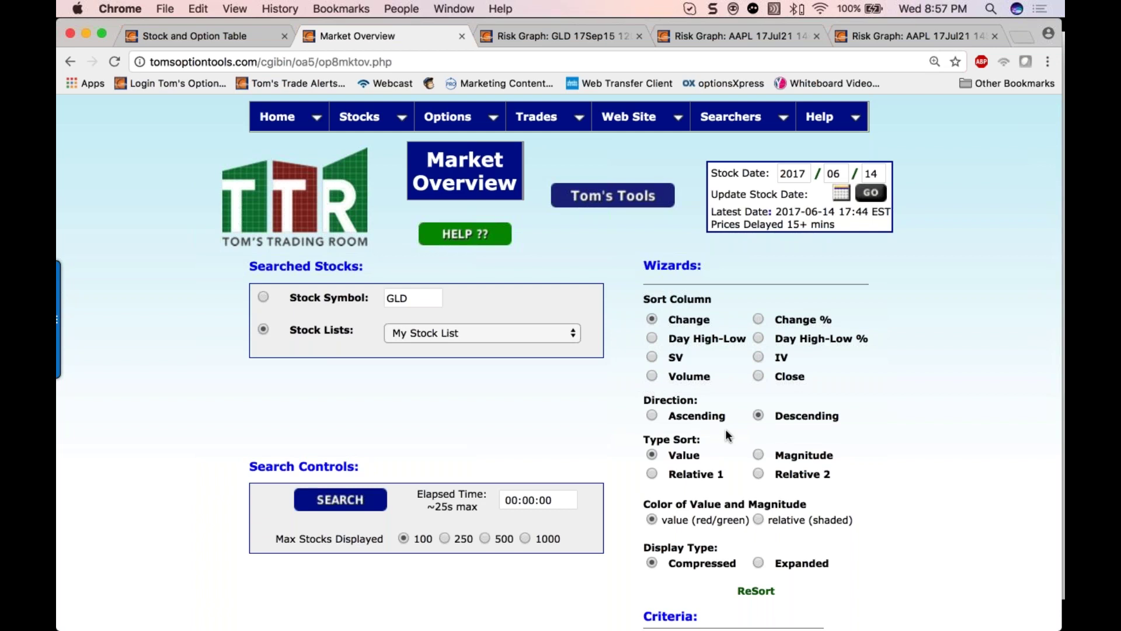
Show the Market Overview wizard criteria and review the interval, price, volume and threshold settings
scroll(671, 543, down, 3)
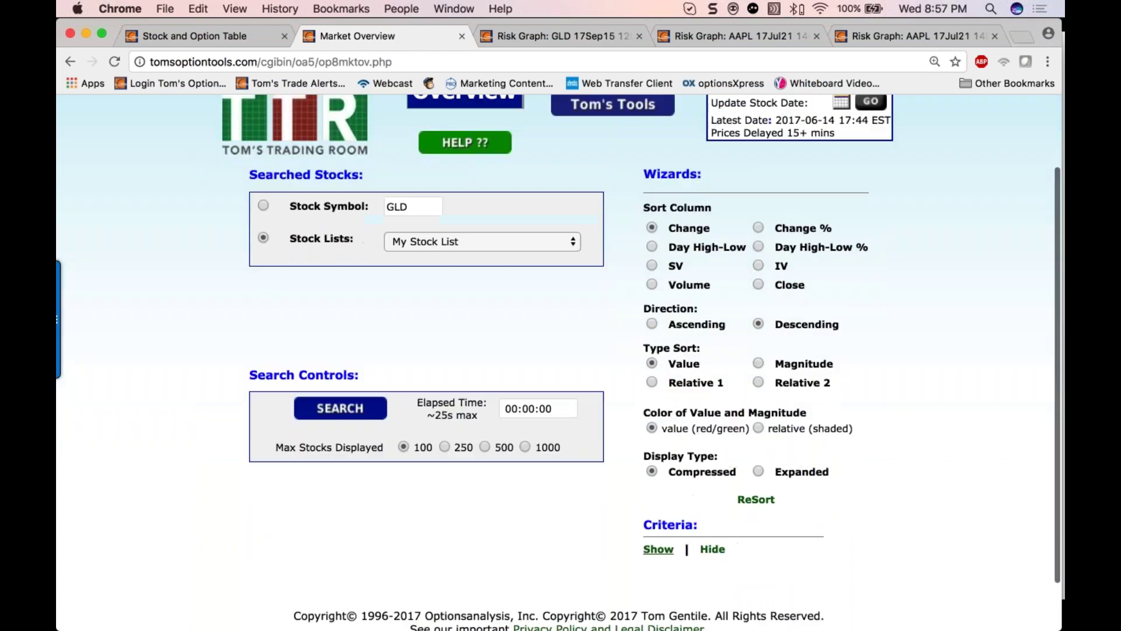
click(659, 550)
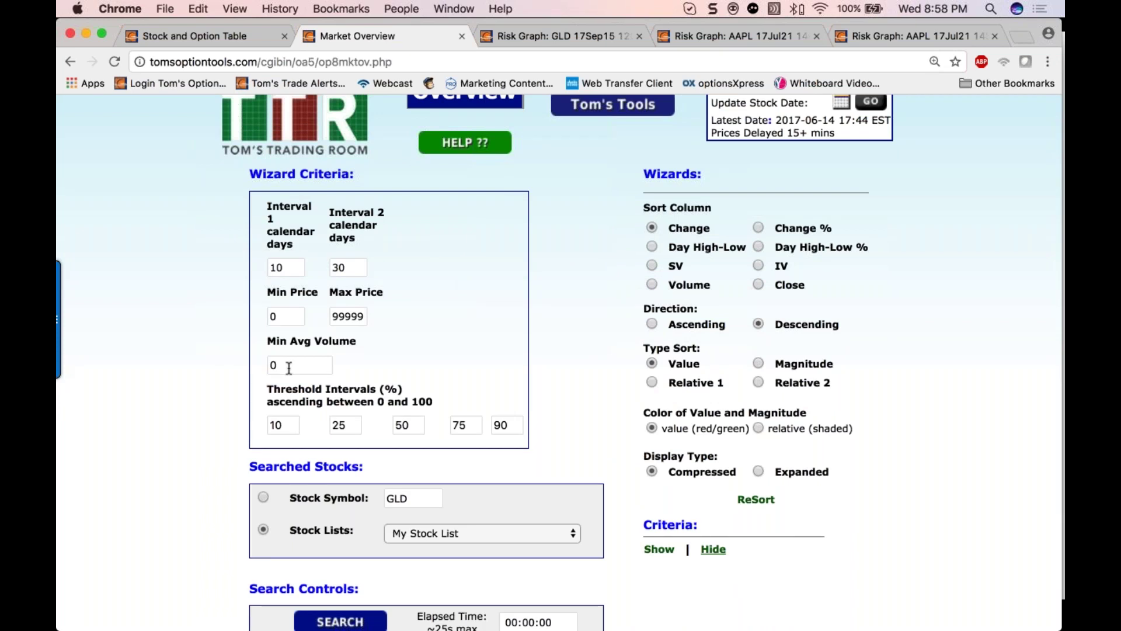
scroll(565, 327, up, 3)
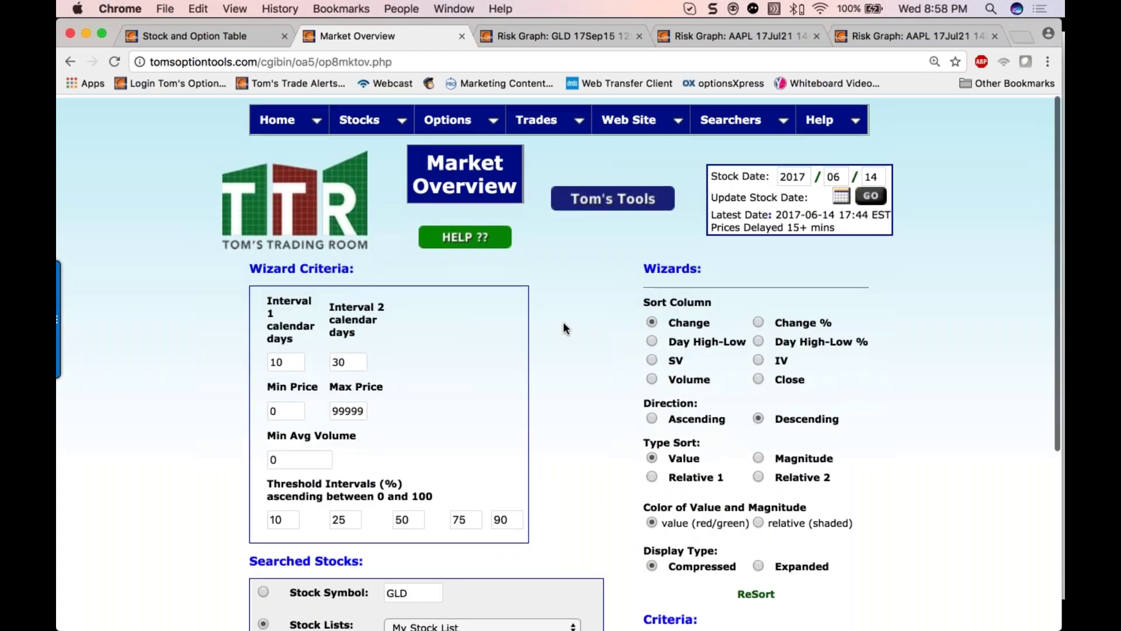
Switch to the PowerPoint slide show and advance to the "Market Overview - Bullish" slide
key(ctrl+Up)
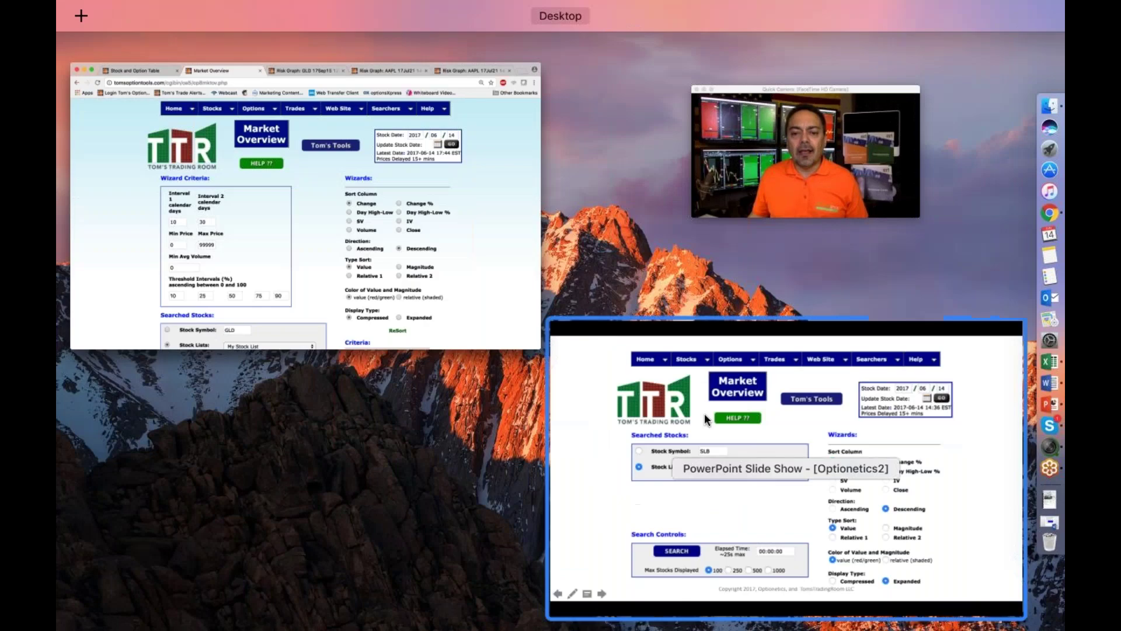
click(600, 440)
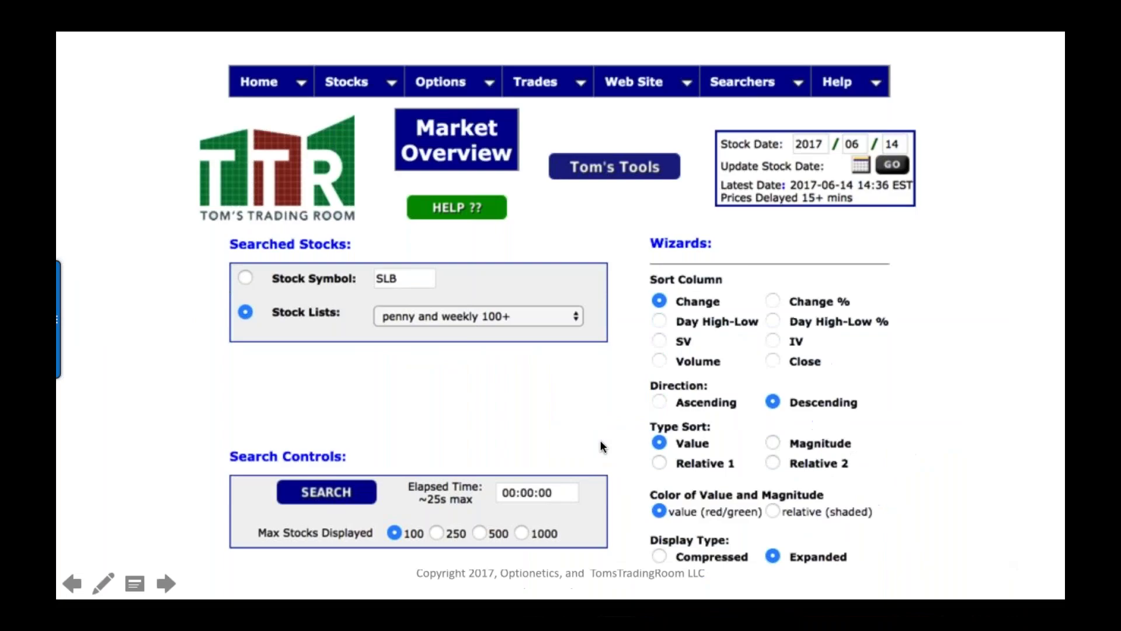
click(476, 410)
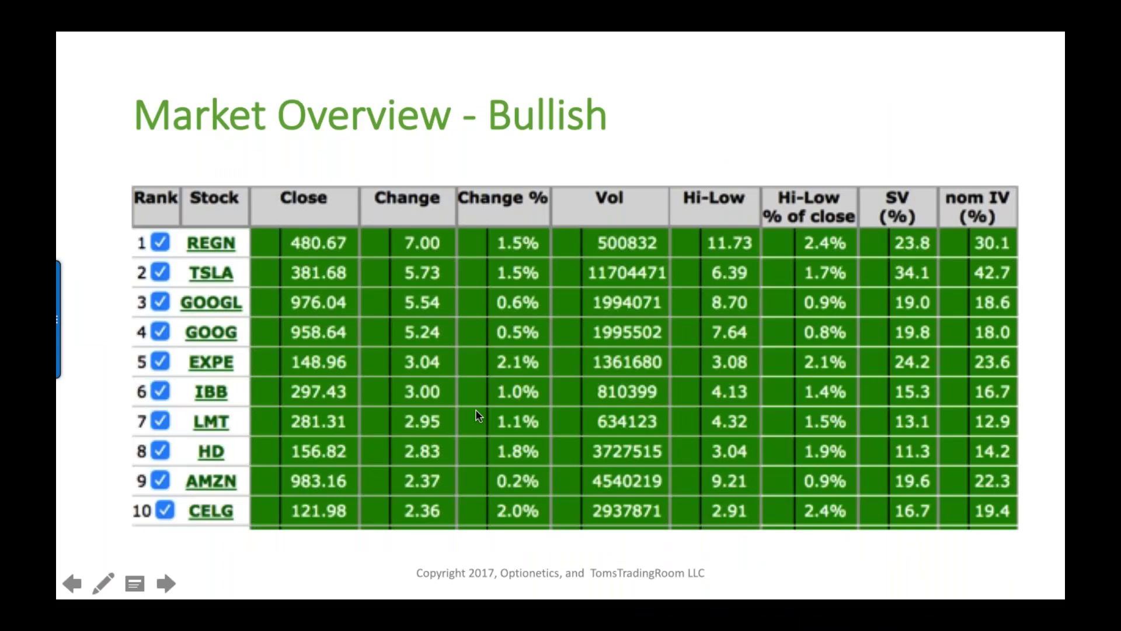
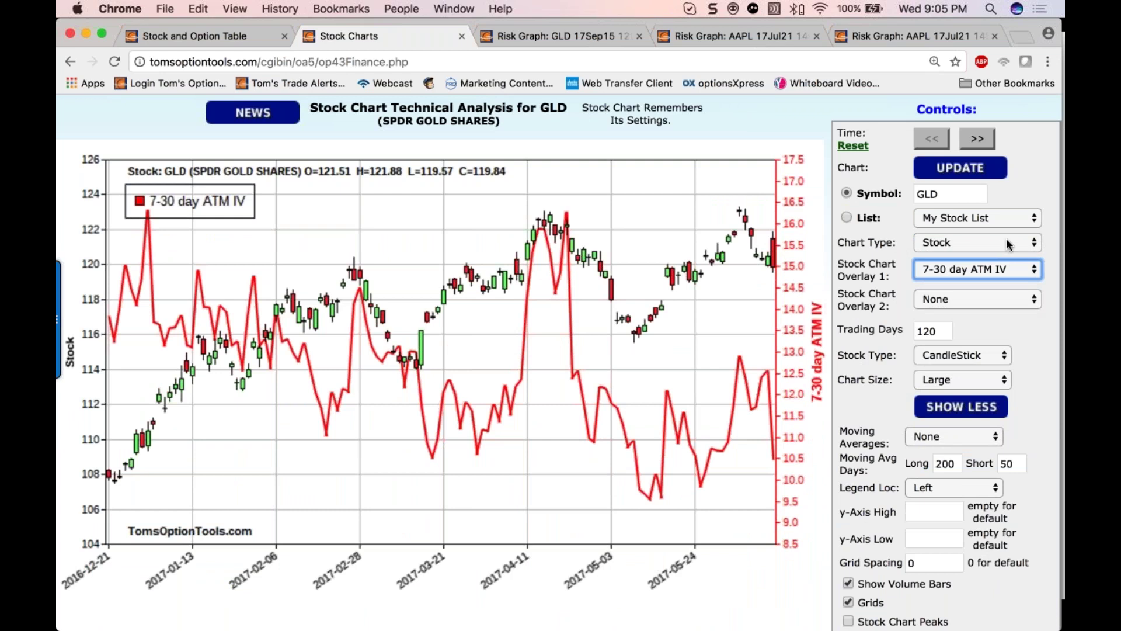
Change the GLD stock chart's type to Darknet and update the chart
click(967, 497)
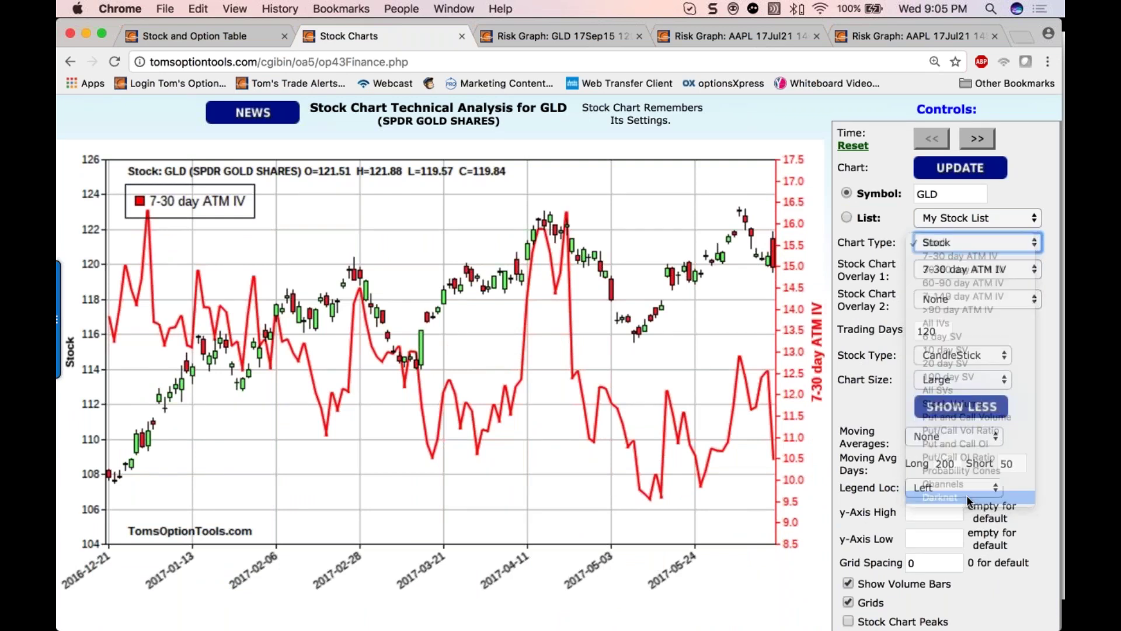
click(959, 169)
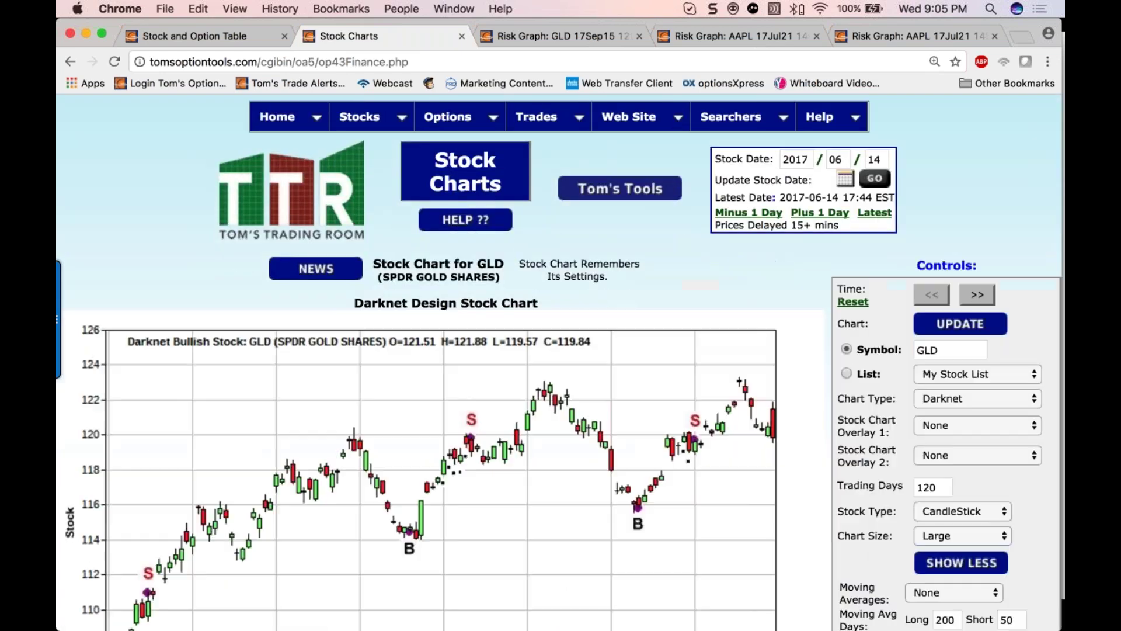
scroll(444, 409, down, 5)
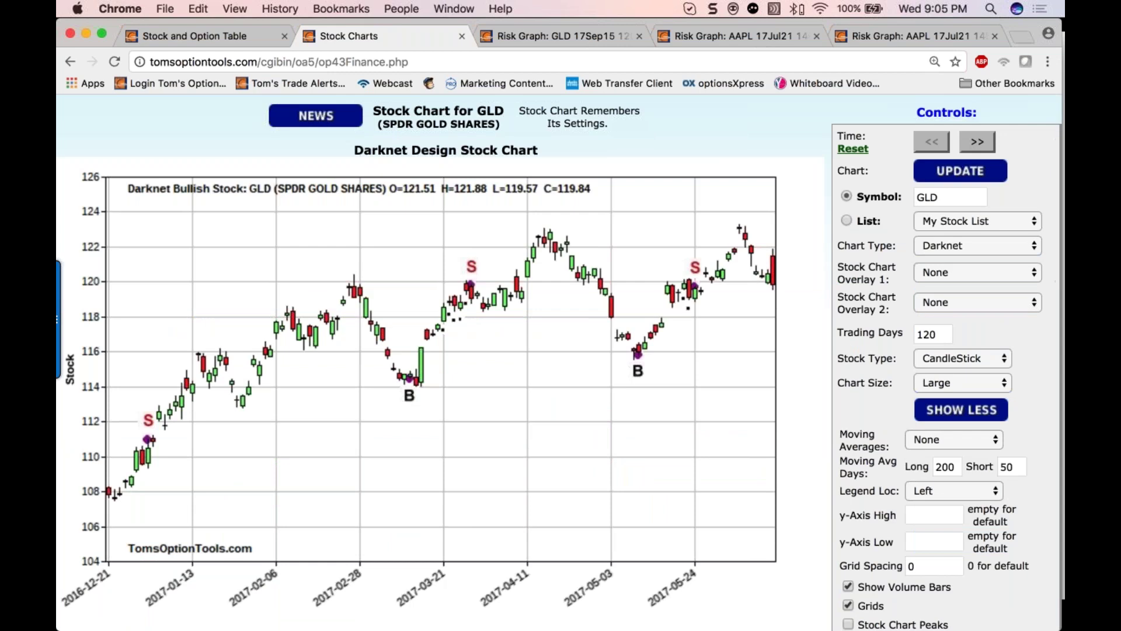
Set the GLD Darknet chart's range to 150 trading days, update it and examine its buy and sell signals
double_click(932, 334)
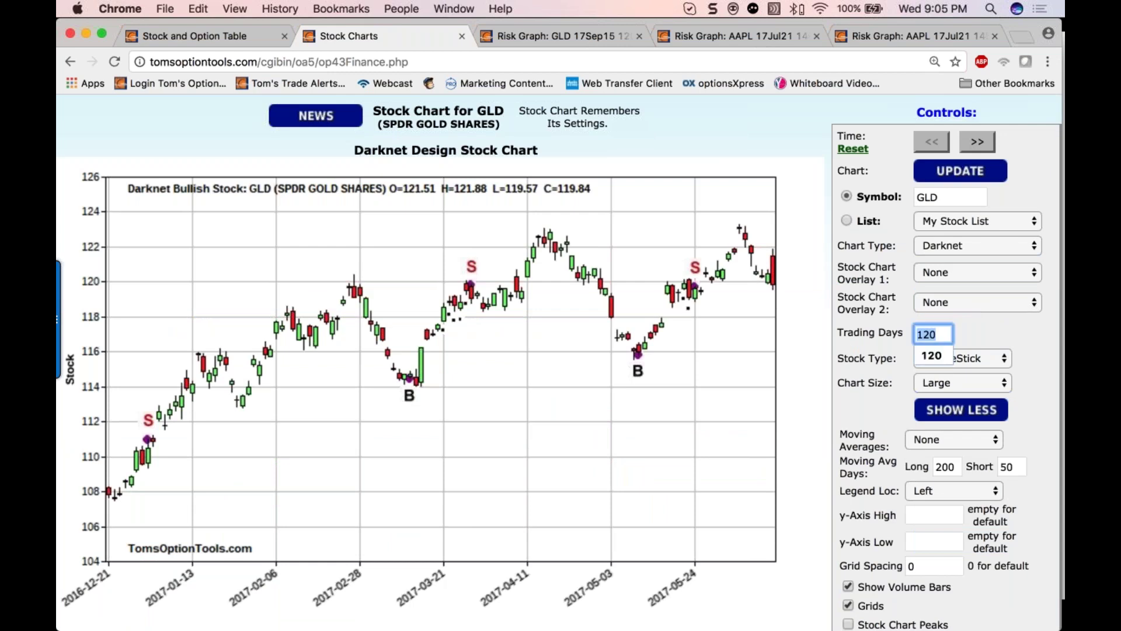
text(150)
click(954, 175)
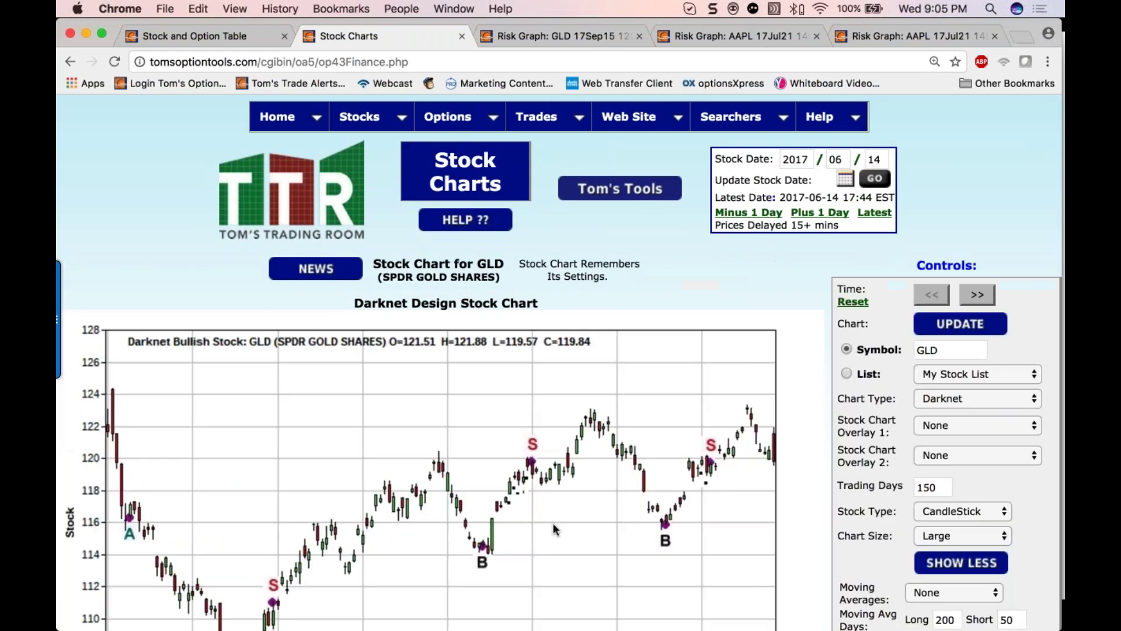
scroll(446, 494, down, 3)
scroll(445, 492, down, 1)
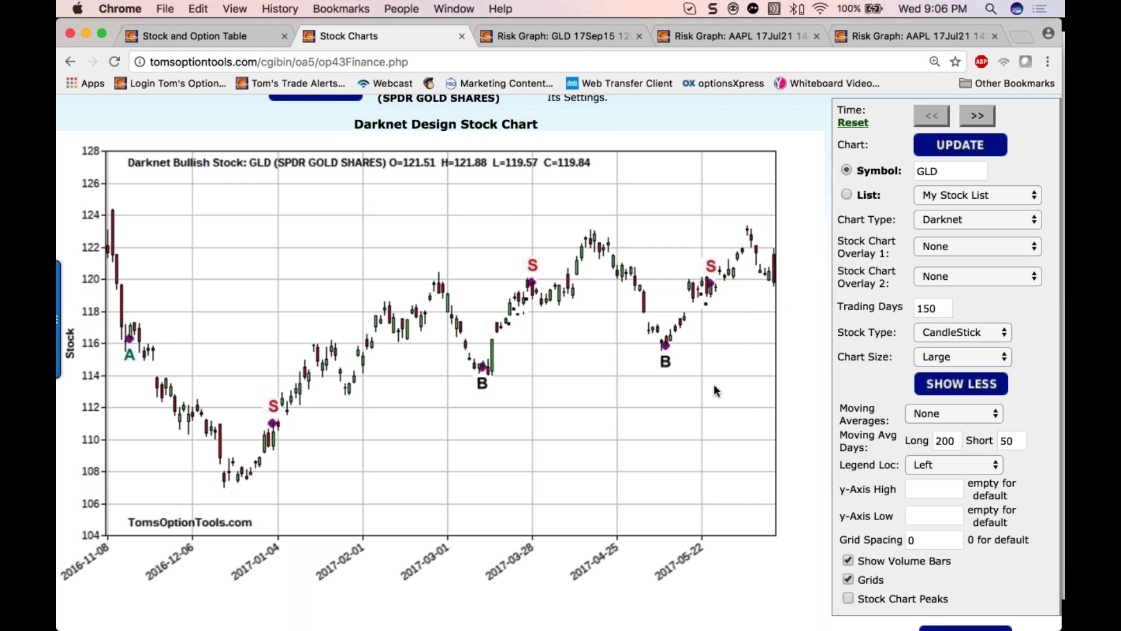
Load the 150-day Darknet chart for SPY and examine its price history
double_click(942, 172)
text(spy)
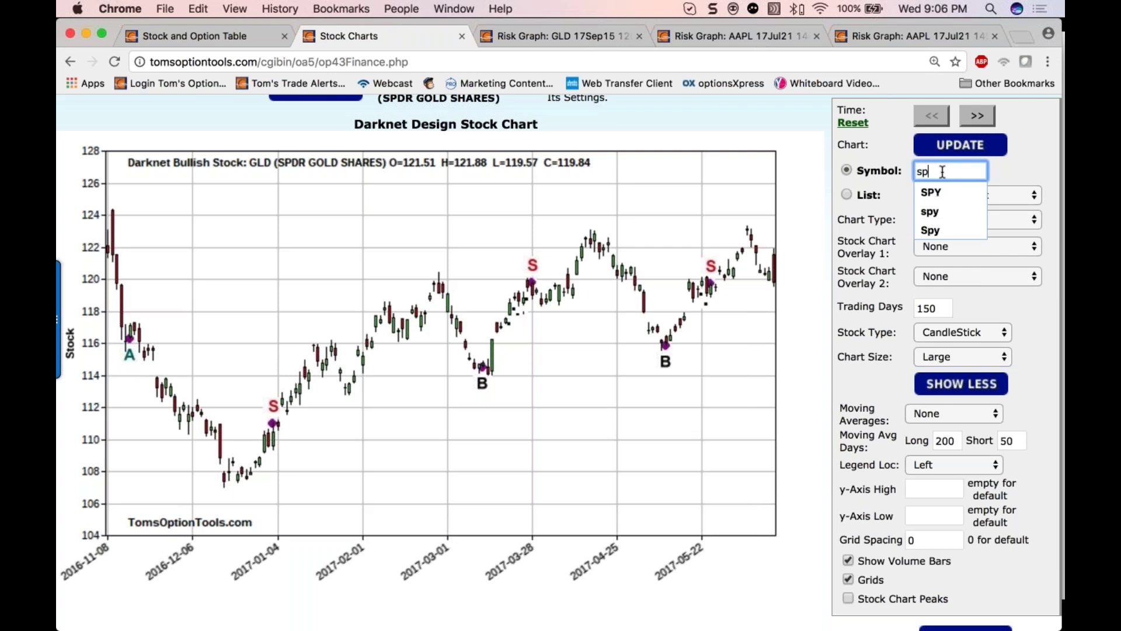
key(Return)
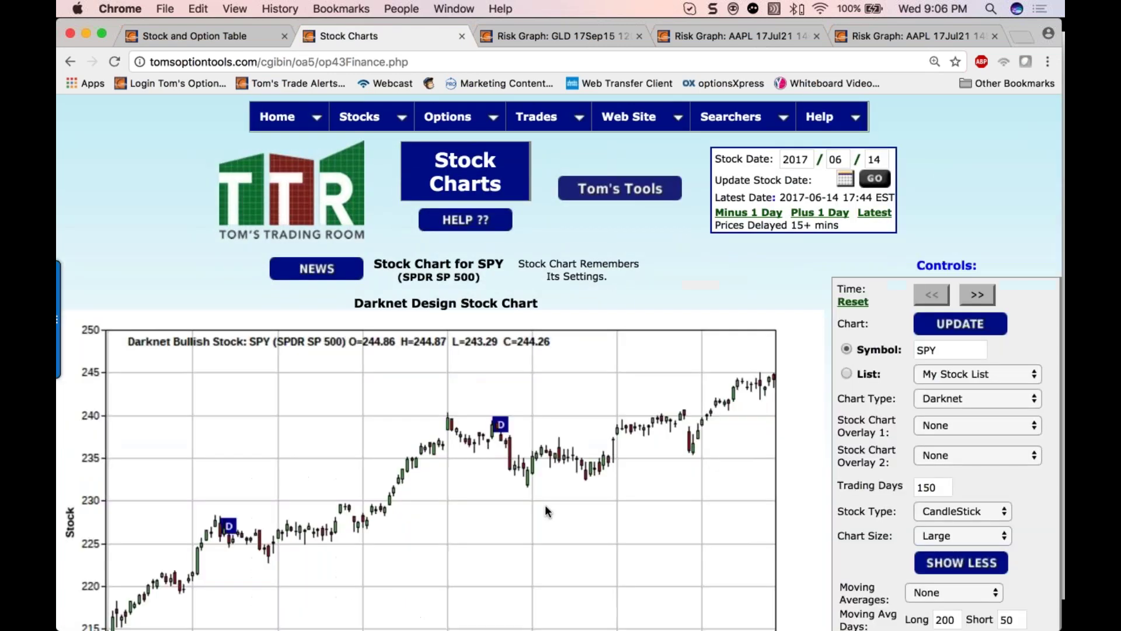
scroll(546, 511, down, 5)
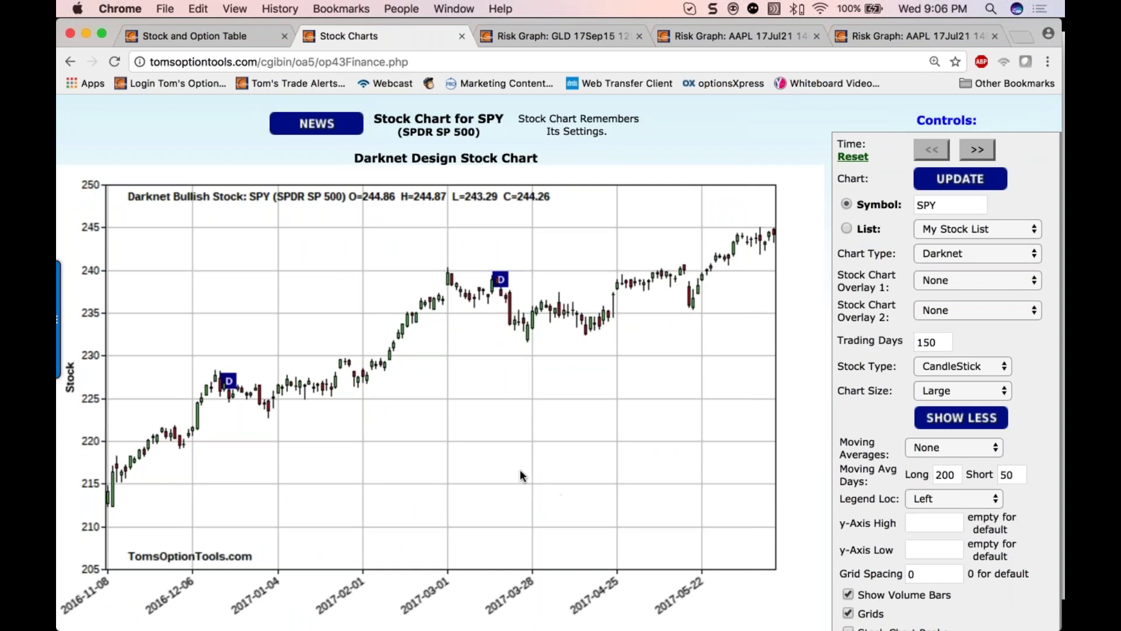
Load the 150-day Darknet chart for TLT and examine its signals
click(947, 203)
double_click(948, 203)
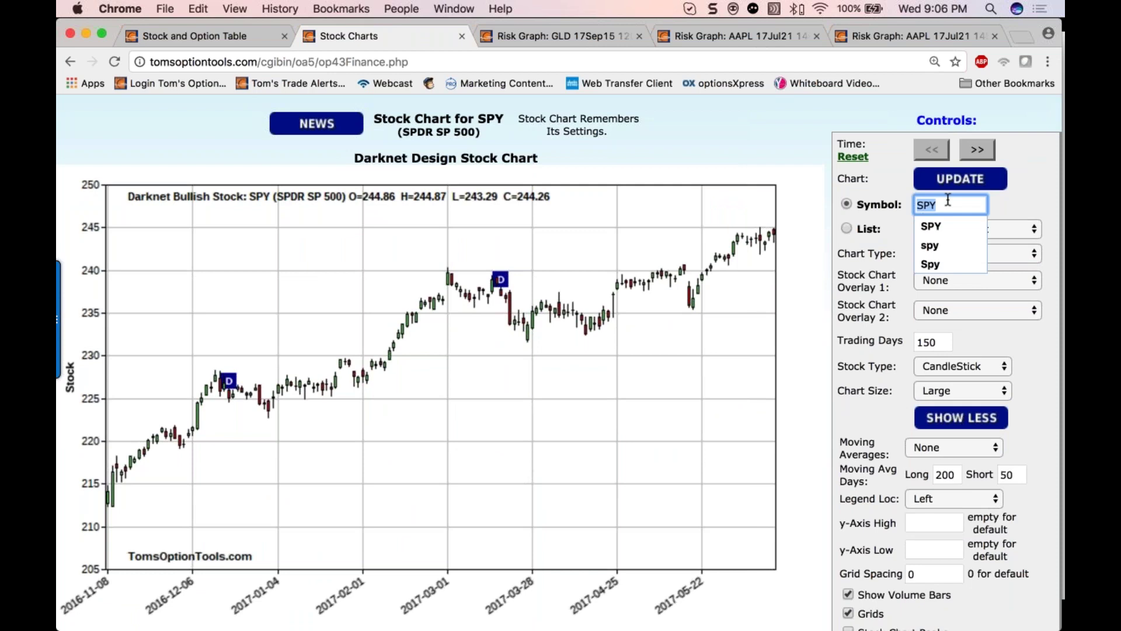
text(tlt)
key(Return)
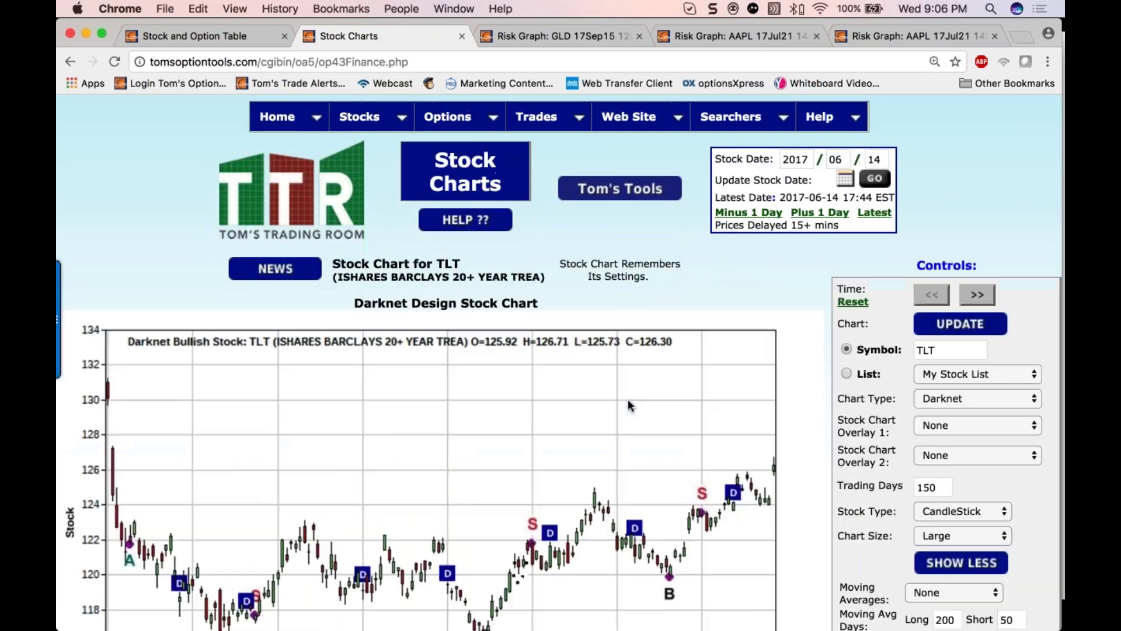
scroll(628, 404, down, 5)
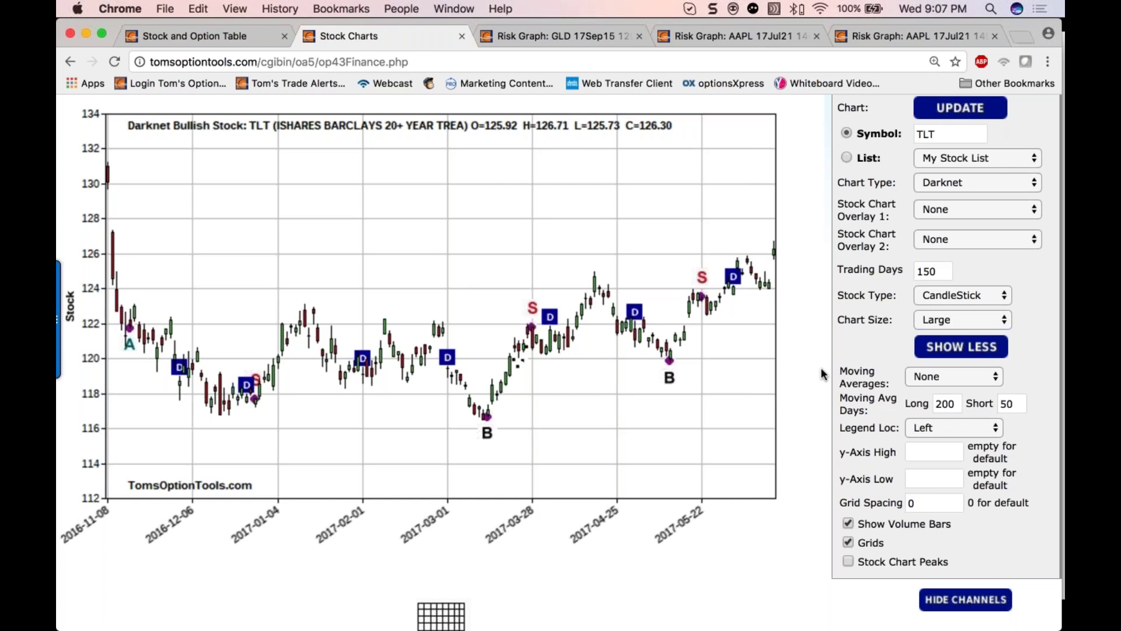
Load the 150-day Darknet chart for USO and examine its buy and sell signals
double_click(945, 131)
text(uso)
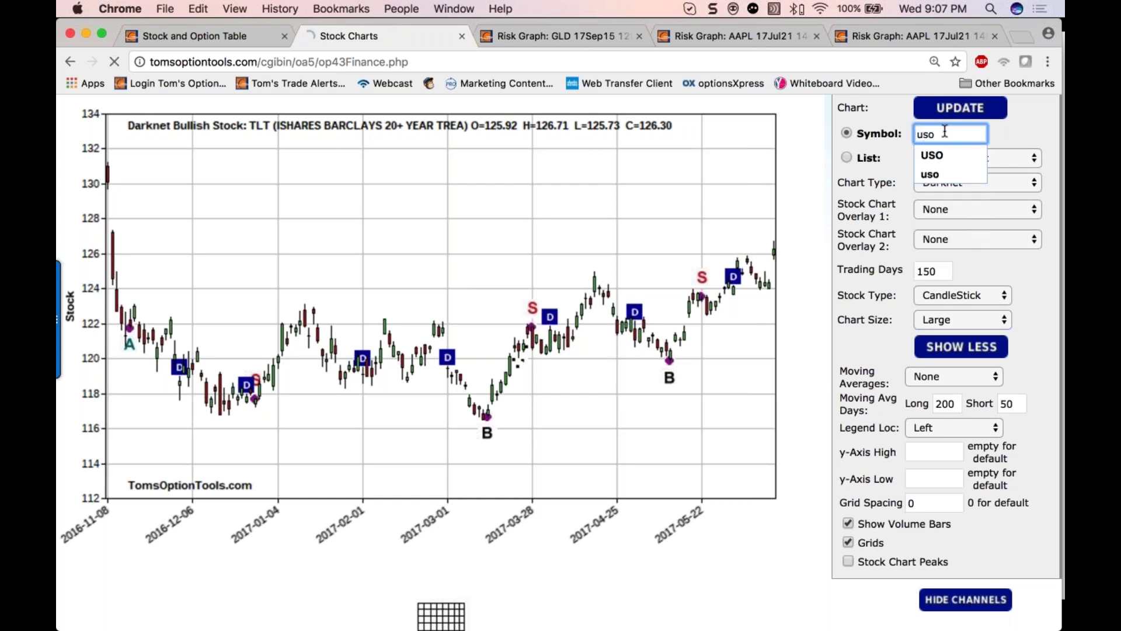
key(Return)
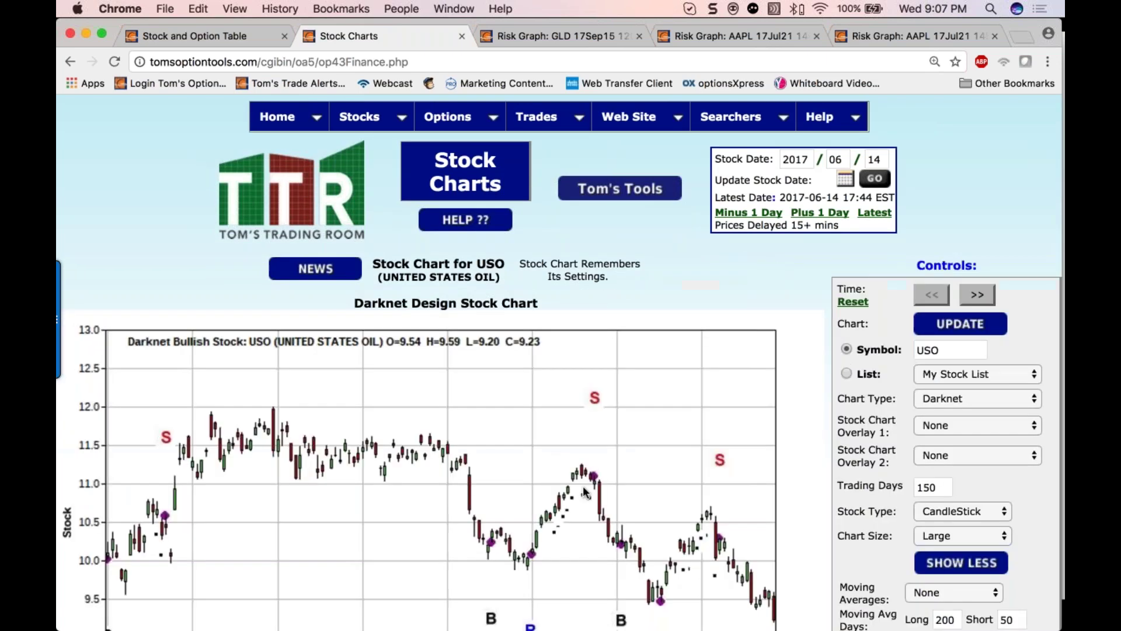
scroll(584, 491, down, 5)
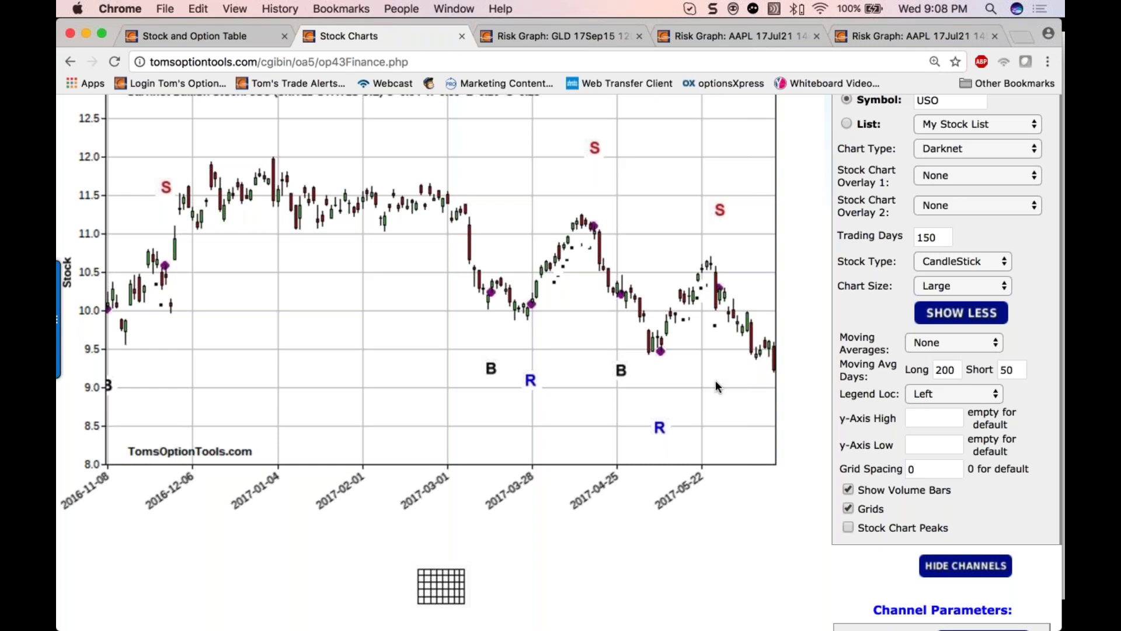
Load the 150-day Darknet chart for FXE and examine its price history and signals
scroll(715, 380, up, 2)
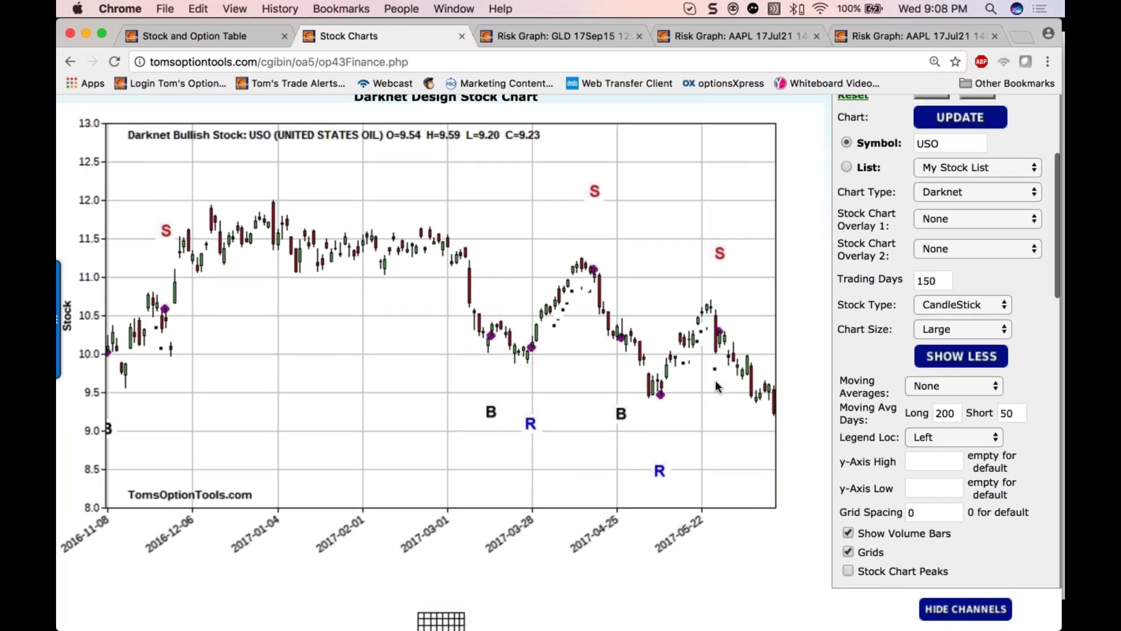
double_click(952, 142)
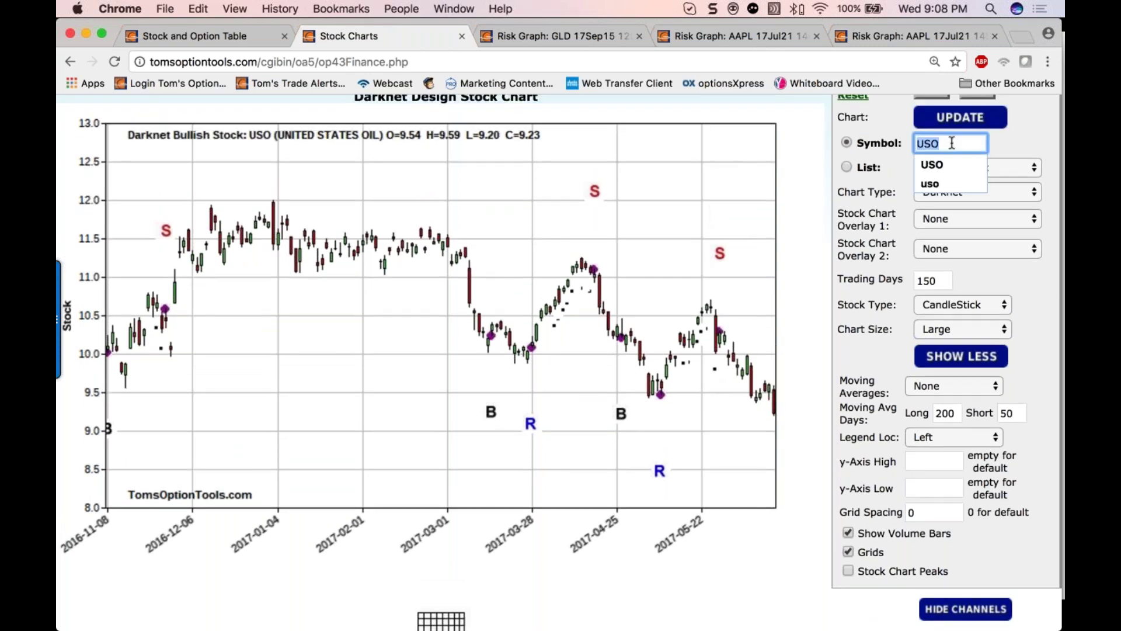
text(fxe)
key(Return)
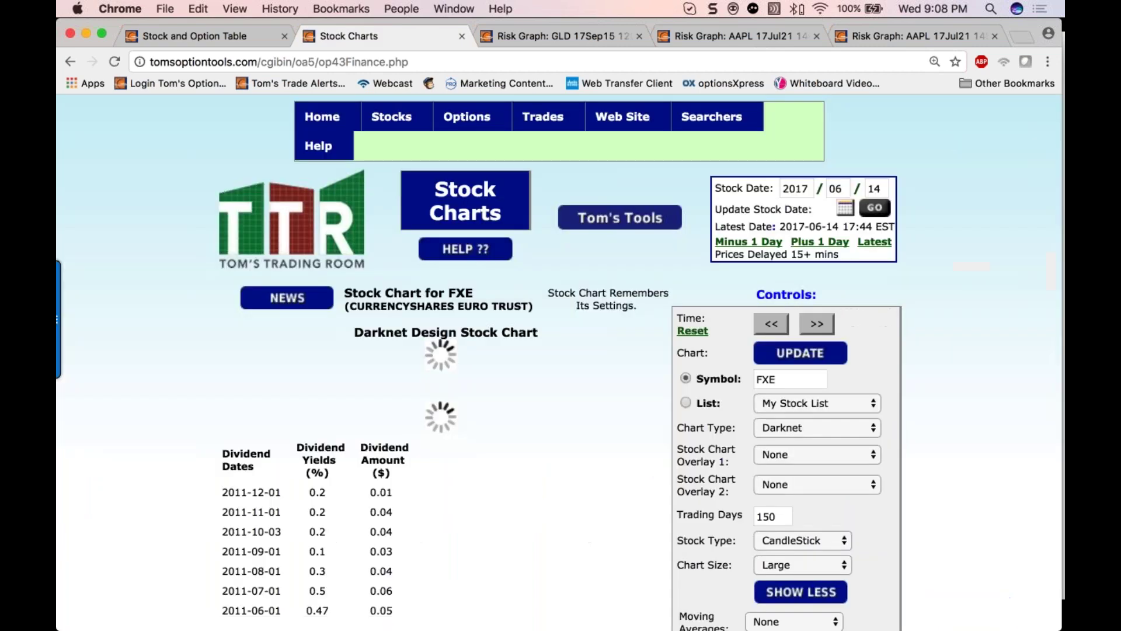
scroll(576, 460, down, 3)
scroll(576, 462, down, 2)
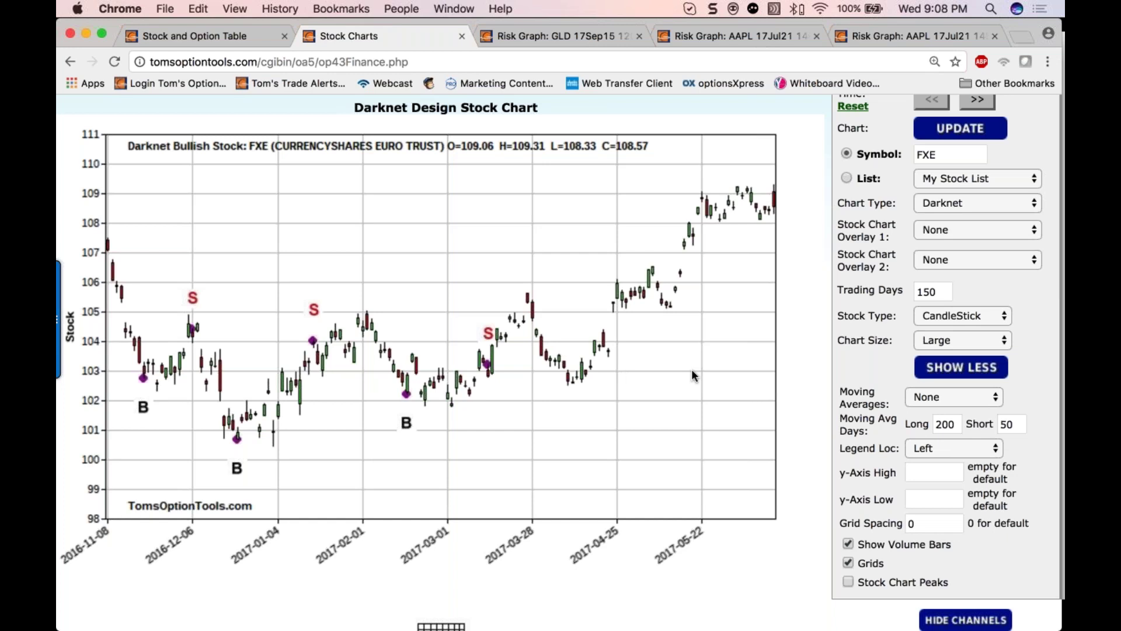
scroll(692, 372, up, 3)
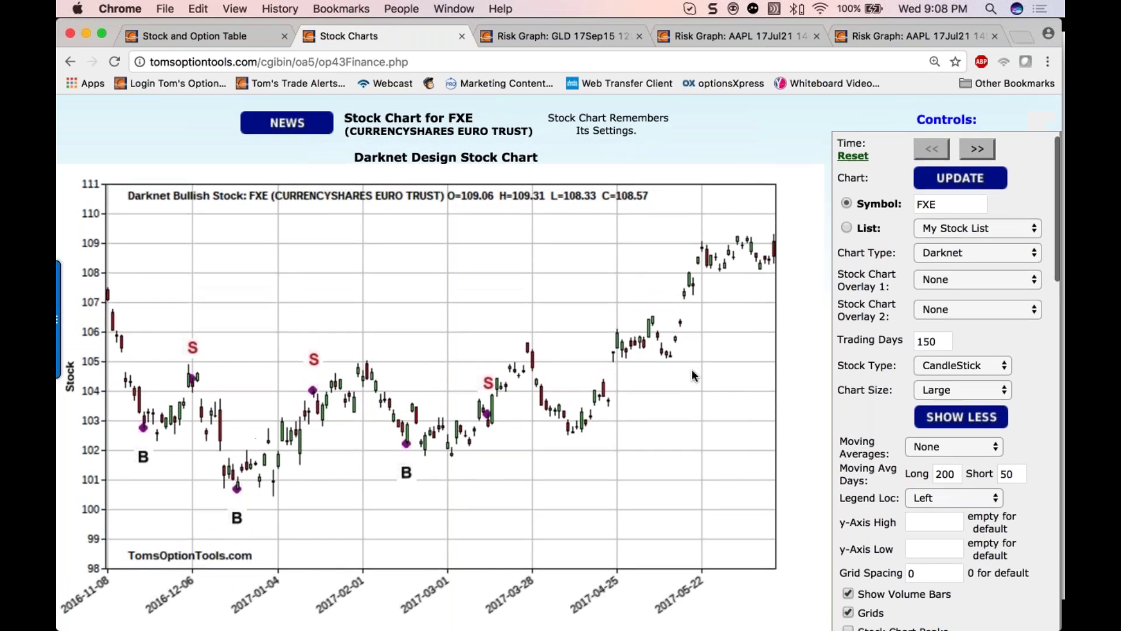
Open the Options Analysis Darknet Channels page from Tom's Tools and search All Darknet Stocks for current signals
scroll(691, 369, up, 6)
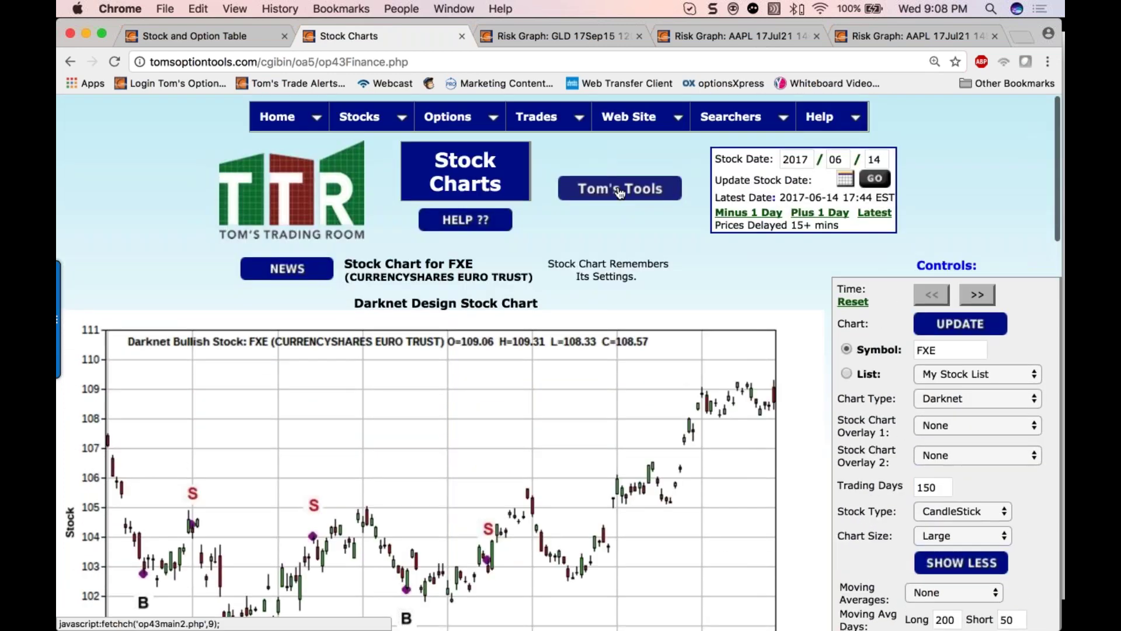
click(620, 193)
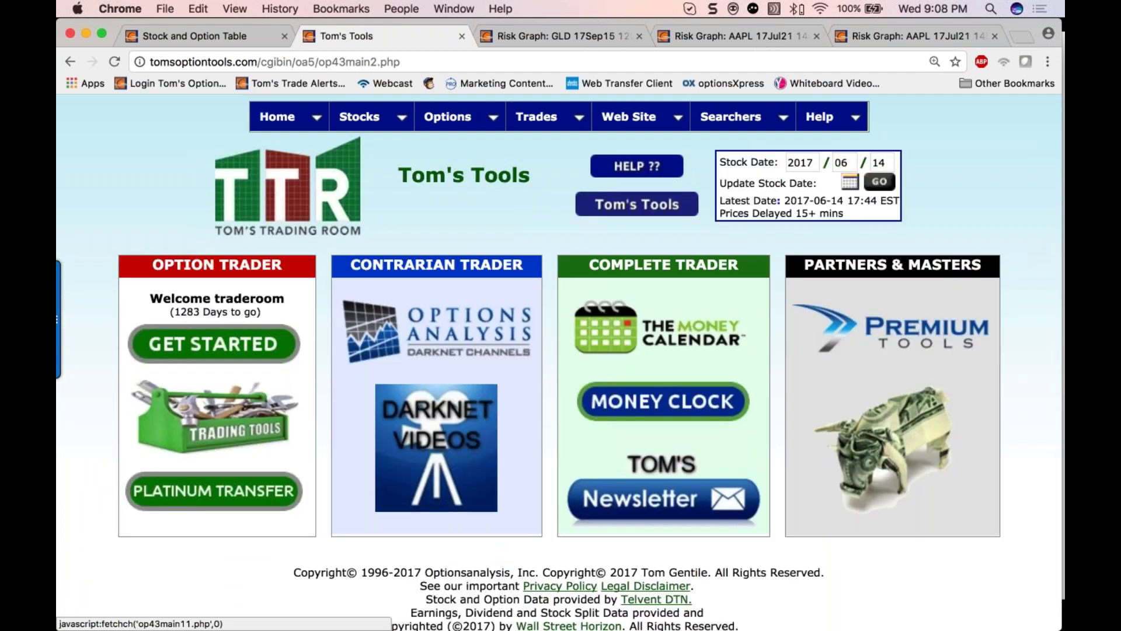
click(440, 333)
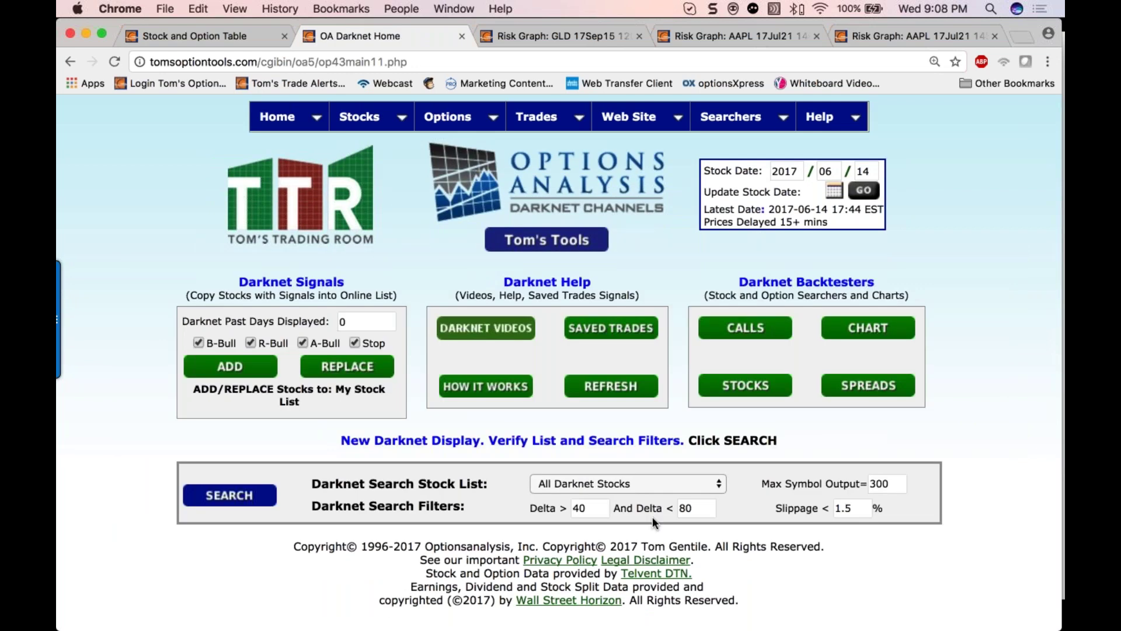
click(240, 499)
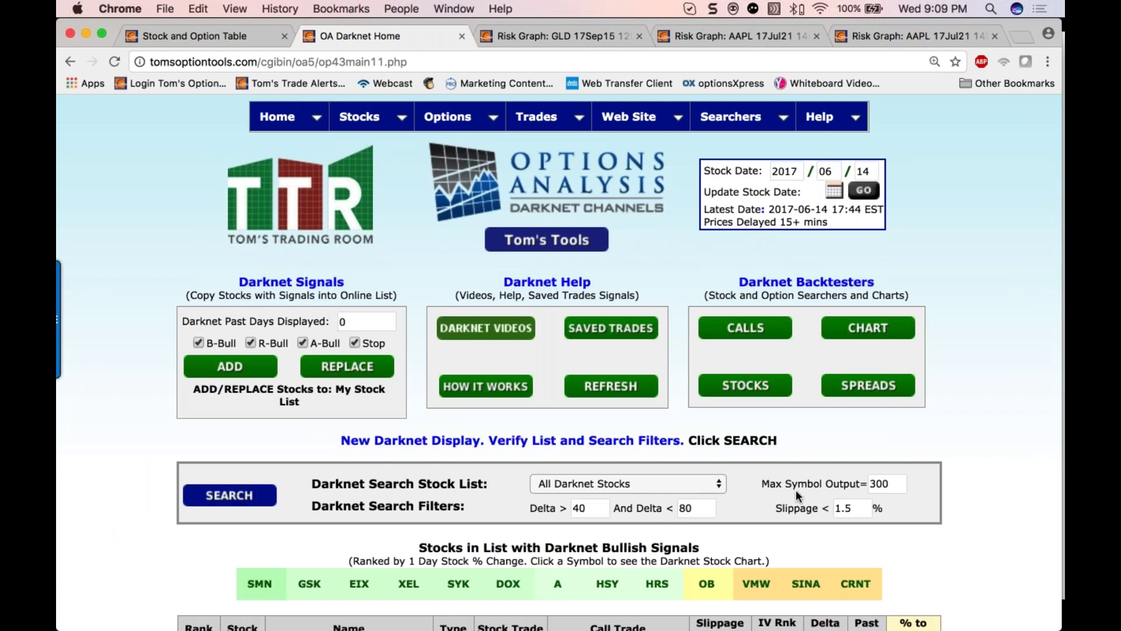
scroll(985, 528, down, 10)
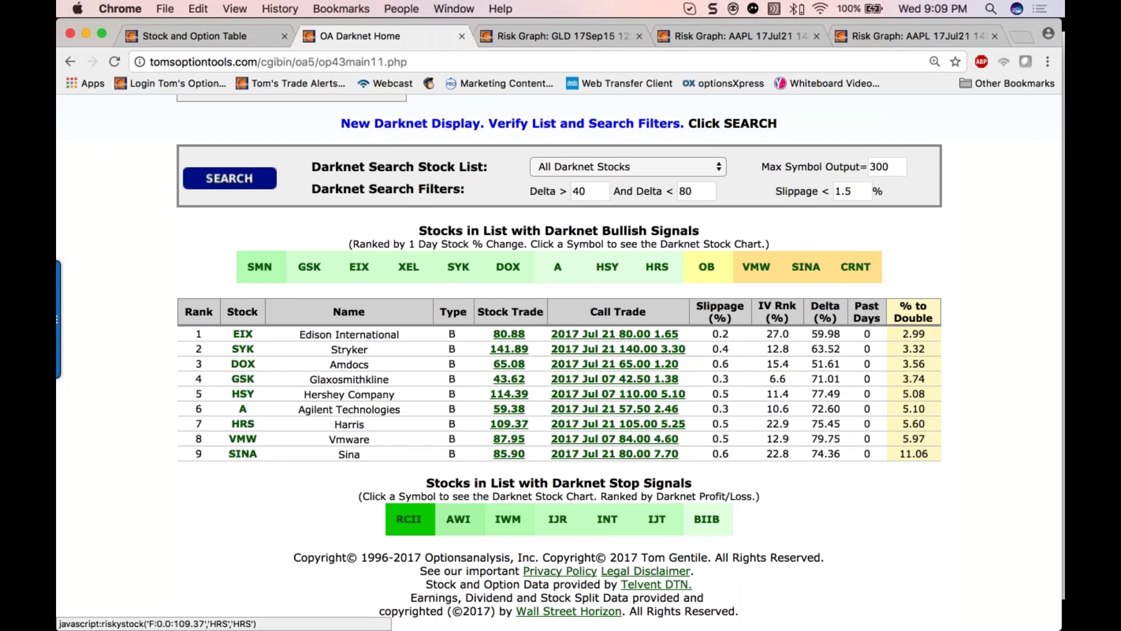
Switch to the presentation slide on the Active Darknet Signals Trades table, review it, and return to the Darknet search page in Chrome
key(ctrl+Up)
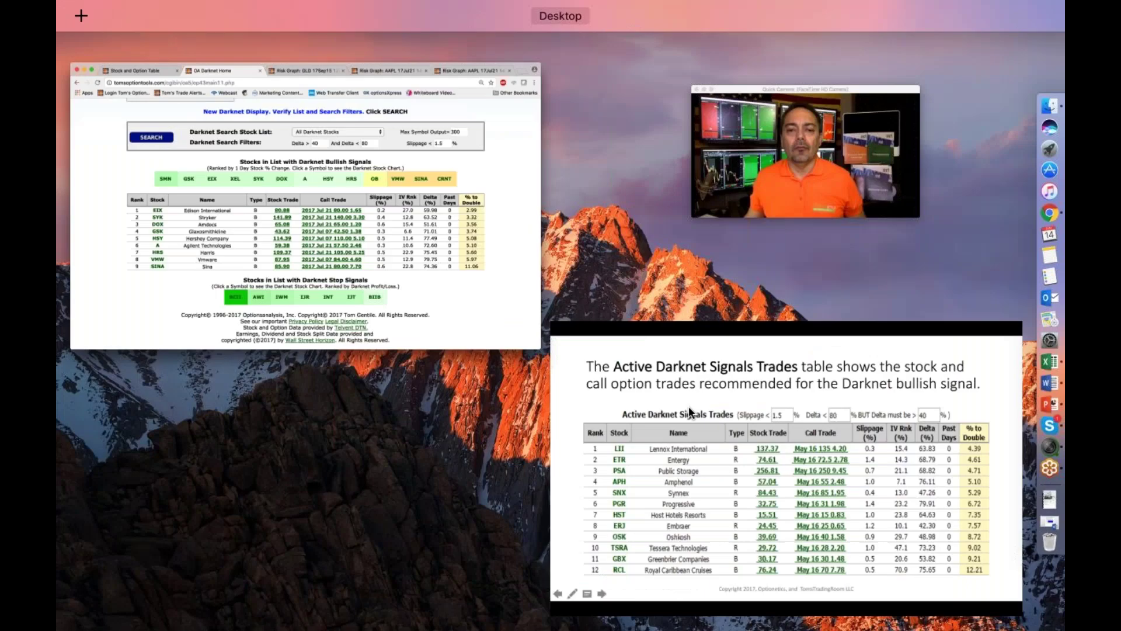
click(727, 429)
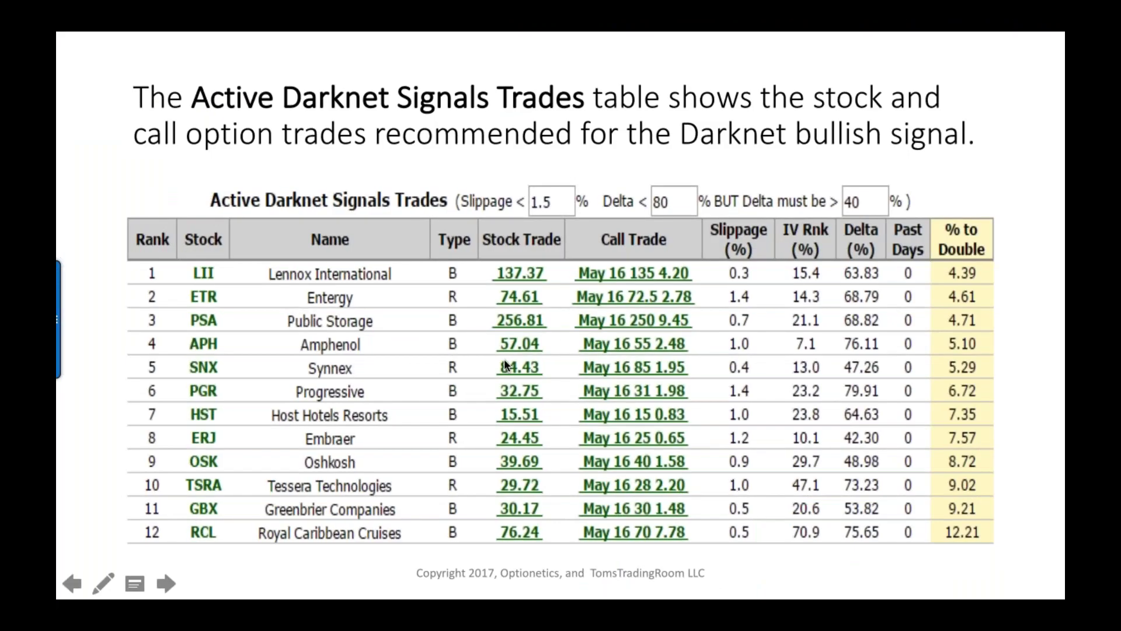
key(ctrl+Up)
click(413, 292)
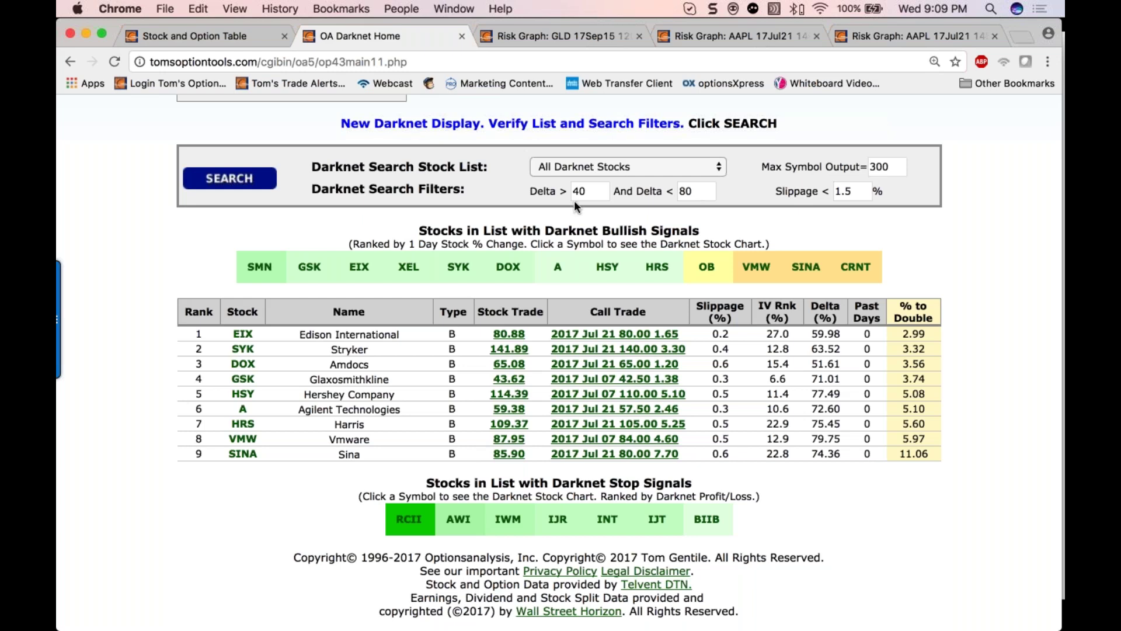
Set the Darknet search's minimum delta filter to 60, rerun the search and review the ranked call trades
drag(588, 194, 573, 193)
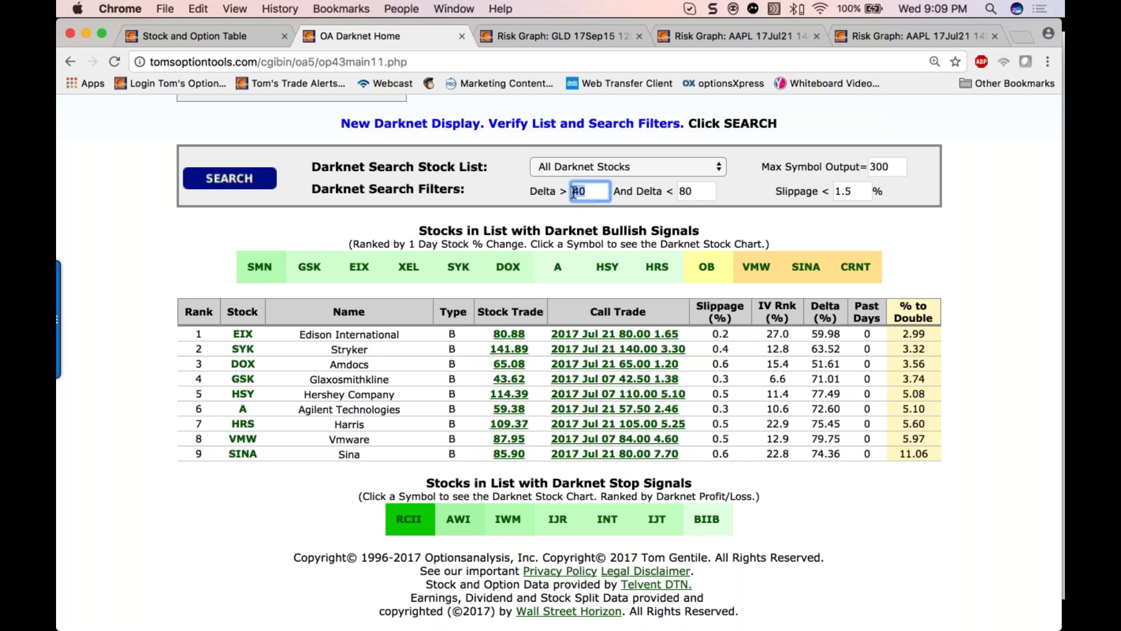
text(60)
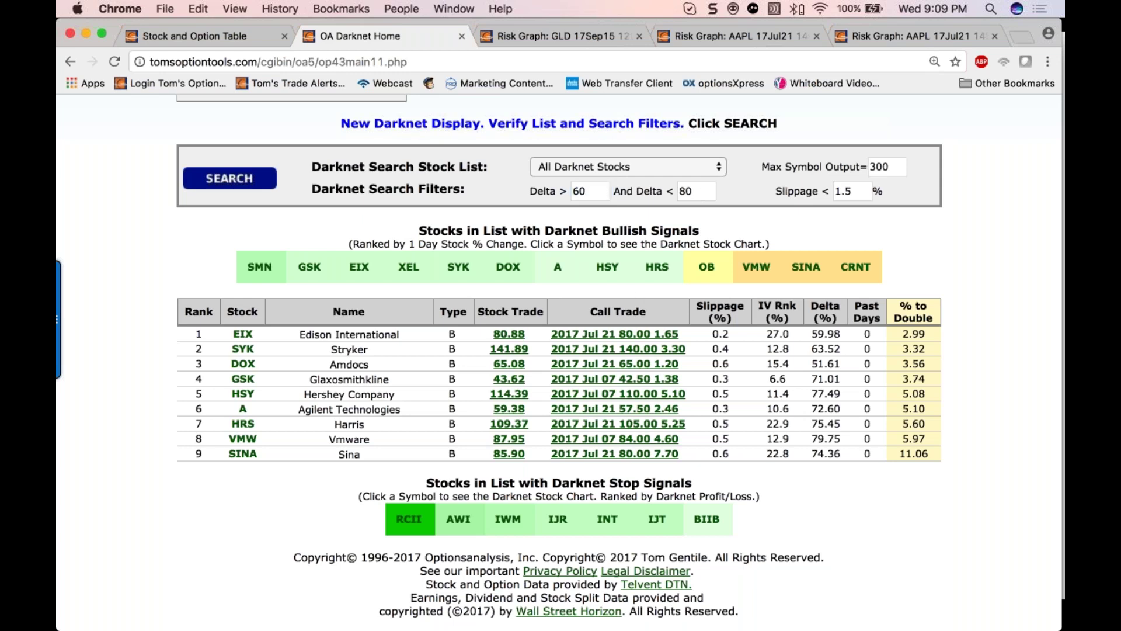
click(234, 182)
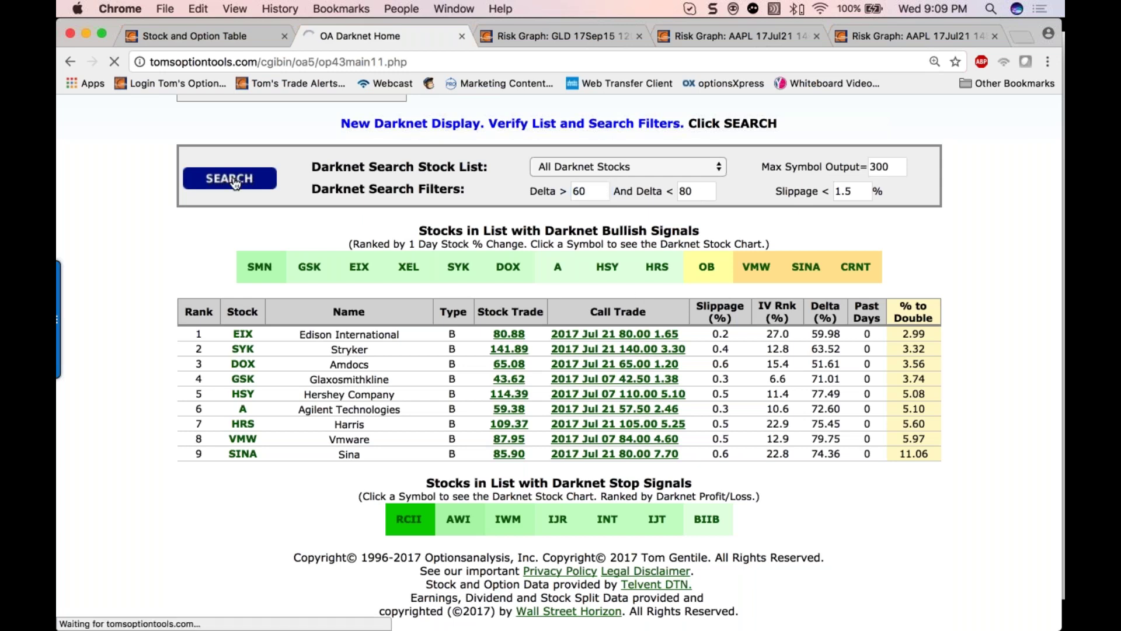
scroll(244, 351, down, 10)
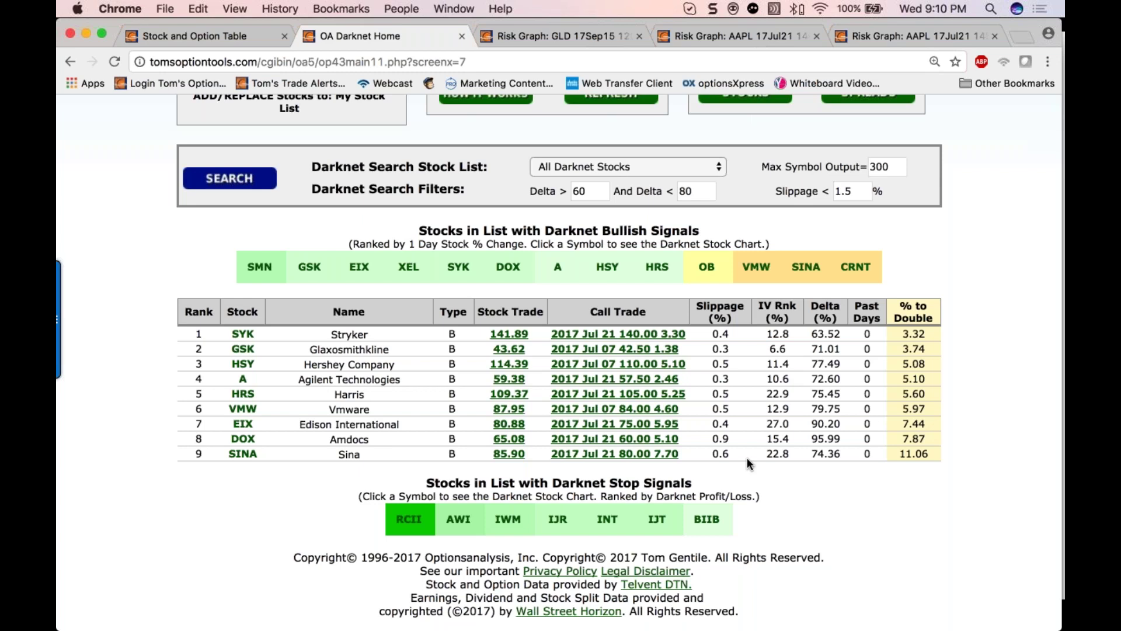
scroll(747, 457, up, 1)
scroll(552, 390, down, 1)
Change the Darknet search stock list to Pennys and Weeklys and rerun the search
click(715, 170)
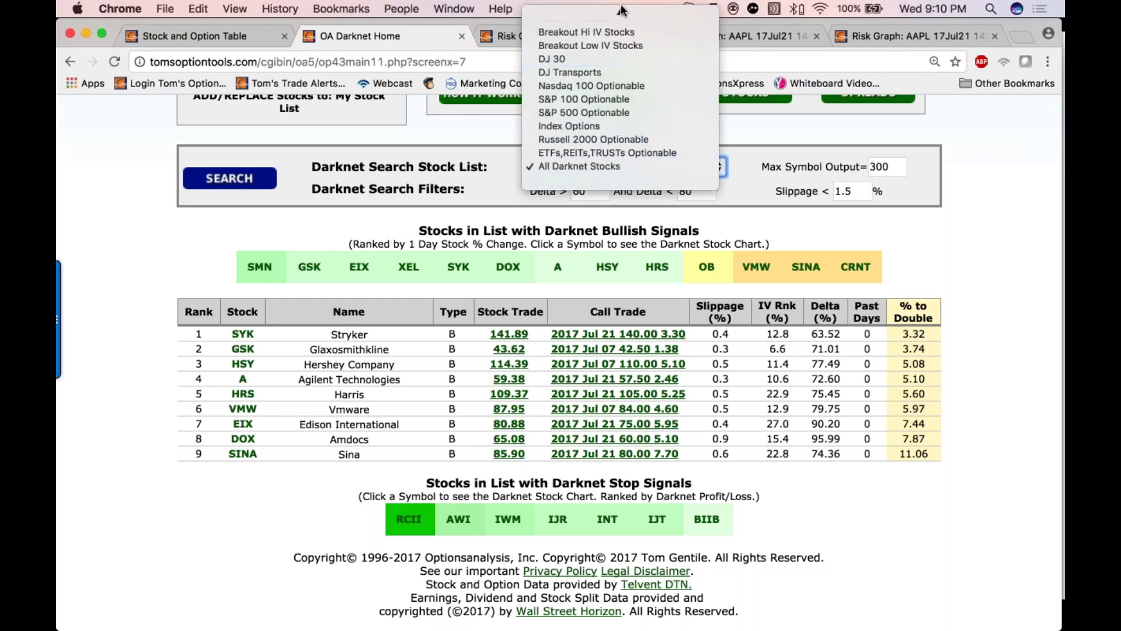
mouse_move(620, 11)
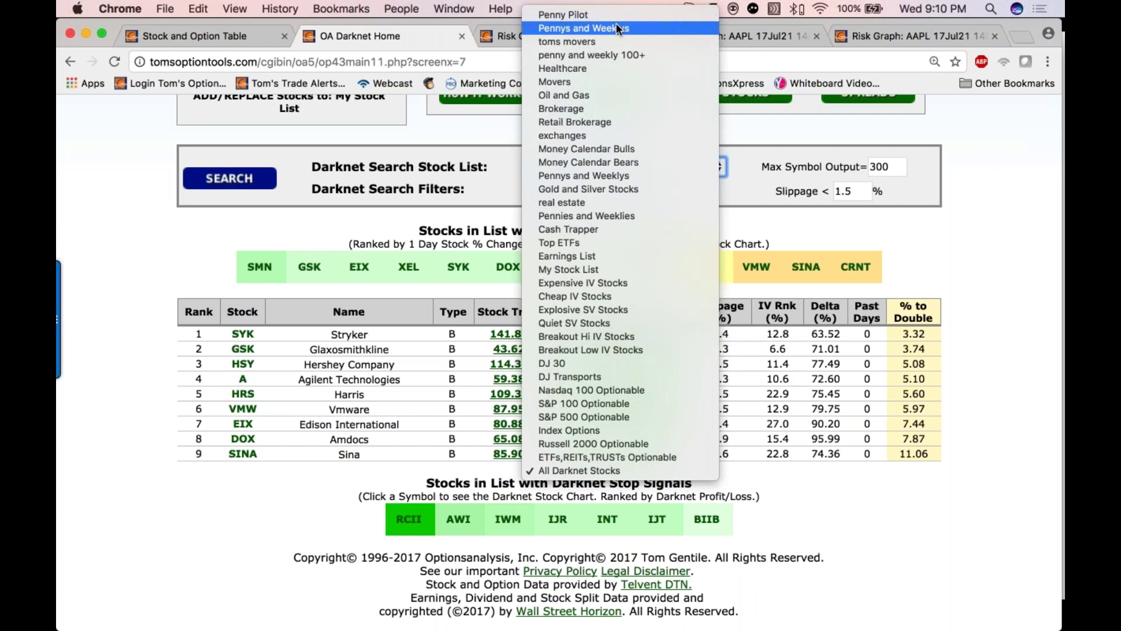
click(620, 28)
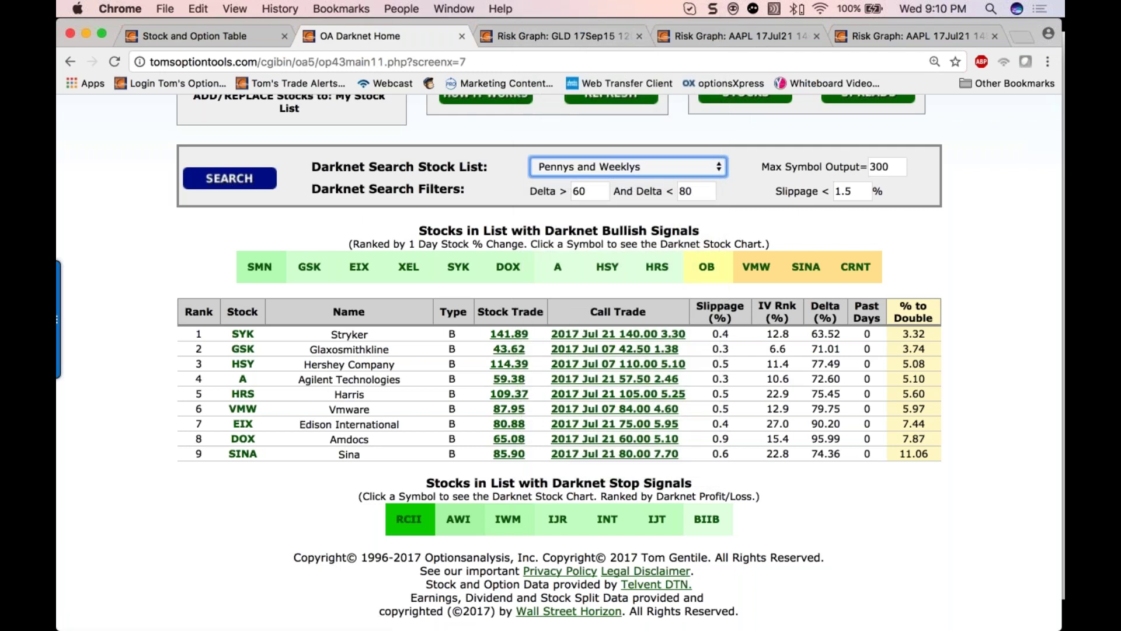
click(221, 182)
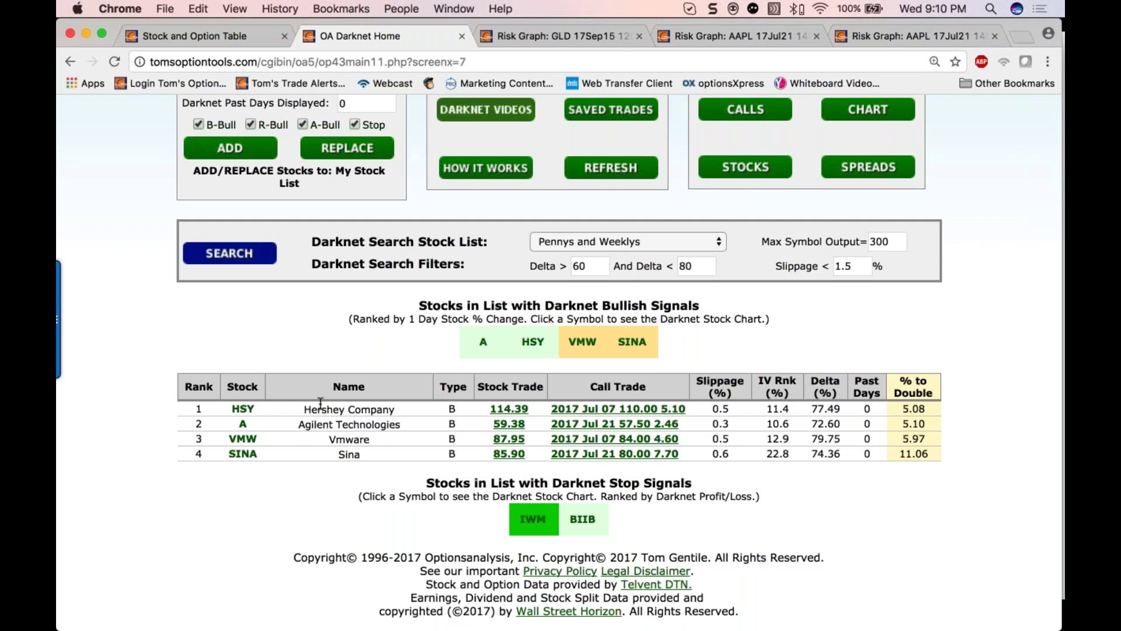
View Hershey's (HSY) Darknet chart, and examine the trade figures and risk graph of its 2017 Jul 07 110 call
click(244, 410)
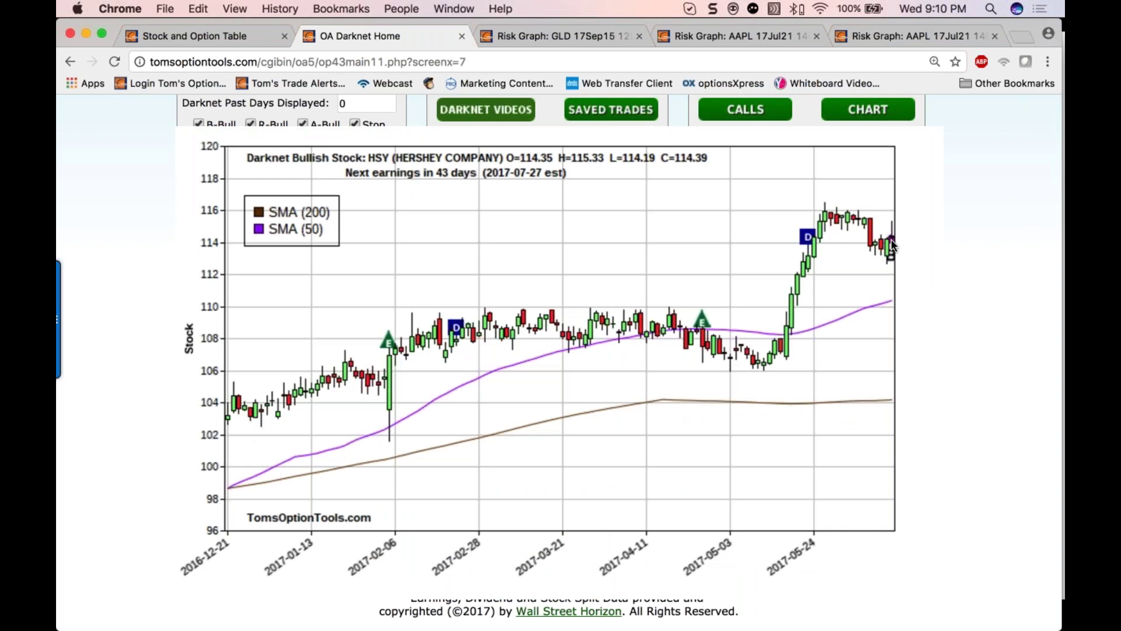
click(608, 379)
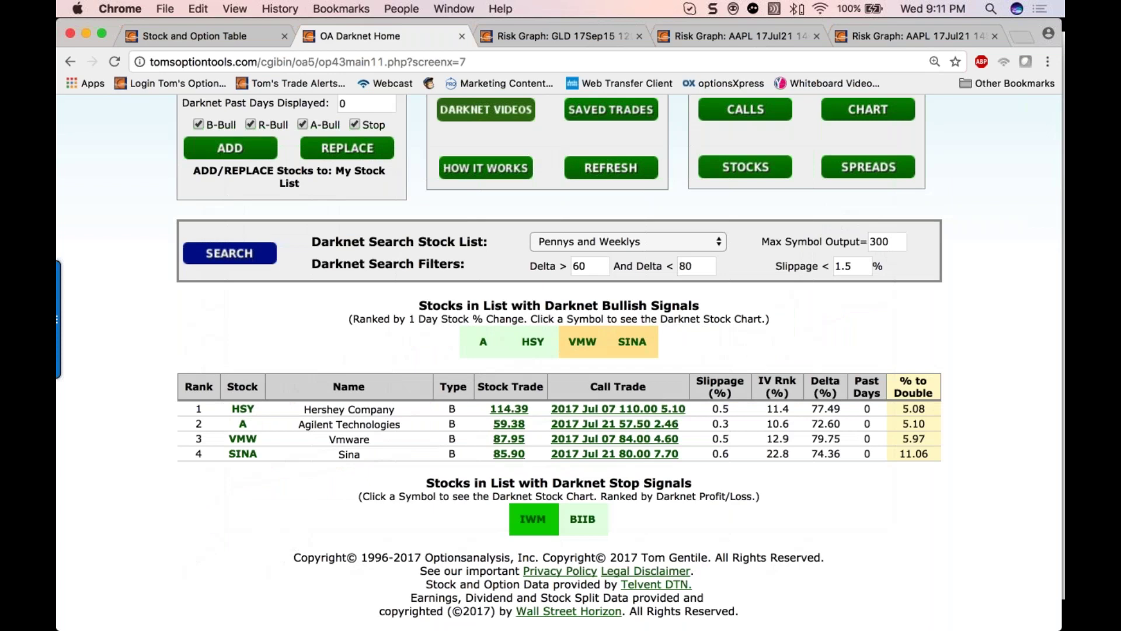
click(619, 410)
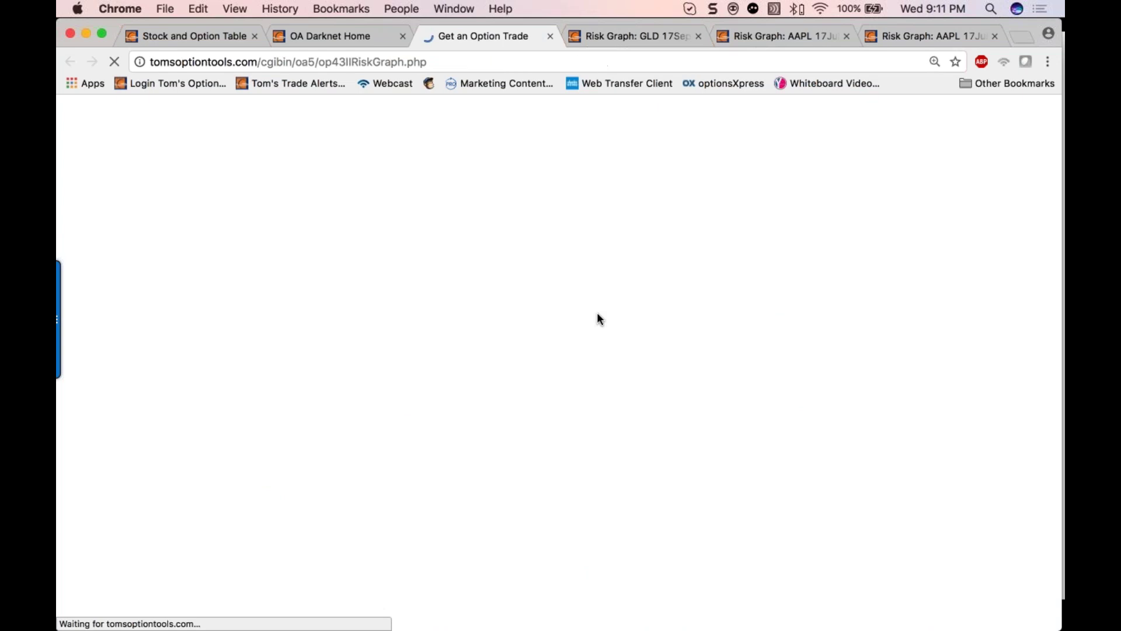
scroll(558, 350, down, 10)
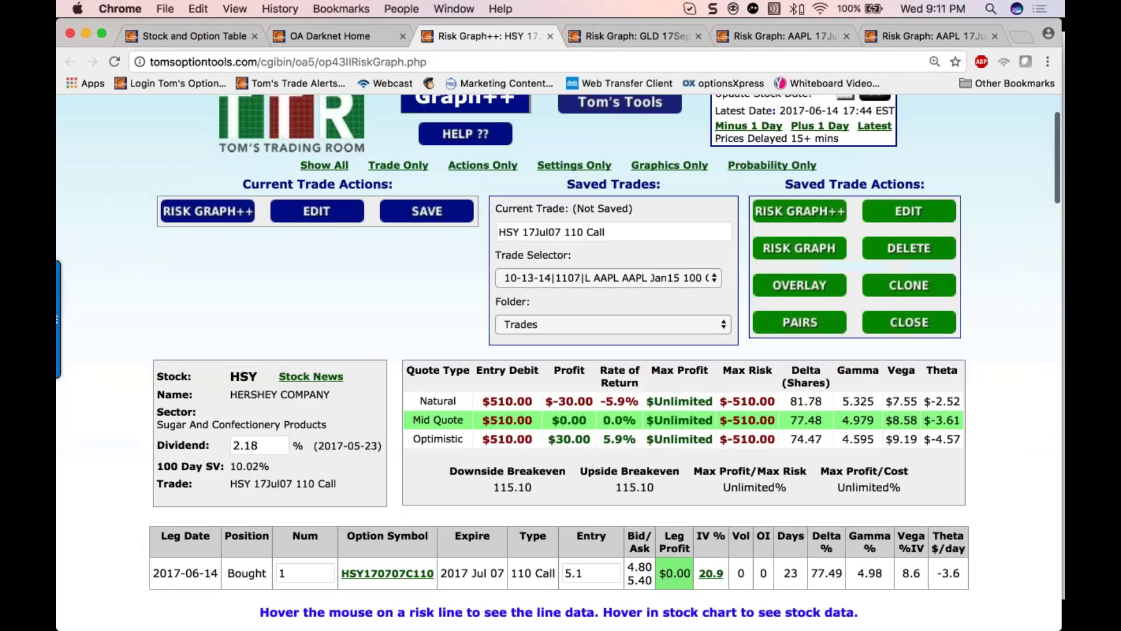
scroll(559, 362, up, 3)
scroll(559, 362, down, 4)
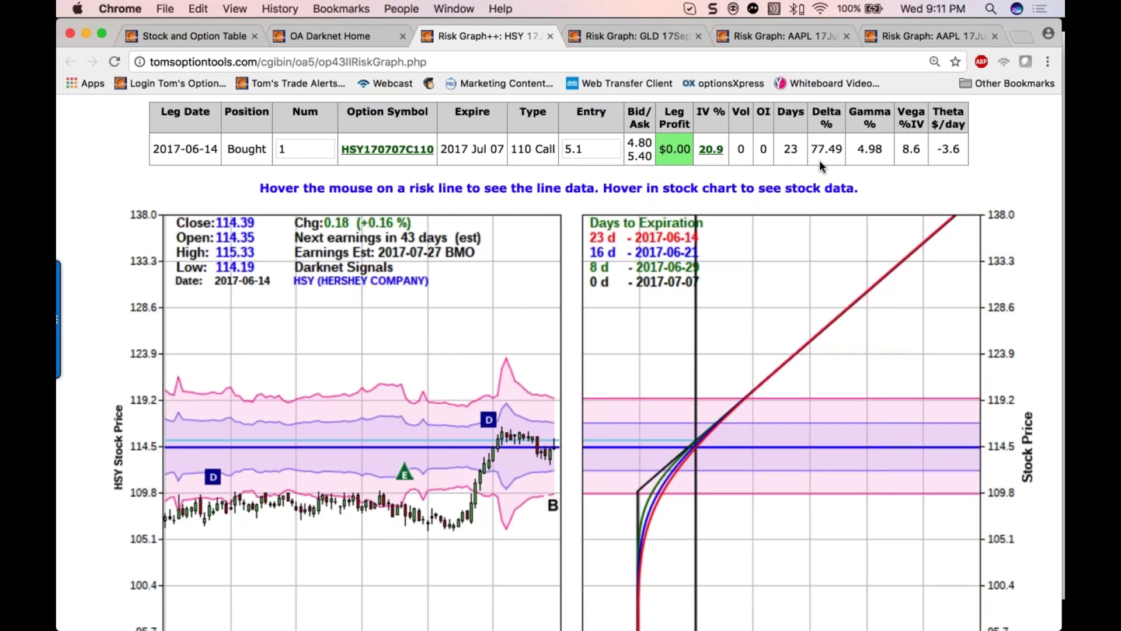
scroll(818, 159, down, 3)
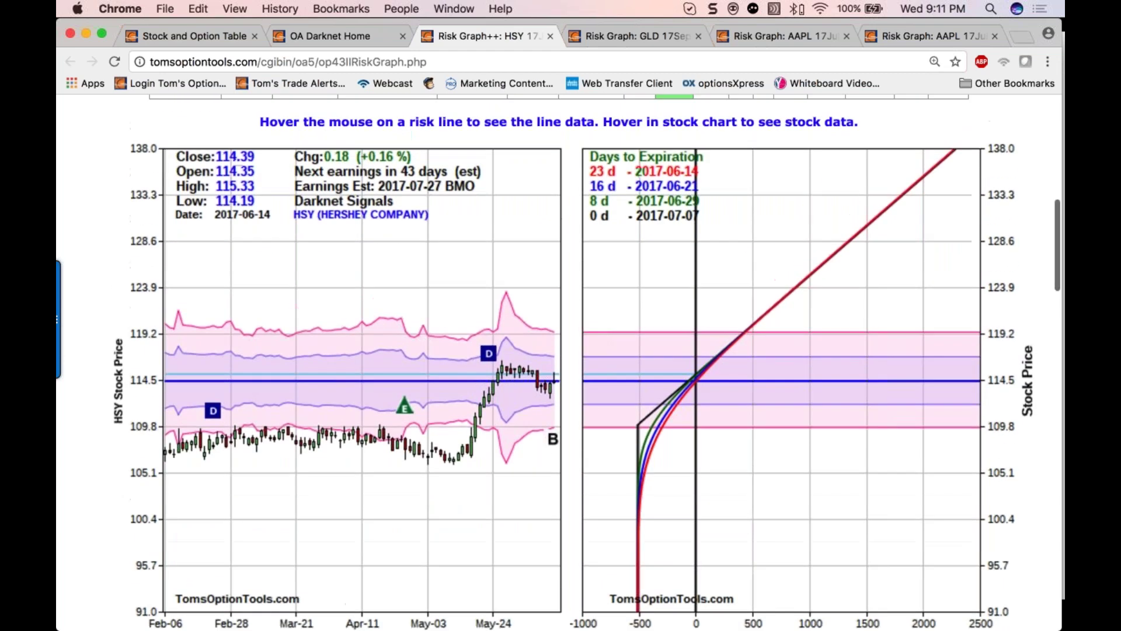
scroll(586, 362, up, 7)
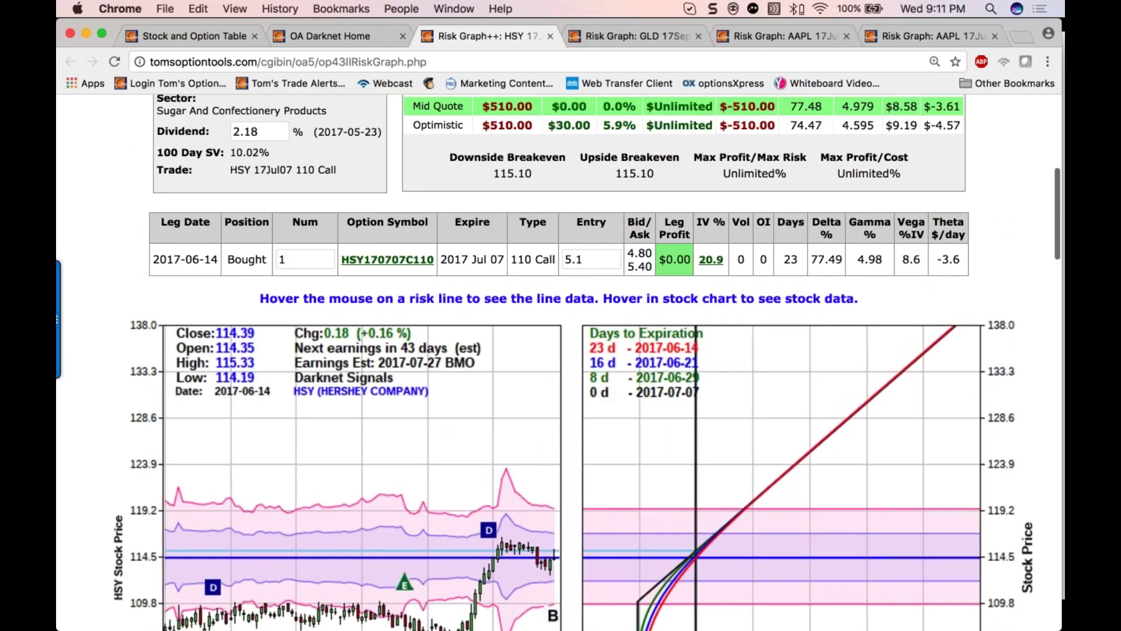
Return to the Darknet search results and view the Darknet charts for Agilent Technologies (A) and Vmware (VMW)
click(334, 33)
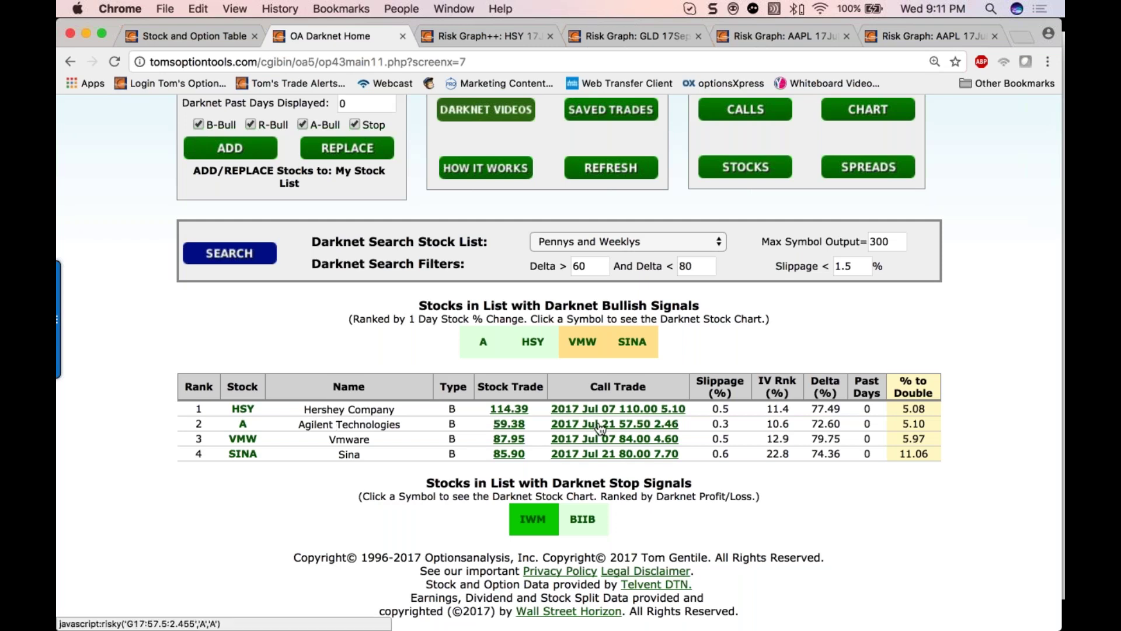
click(244, 425)
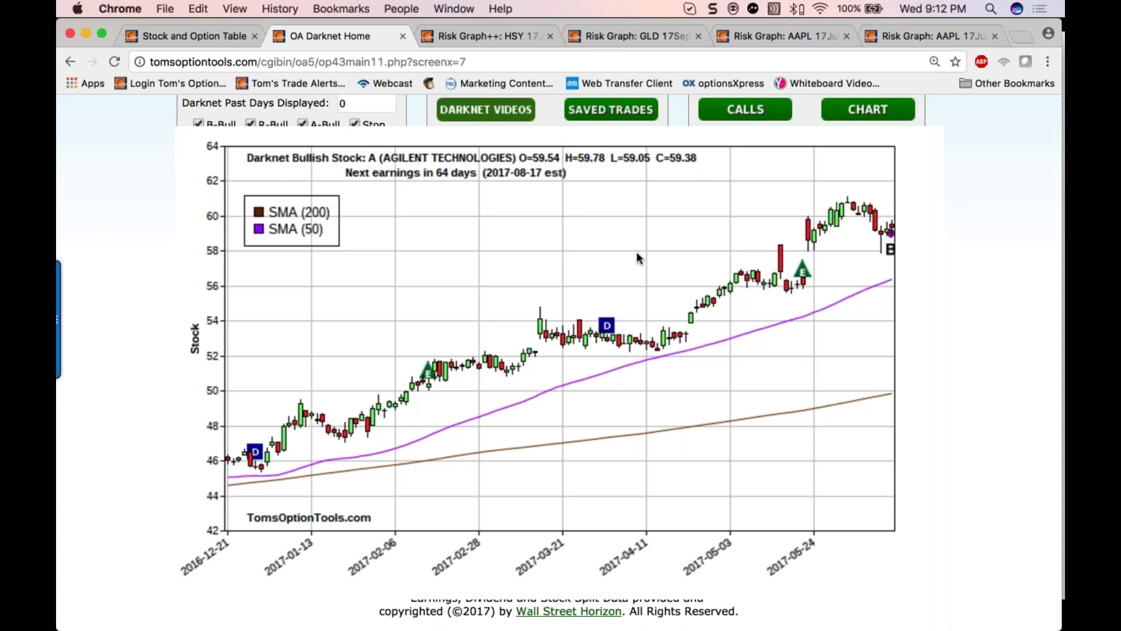
click(603, 254)
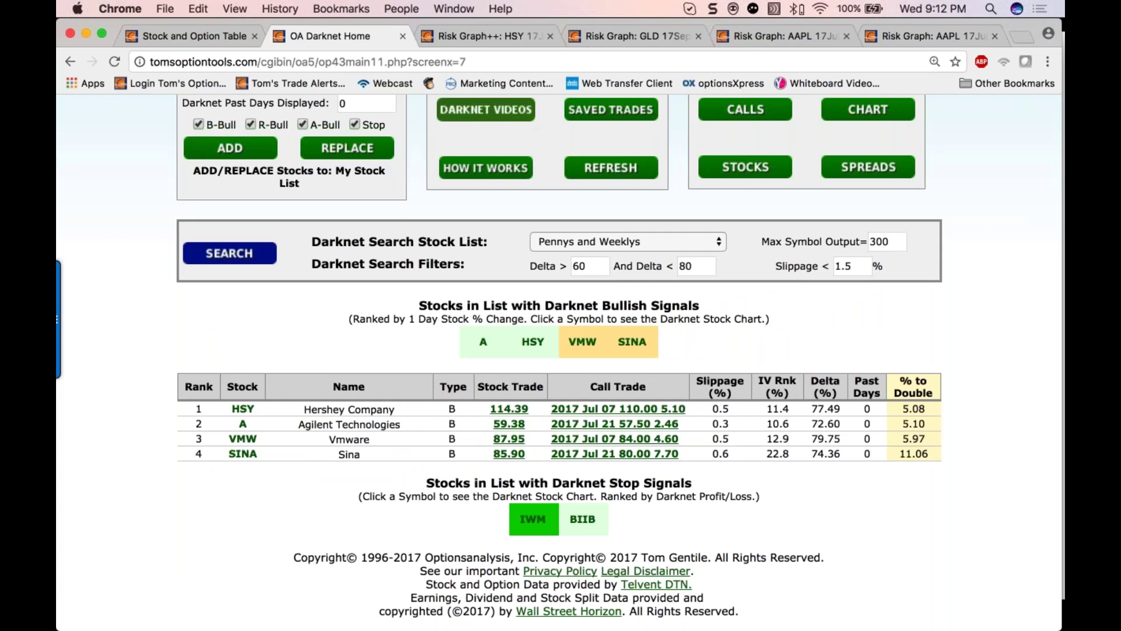
click(242, 439)
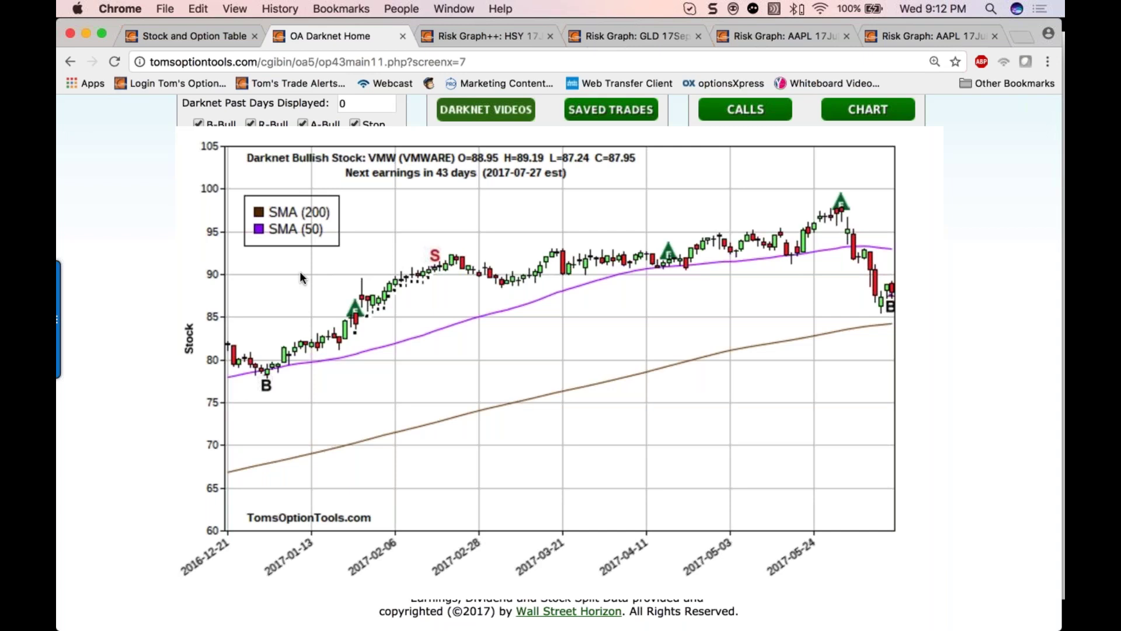
Examine the early stretch of Vmware's Darknet chart, from its first B signal through the earnings marker to the S signal
scroll(299, 271, up, 10)
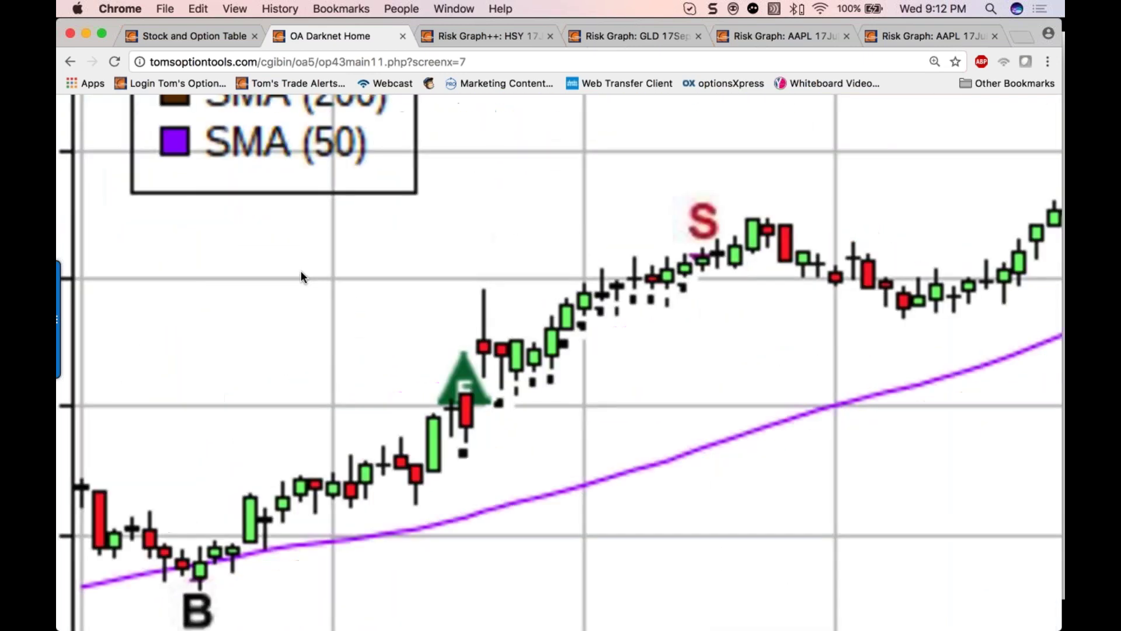
scroll(299, 328, down, 3)
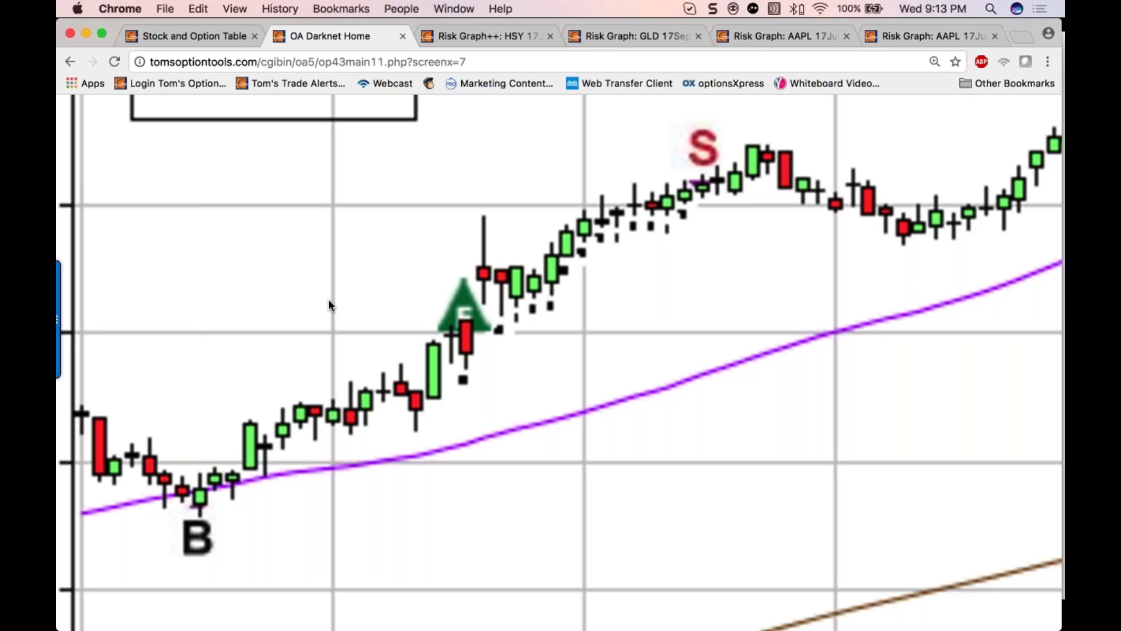
scroll(327, 301, down, 5)
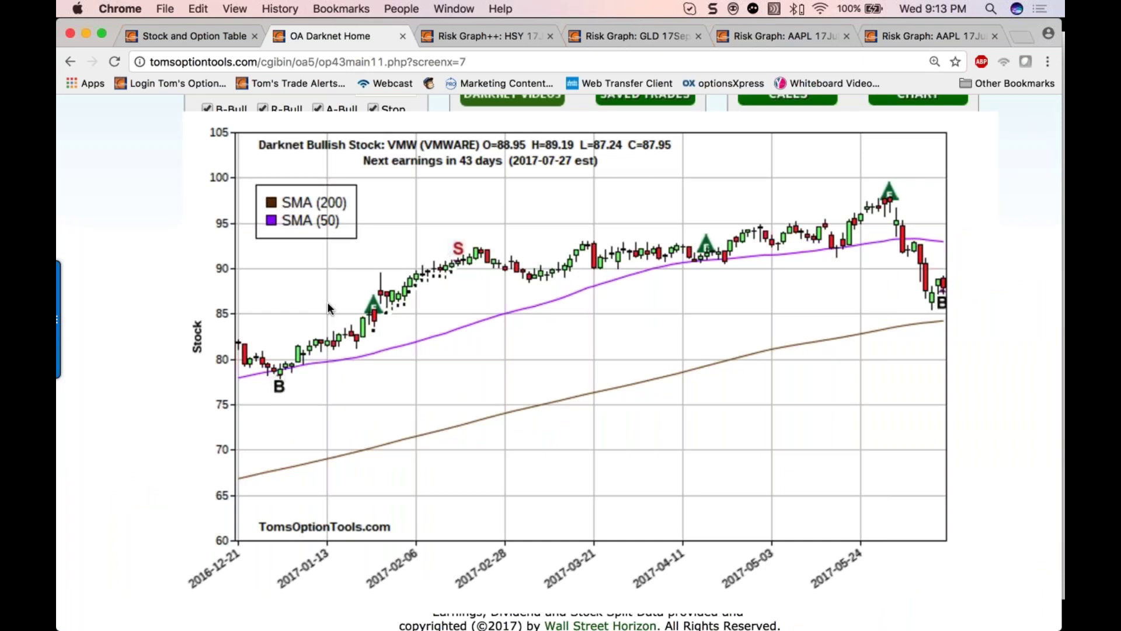
scroll(327, 302, up, 5)
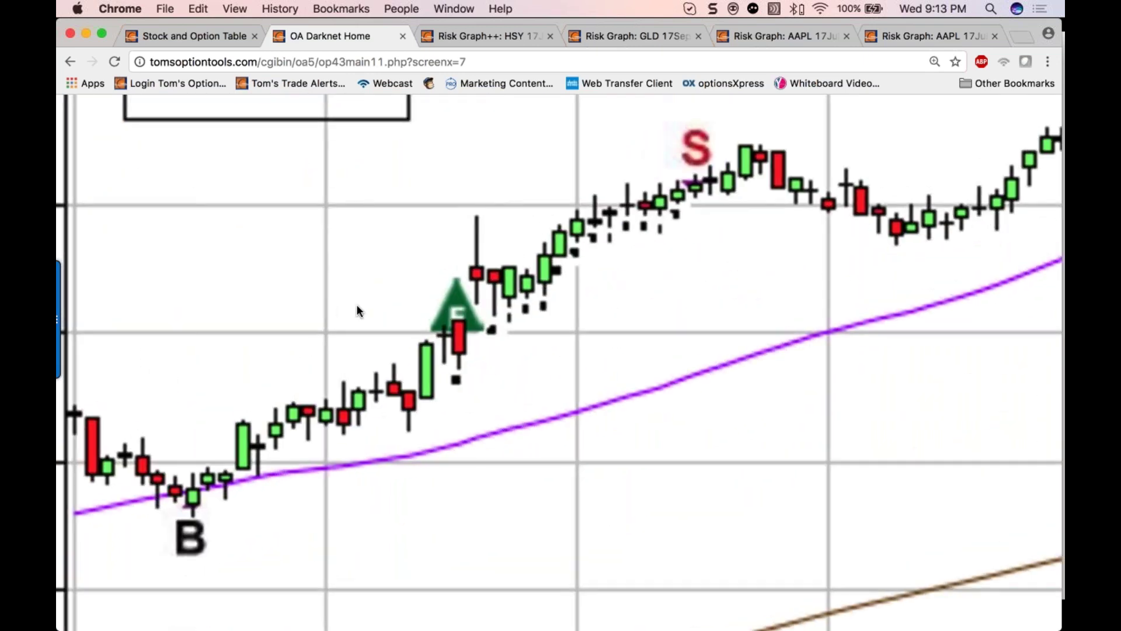
scroll(358, 306, left, 4)
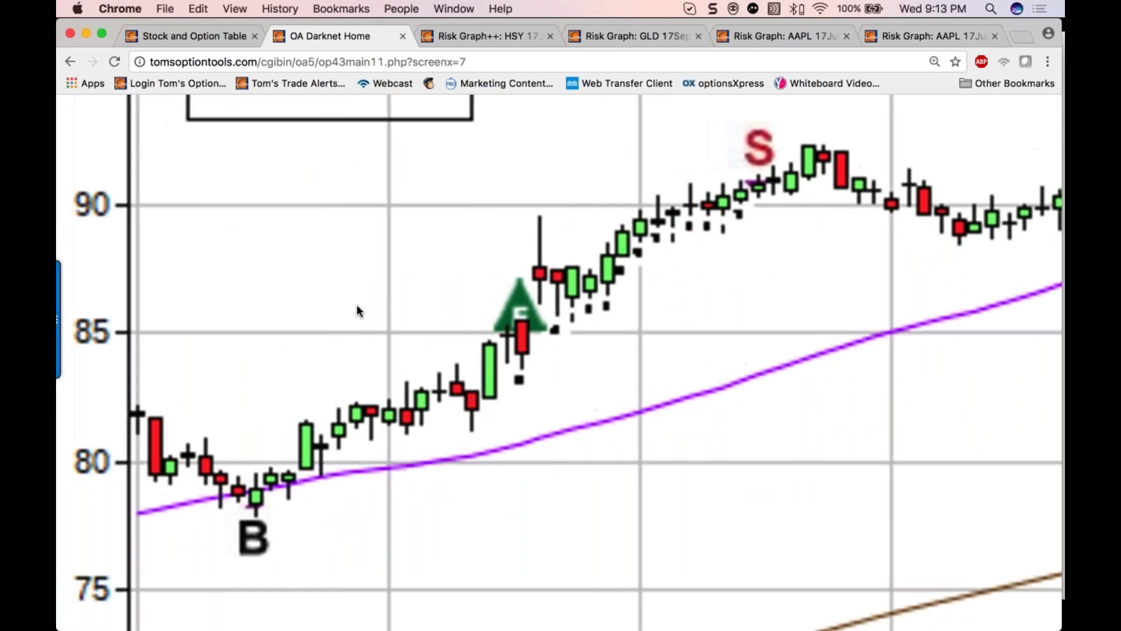
scroll(357, 306, left, 2)
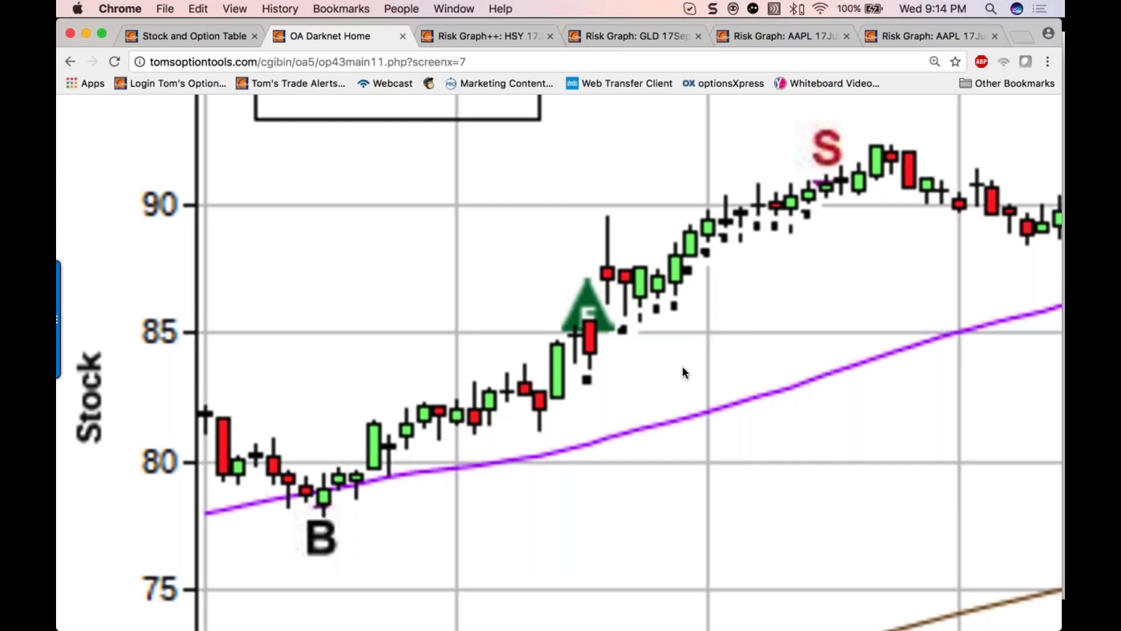
Examine the recent price action and latest B signal on Vmware's Darknet chart, and compare them with the full chart
scroll(682, 365, down, 5)
scroll(682, 366, down, 2)
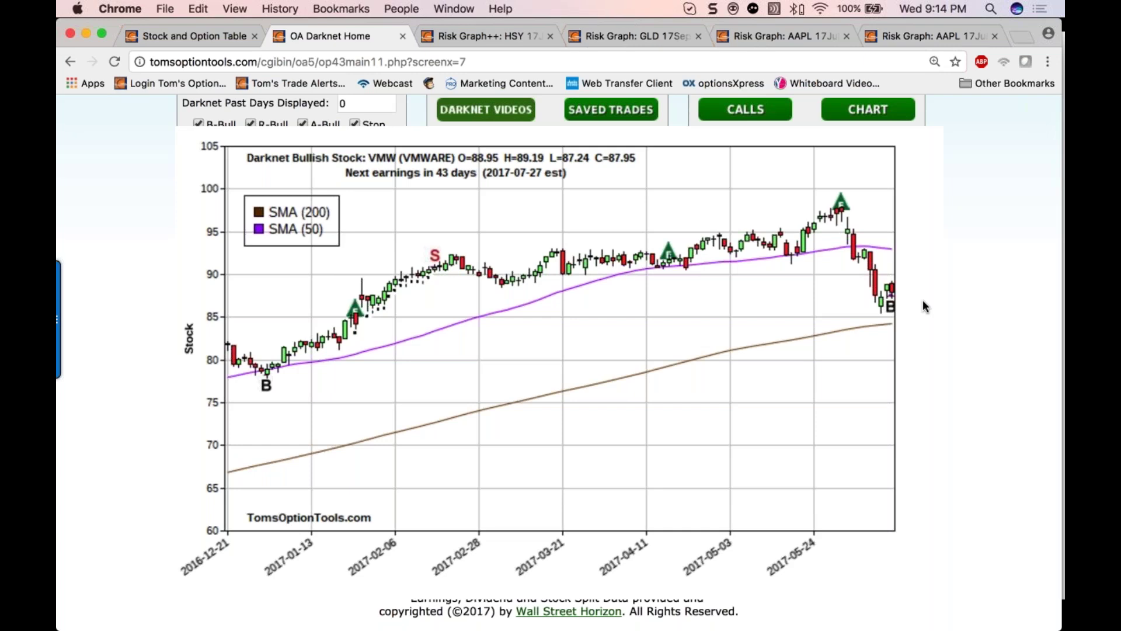
scroll(923, 299, up, 3)
scroll(917, 186, up, 5)
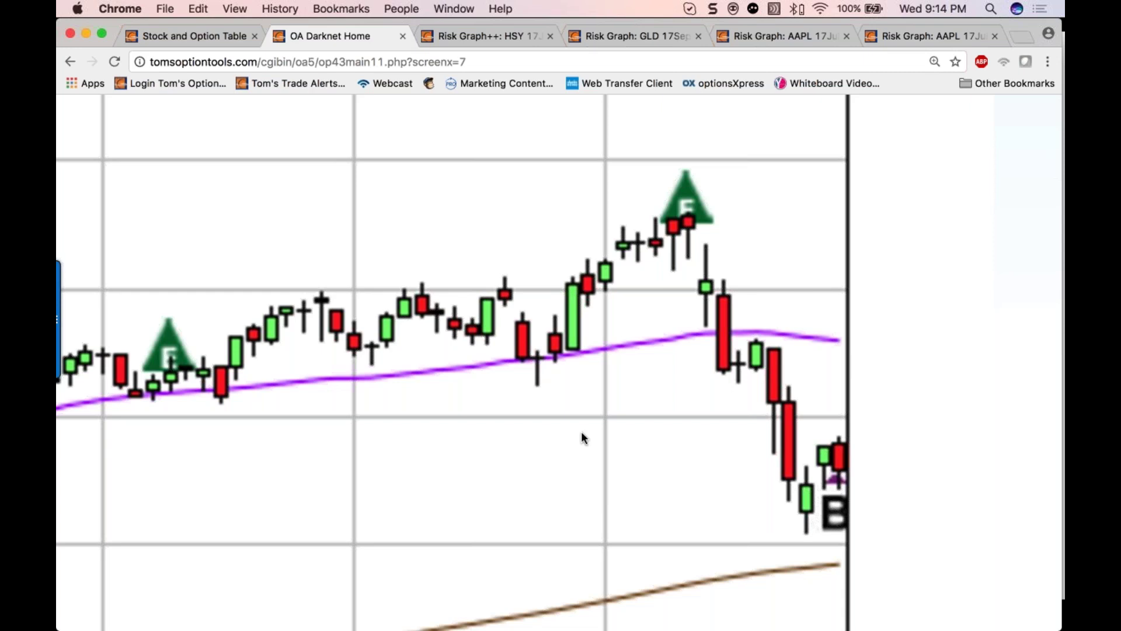
scroll(565, 428, down, 5)
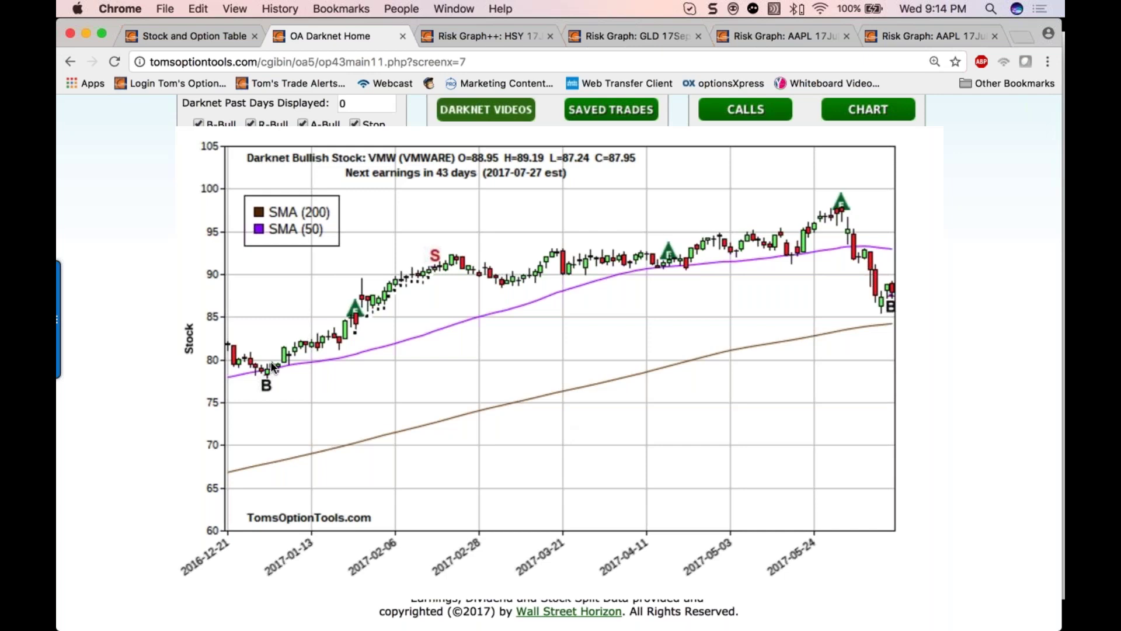
Close the Vmware chart, view the Darknet chart for Sina (SINA), and return to the search results
click(566, 325)
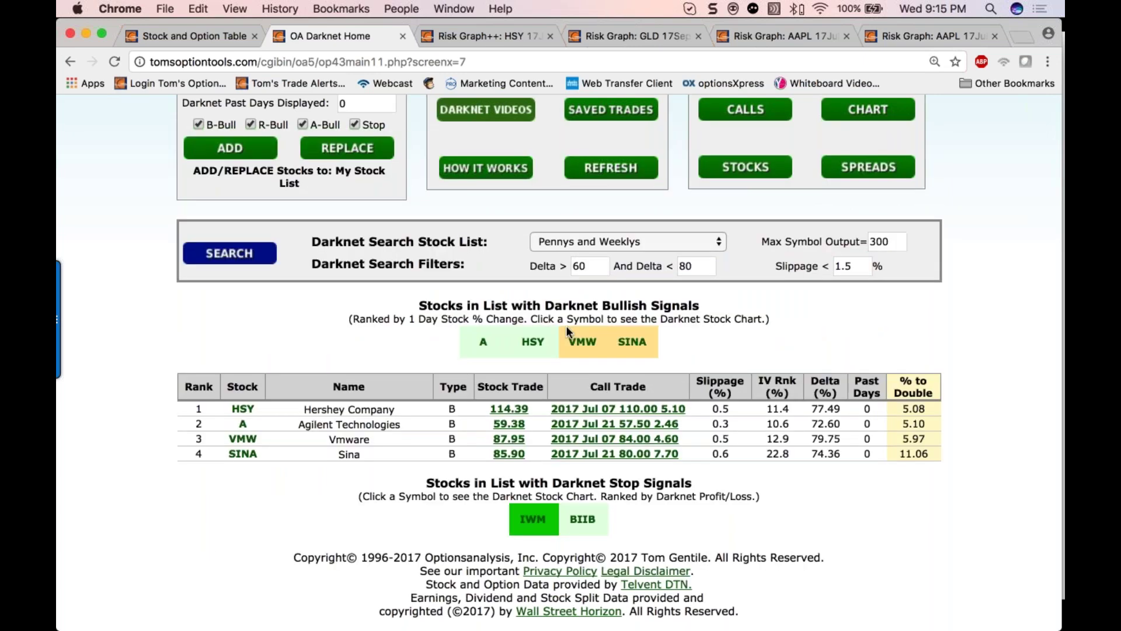
click(632, 341)
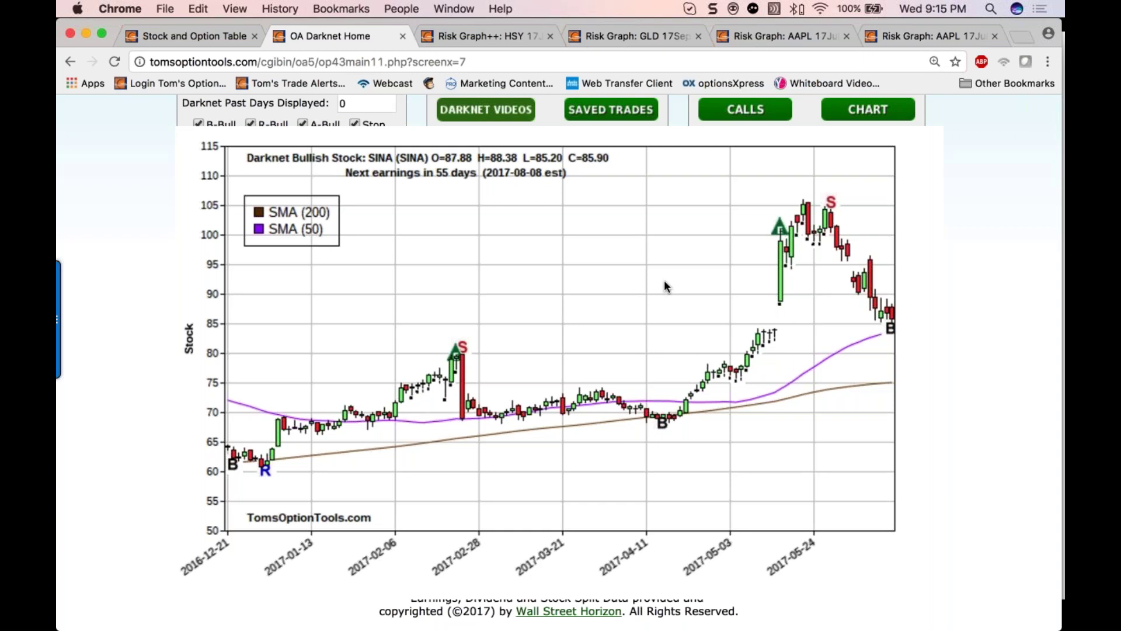
click(549, 294)
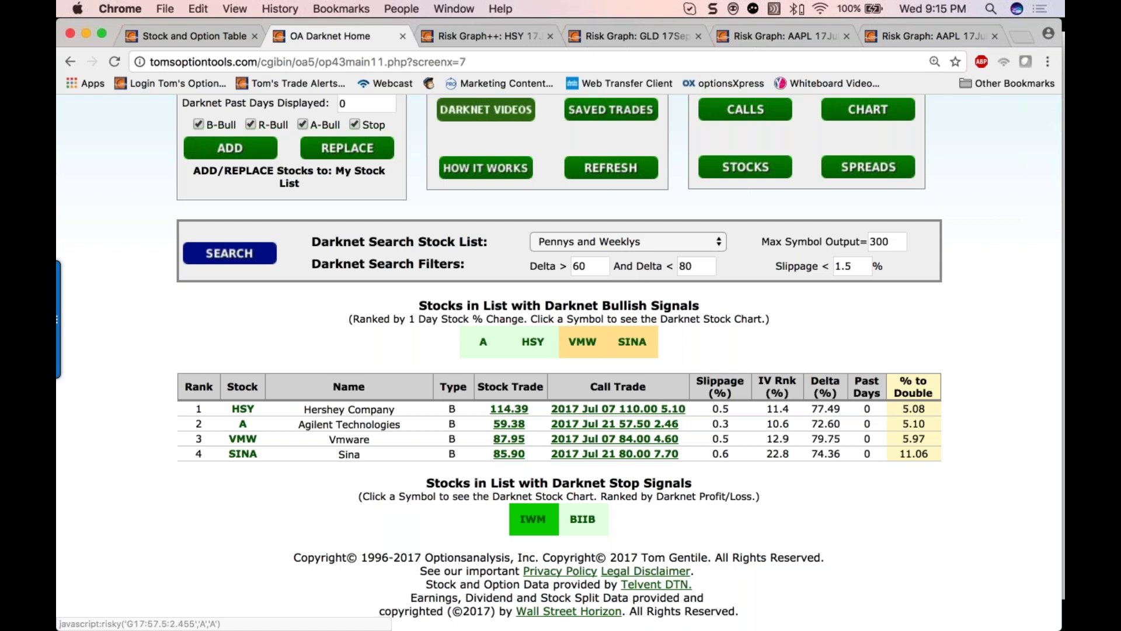
Open the risk graph page for Agilent's 2017 Jul 21 57.50 call and examine its trade figures
click(631, 429)
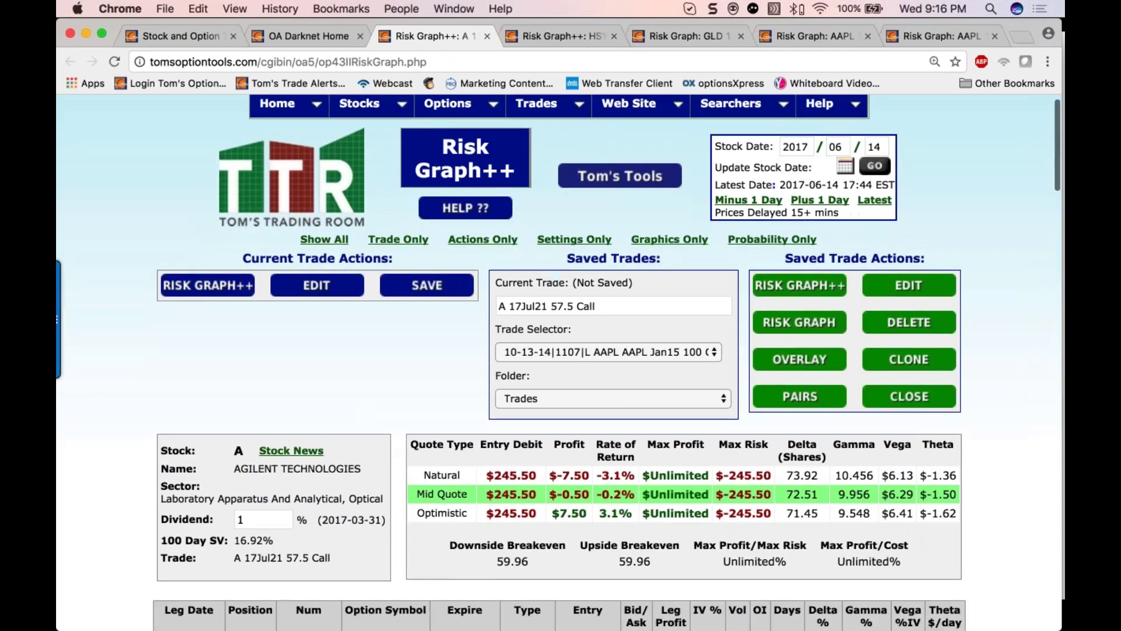
scroll(363, 407, down, 4)
scroll(459, 544, up, 1)
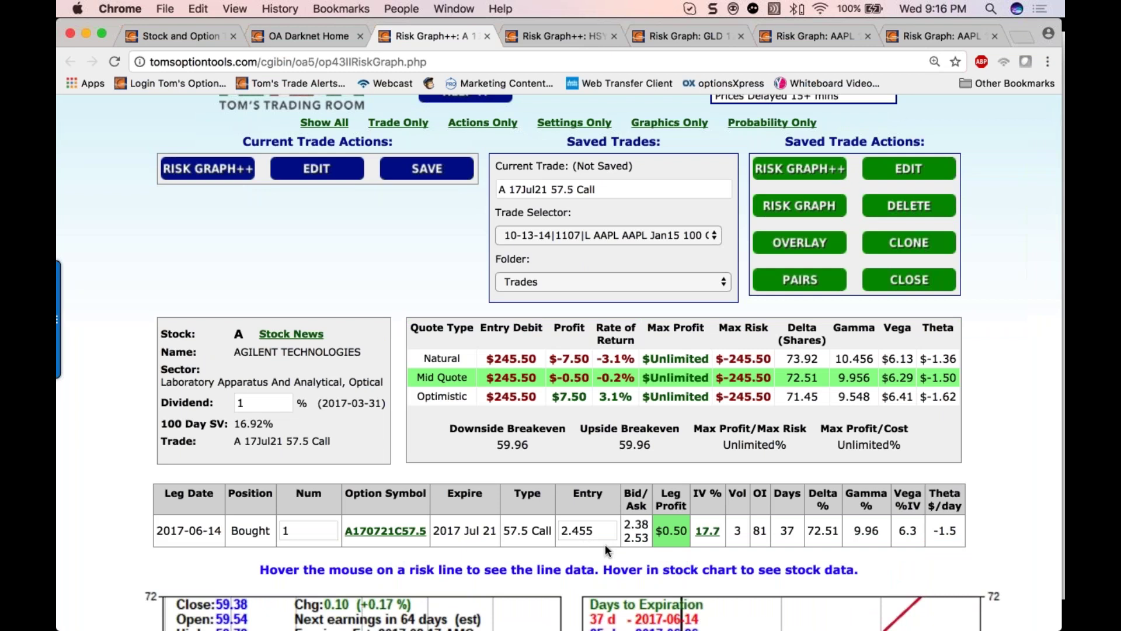
Return to the Darknet results and examine the trade figures and risk graph of Vmware's 2017 Jul 07 84 call
click(307, 36)
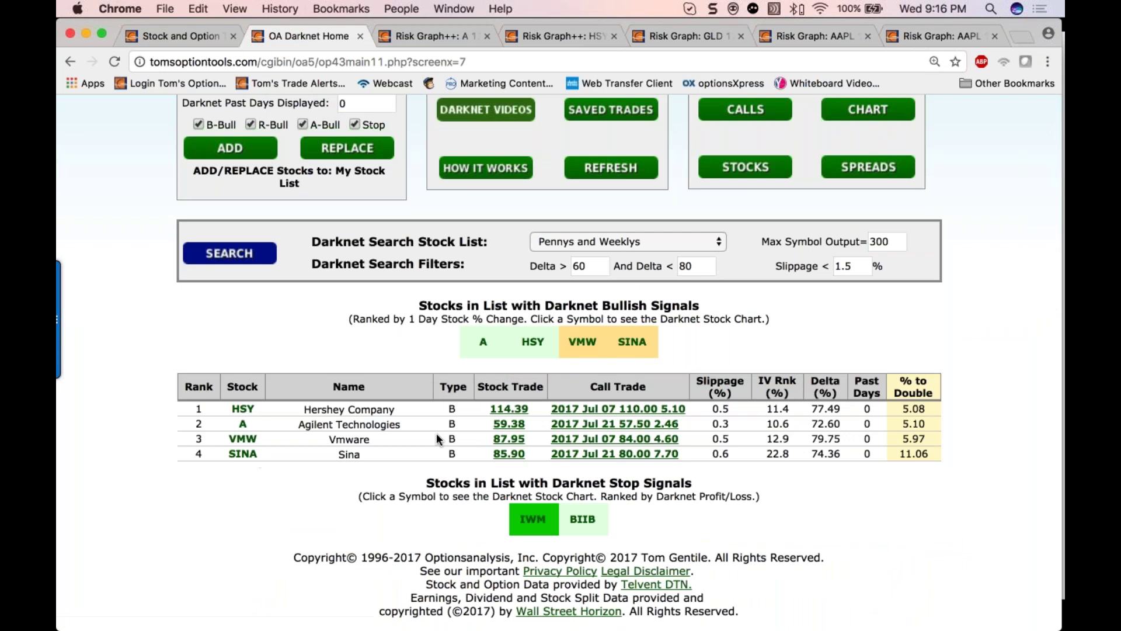
click(635, 444)
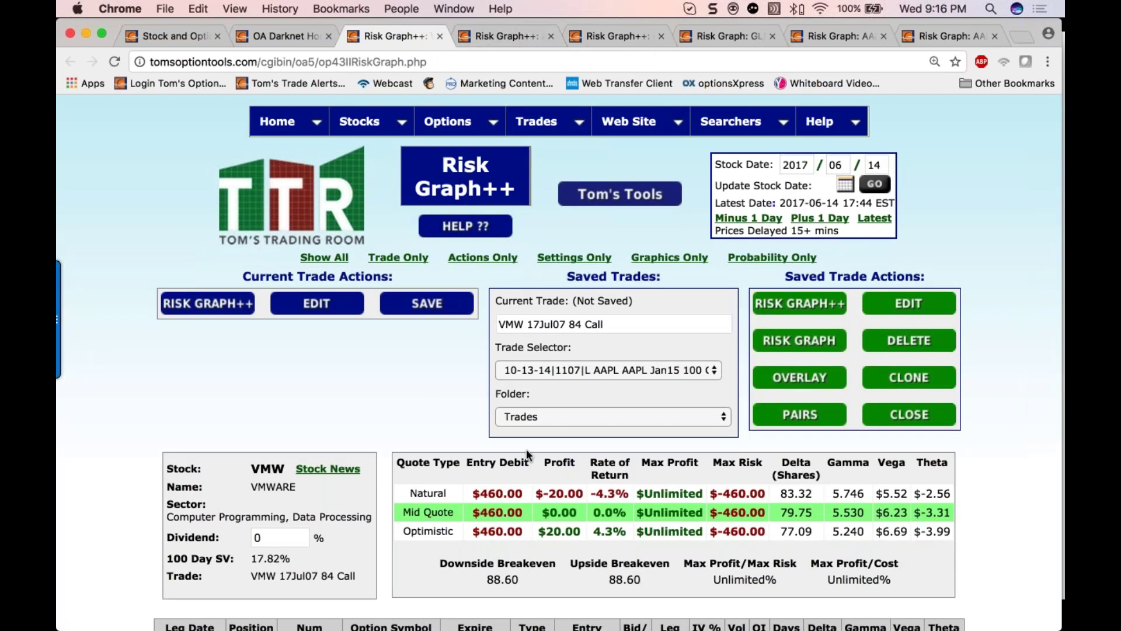
scroll(525, 467, down, 4)
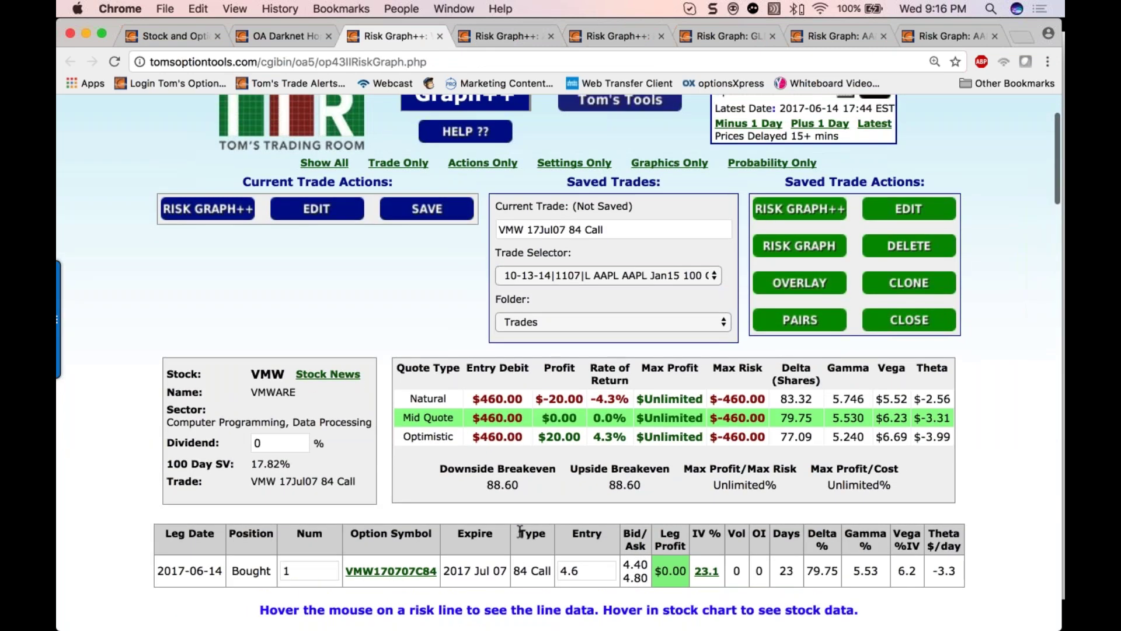
scroll(591, 601, down, 4)
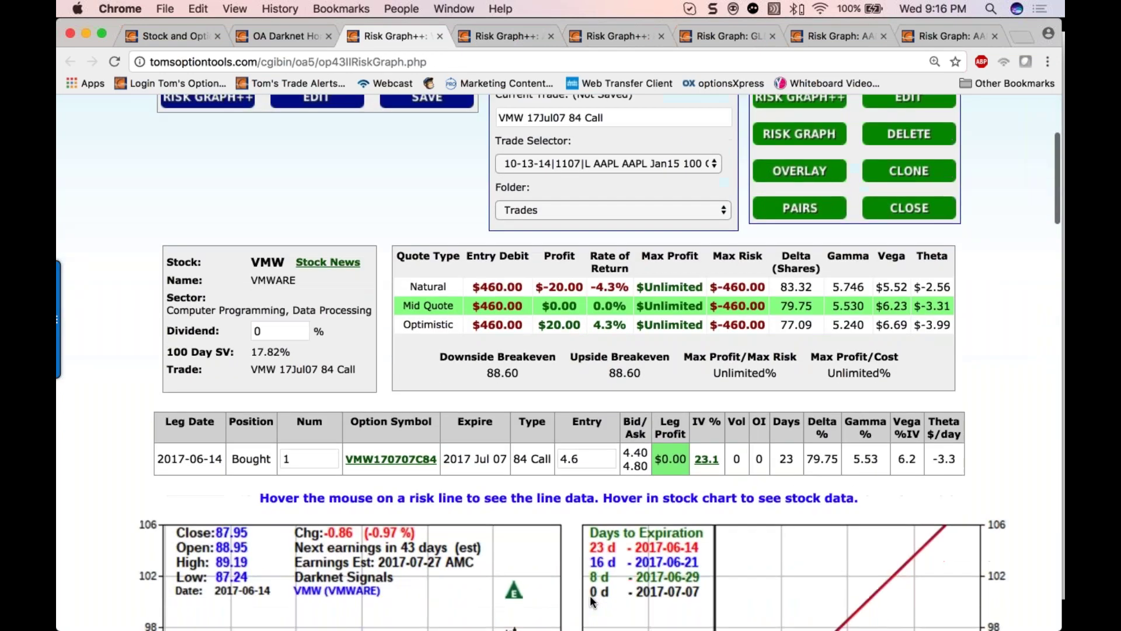
scroll(590, 594, down, 10)
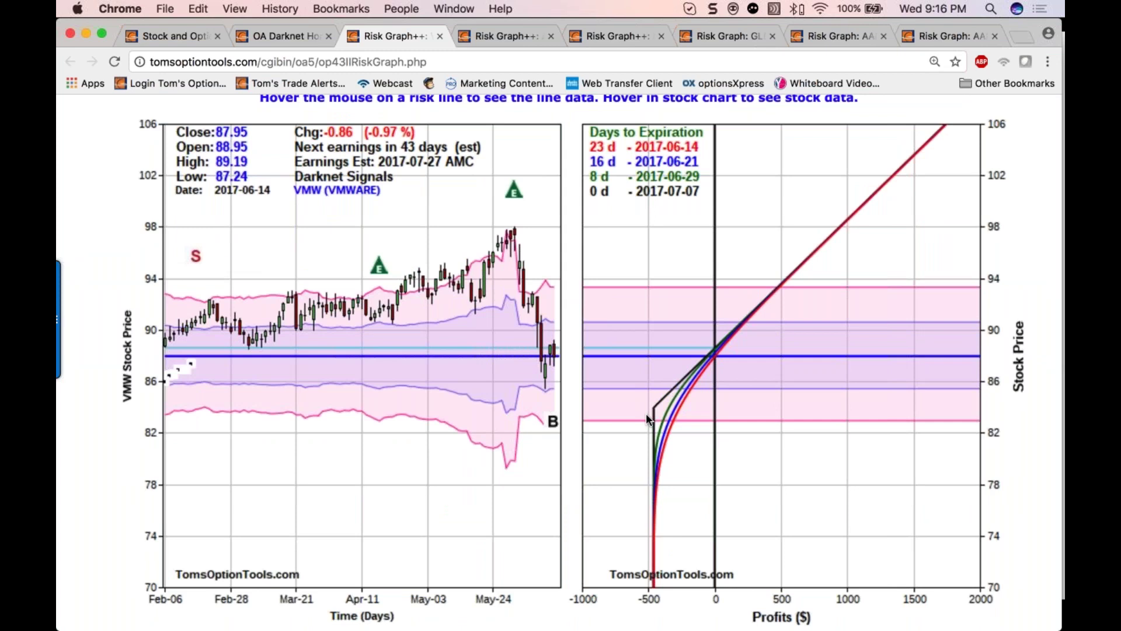
Return to the Darknet results and examine the trade figures and risk graph of Sina's 2017 Jul 21 80 call
click(281, 34)
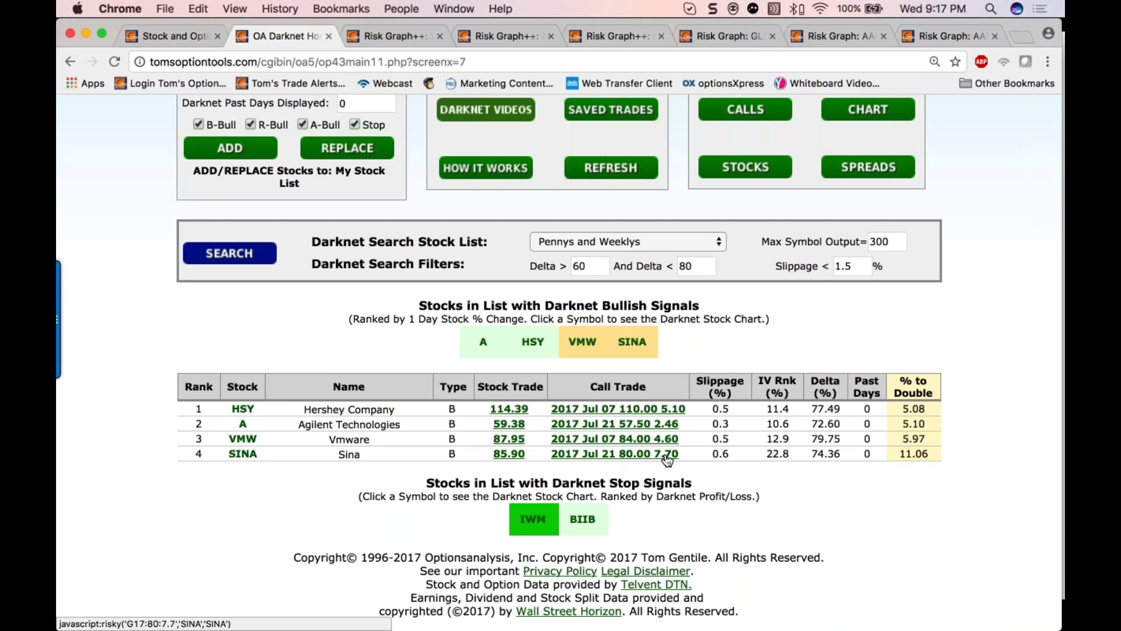
click(624, 460)
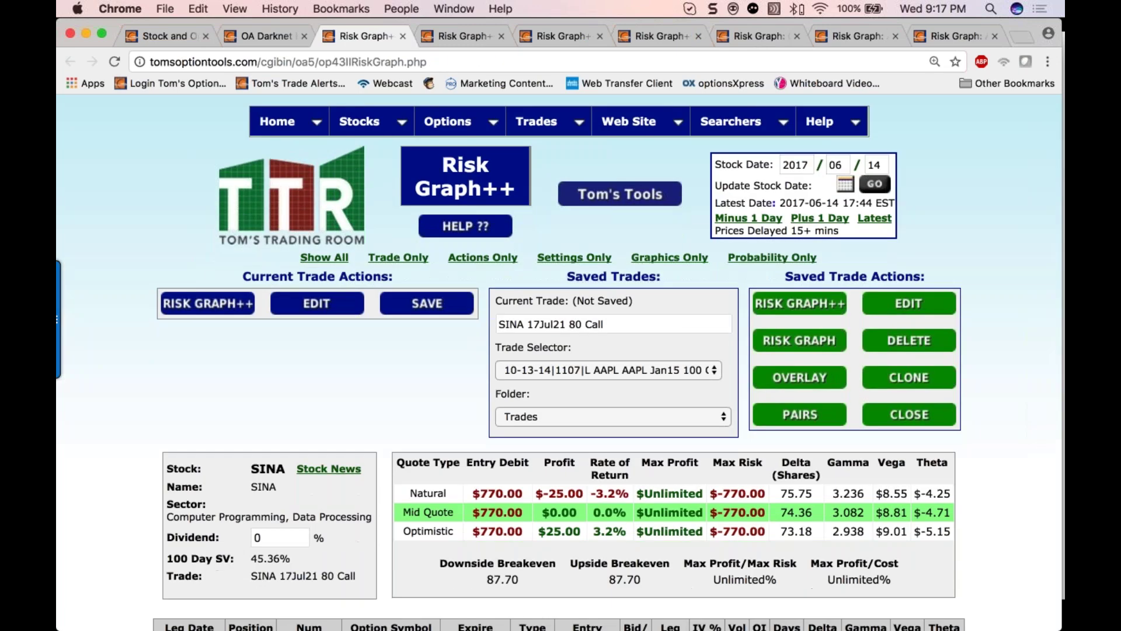
scroll(558, 362, down, 5)
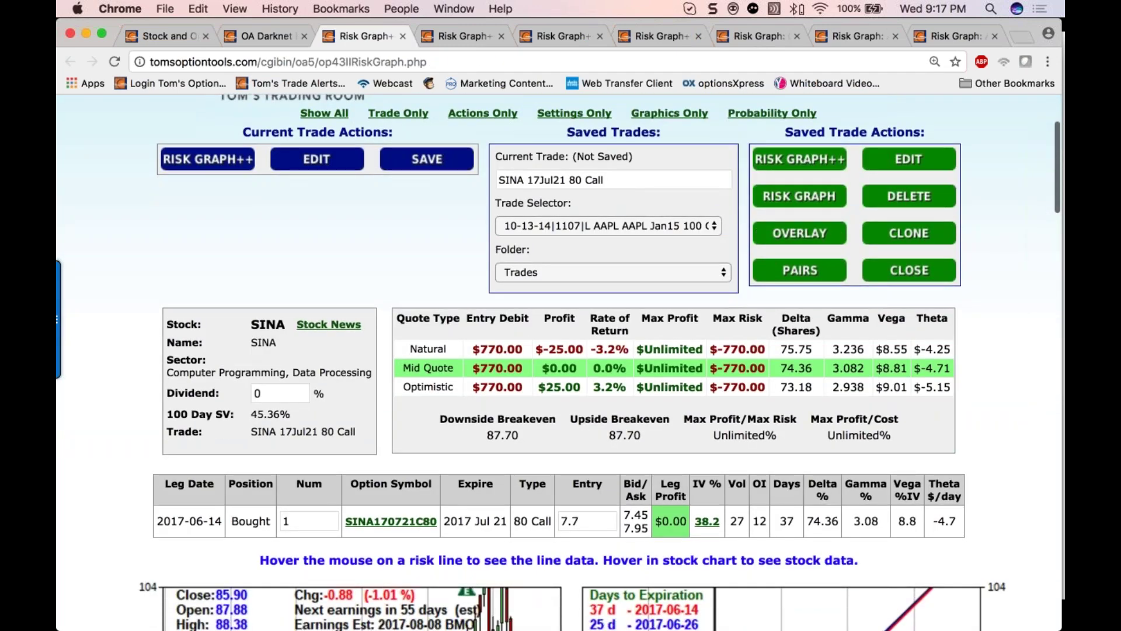
scroll(559, 362, down, 3)
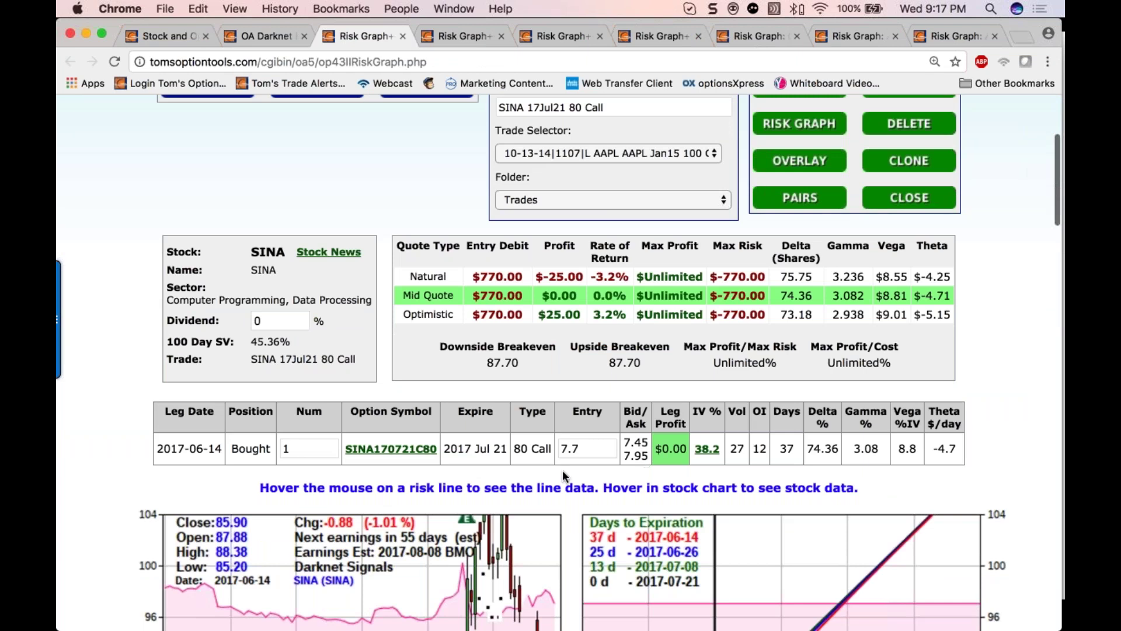
scroll(562, 471, down, 4)
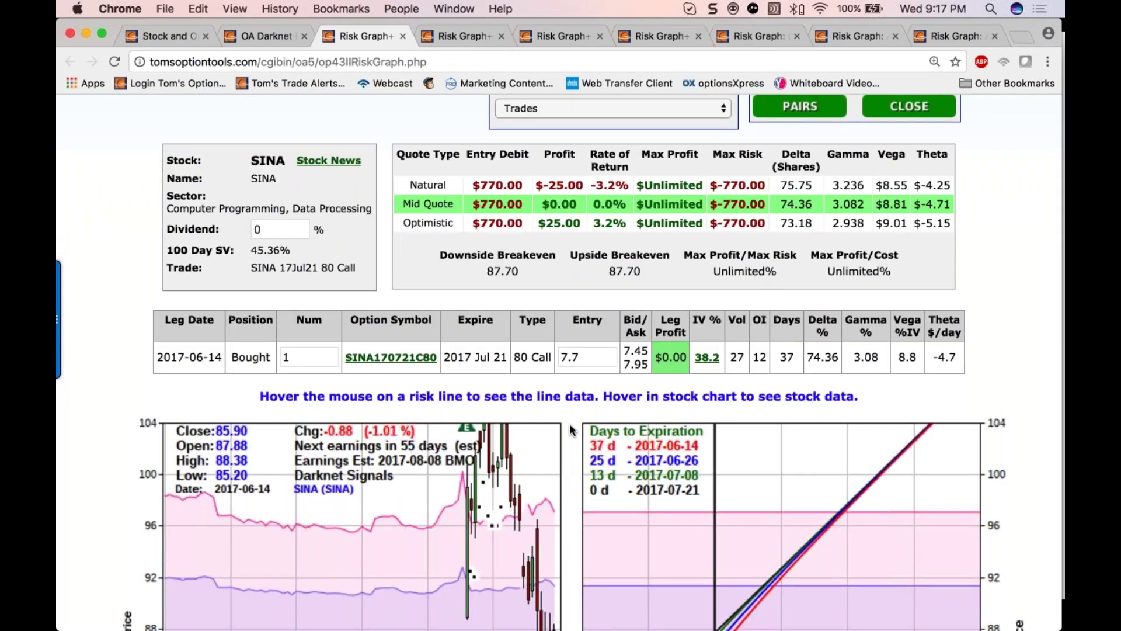
scroll(569, 429, down, 9)
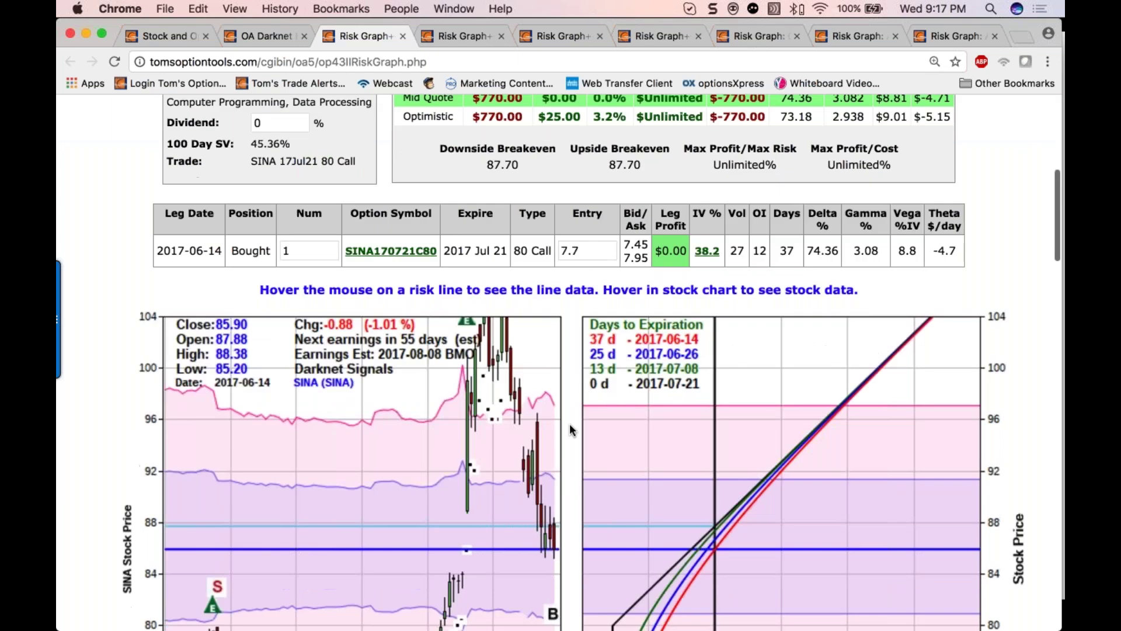
scroll(569, 423, down, 3)
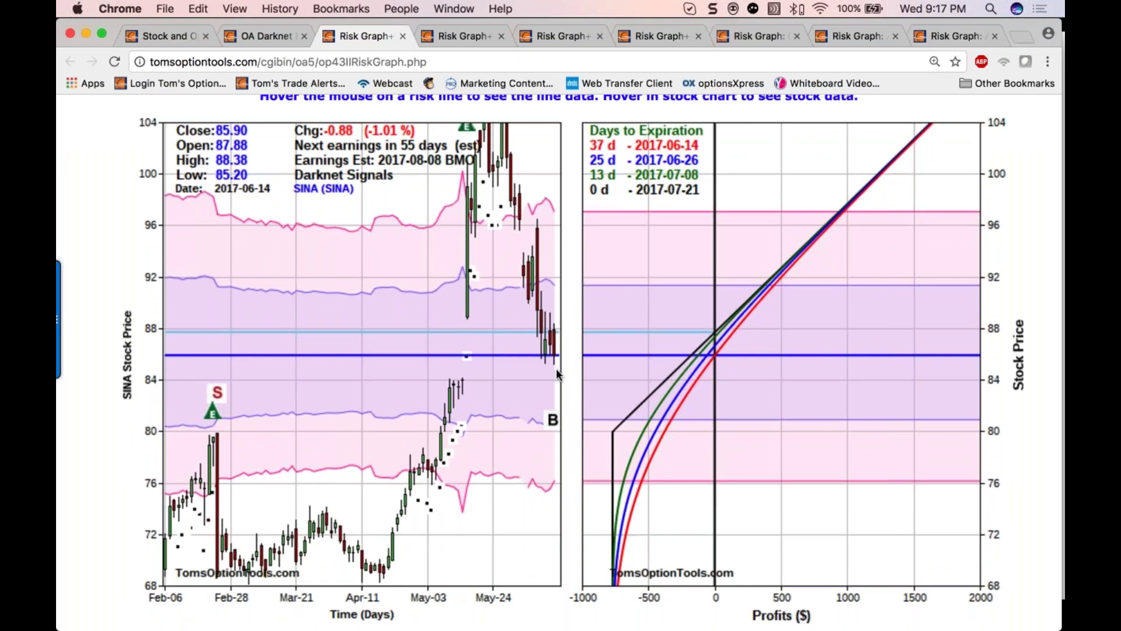
Return to the Darknet search results, switch to the slide presentation, and advance from Darknet Case Studies to the Questions slide
click(263, 38)
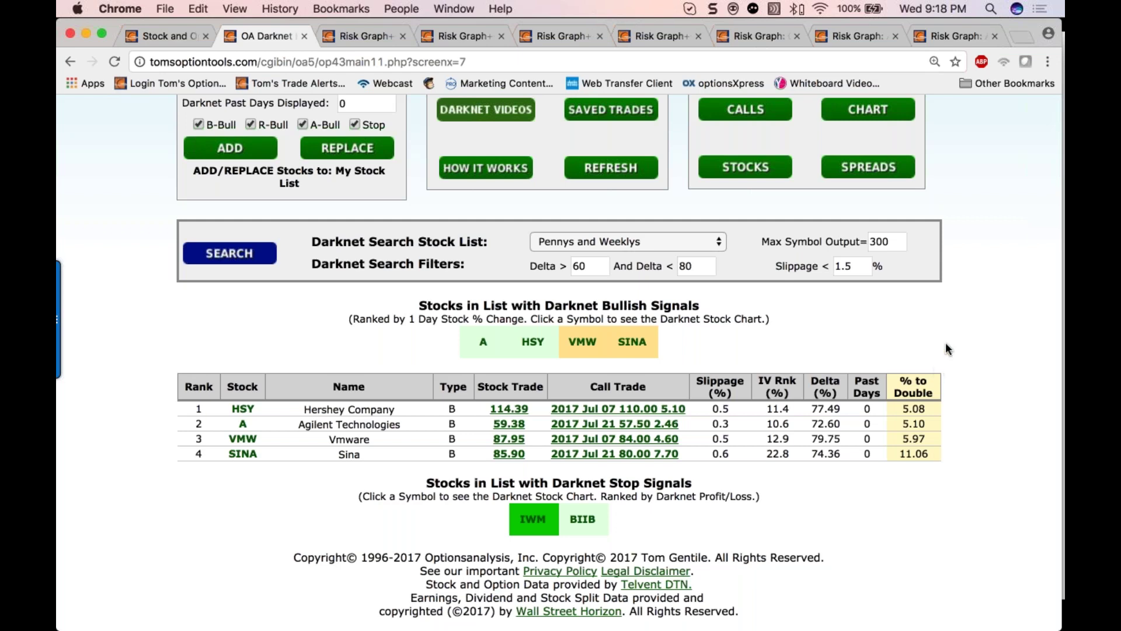
scroll(945, 347, up, 2)
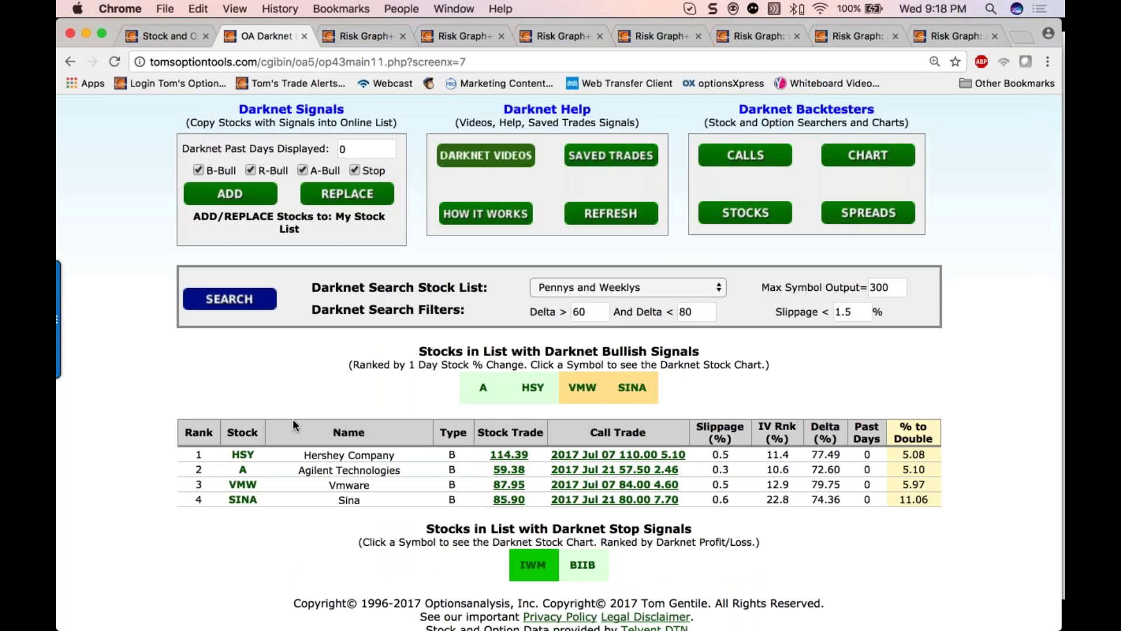
key(ctrl+Up)
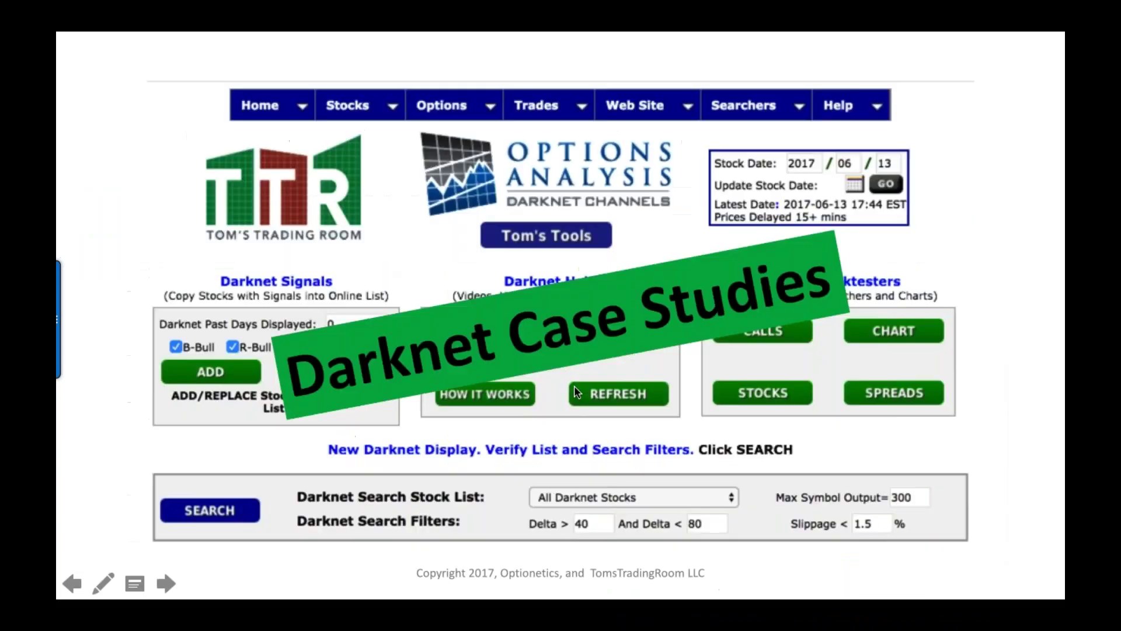
click(616, 386)
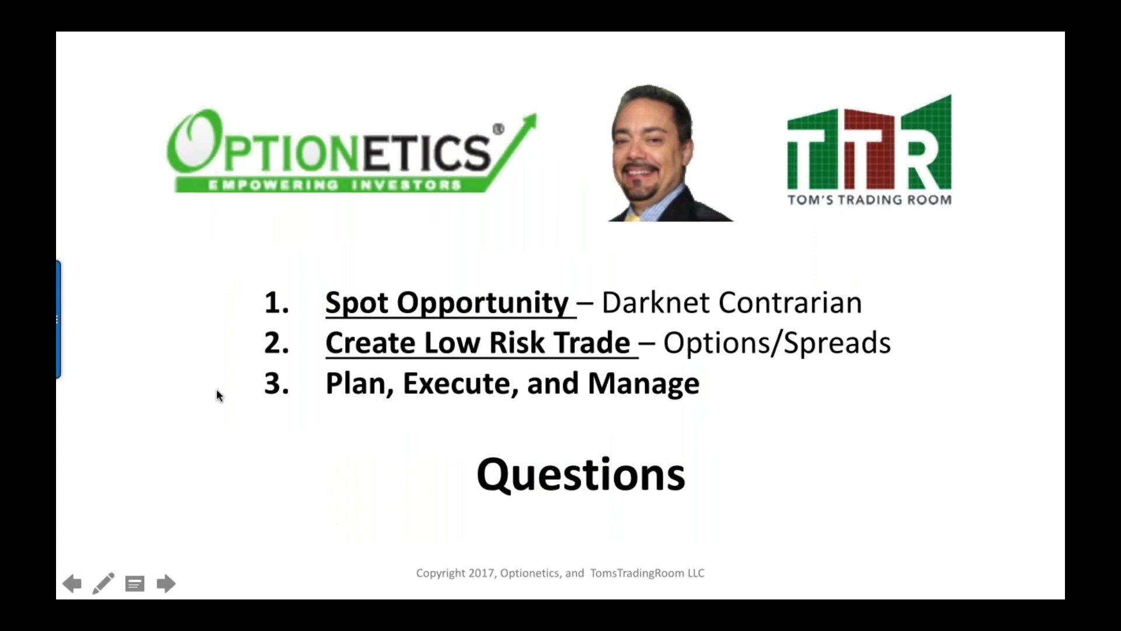